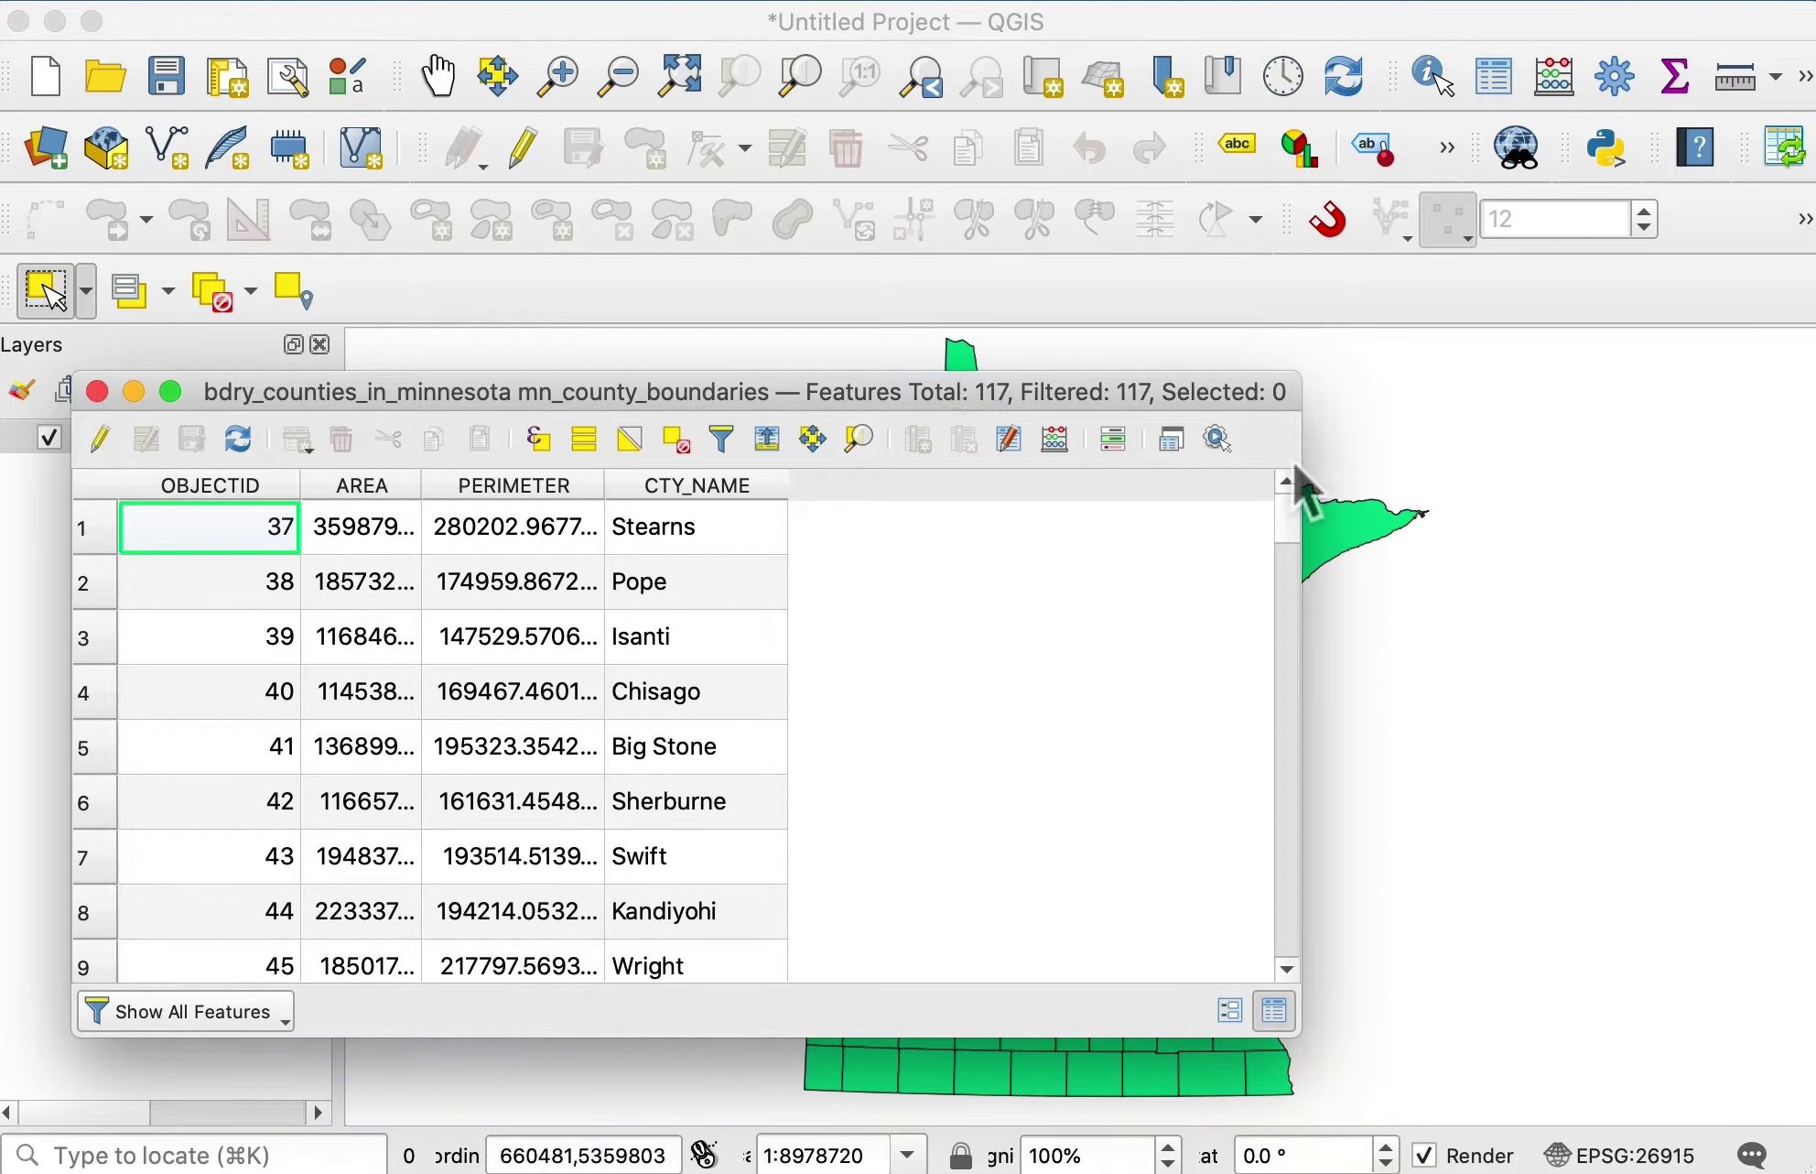
# Narrow the county attribute table window and reposition it so the county map can be seen beside it
pyautogui.moveTo(1298, 471); pyautogui.dragTo(984, 465)
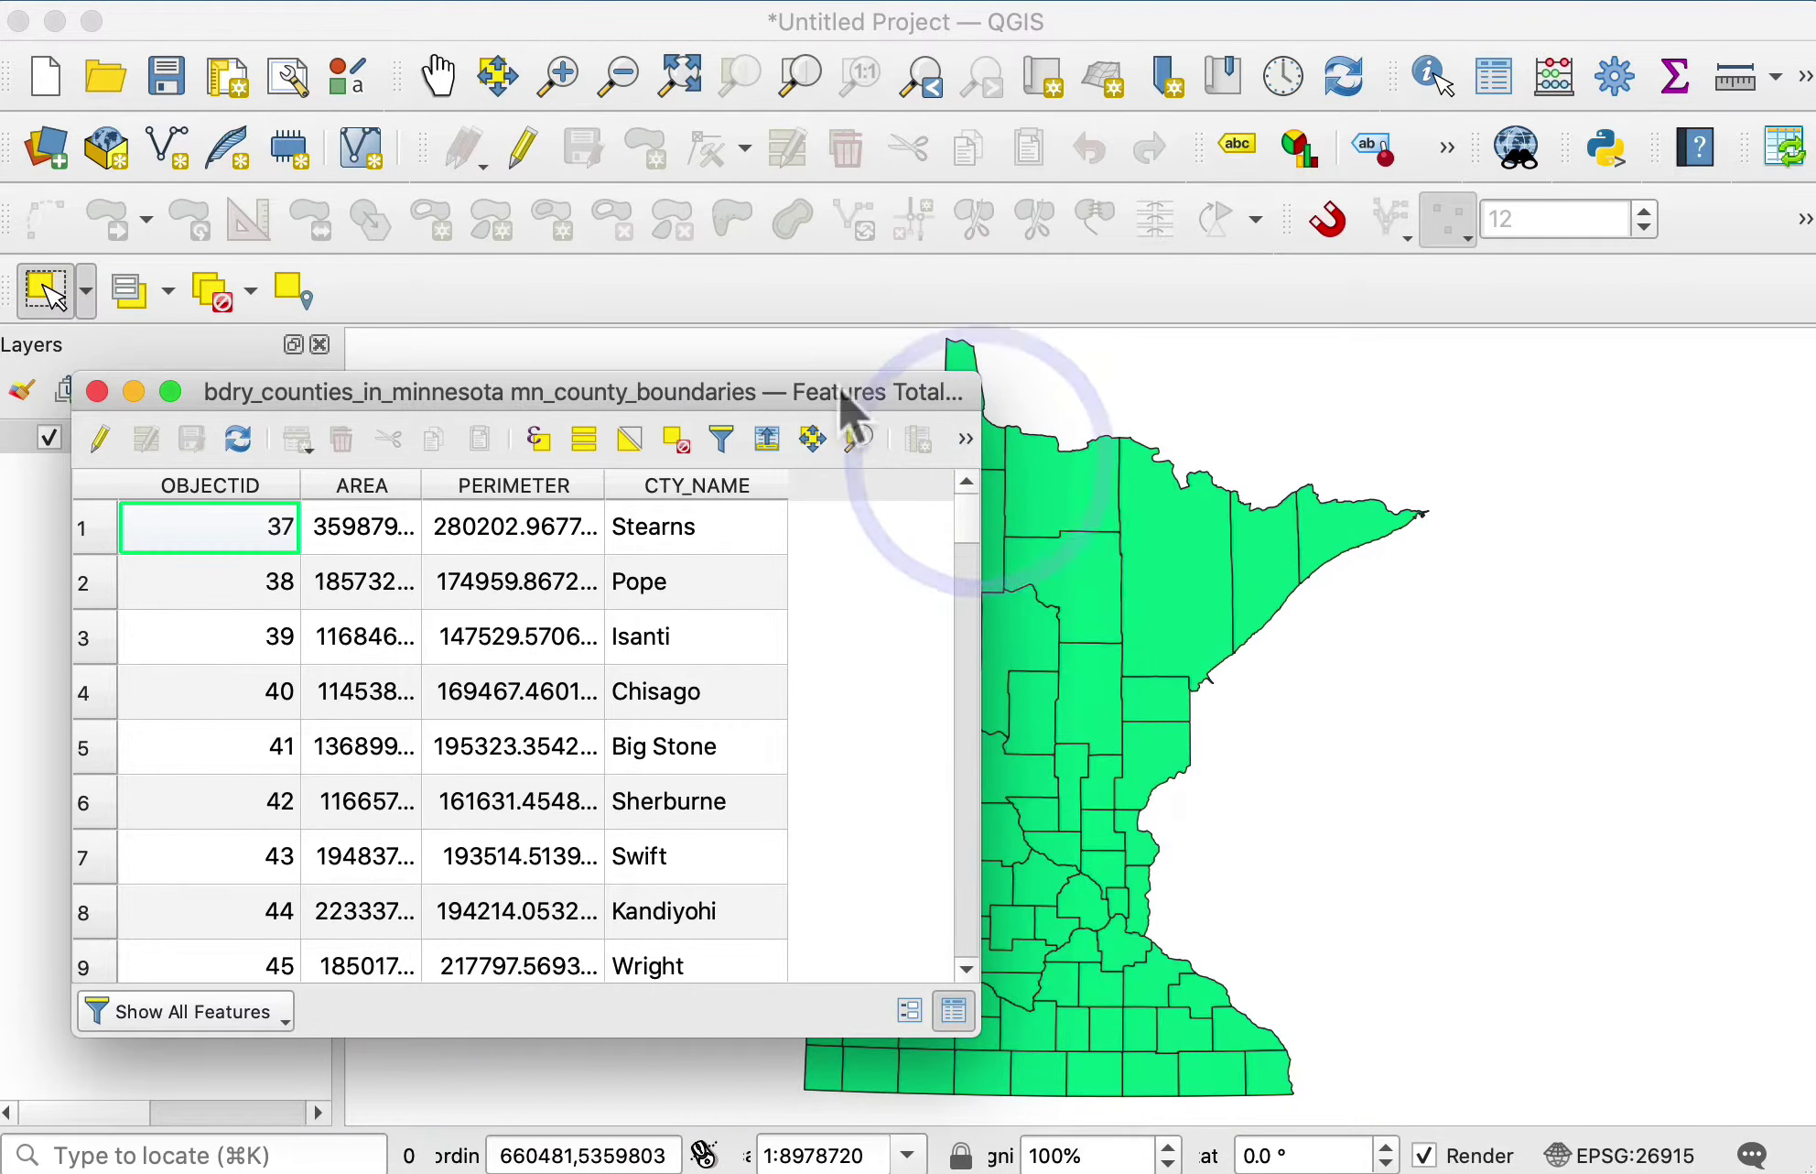
pyautogui.moveTo(829, 389); pyautogui.dragTo(1485, 539)
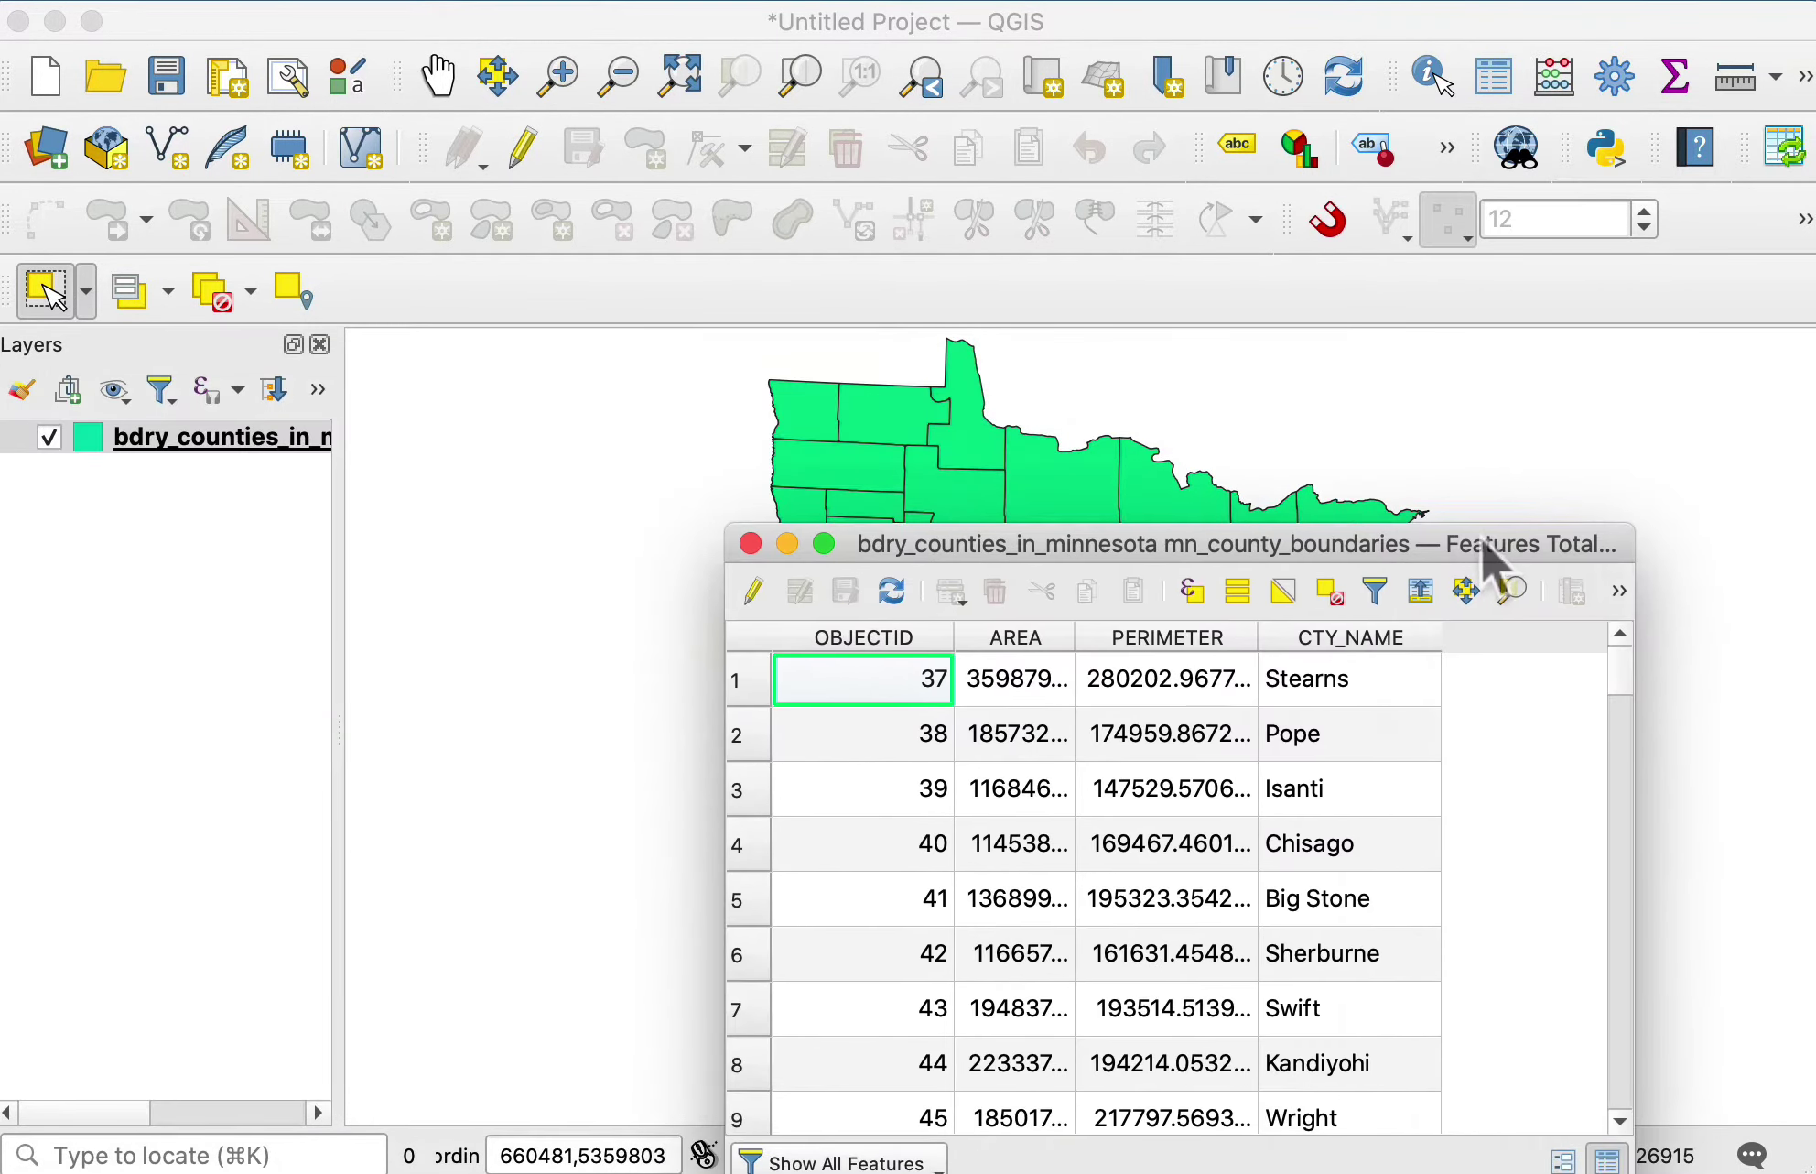
pyautogui.click(742, 695)
pyautogui.moveTo(934, 546); pyautogui.dragTo(372, 458)
pyautogui.moveTo(768, 457); pyautogui.dragTo(857, 1136)
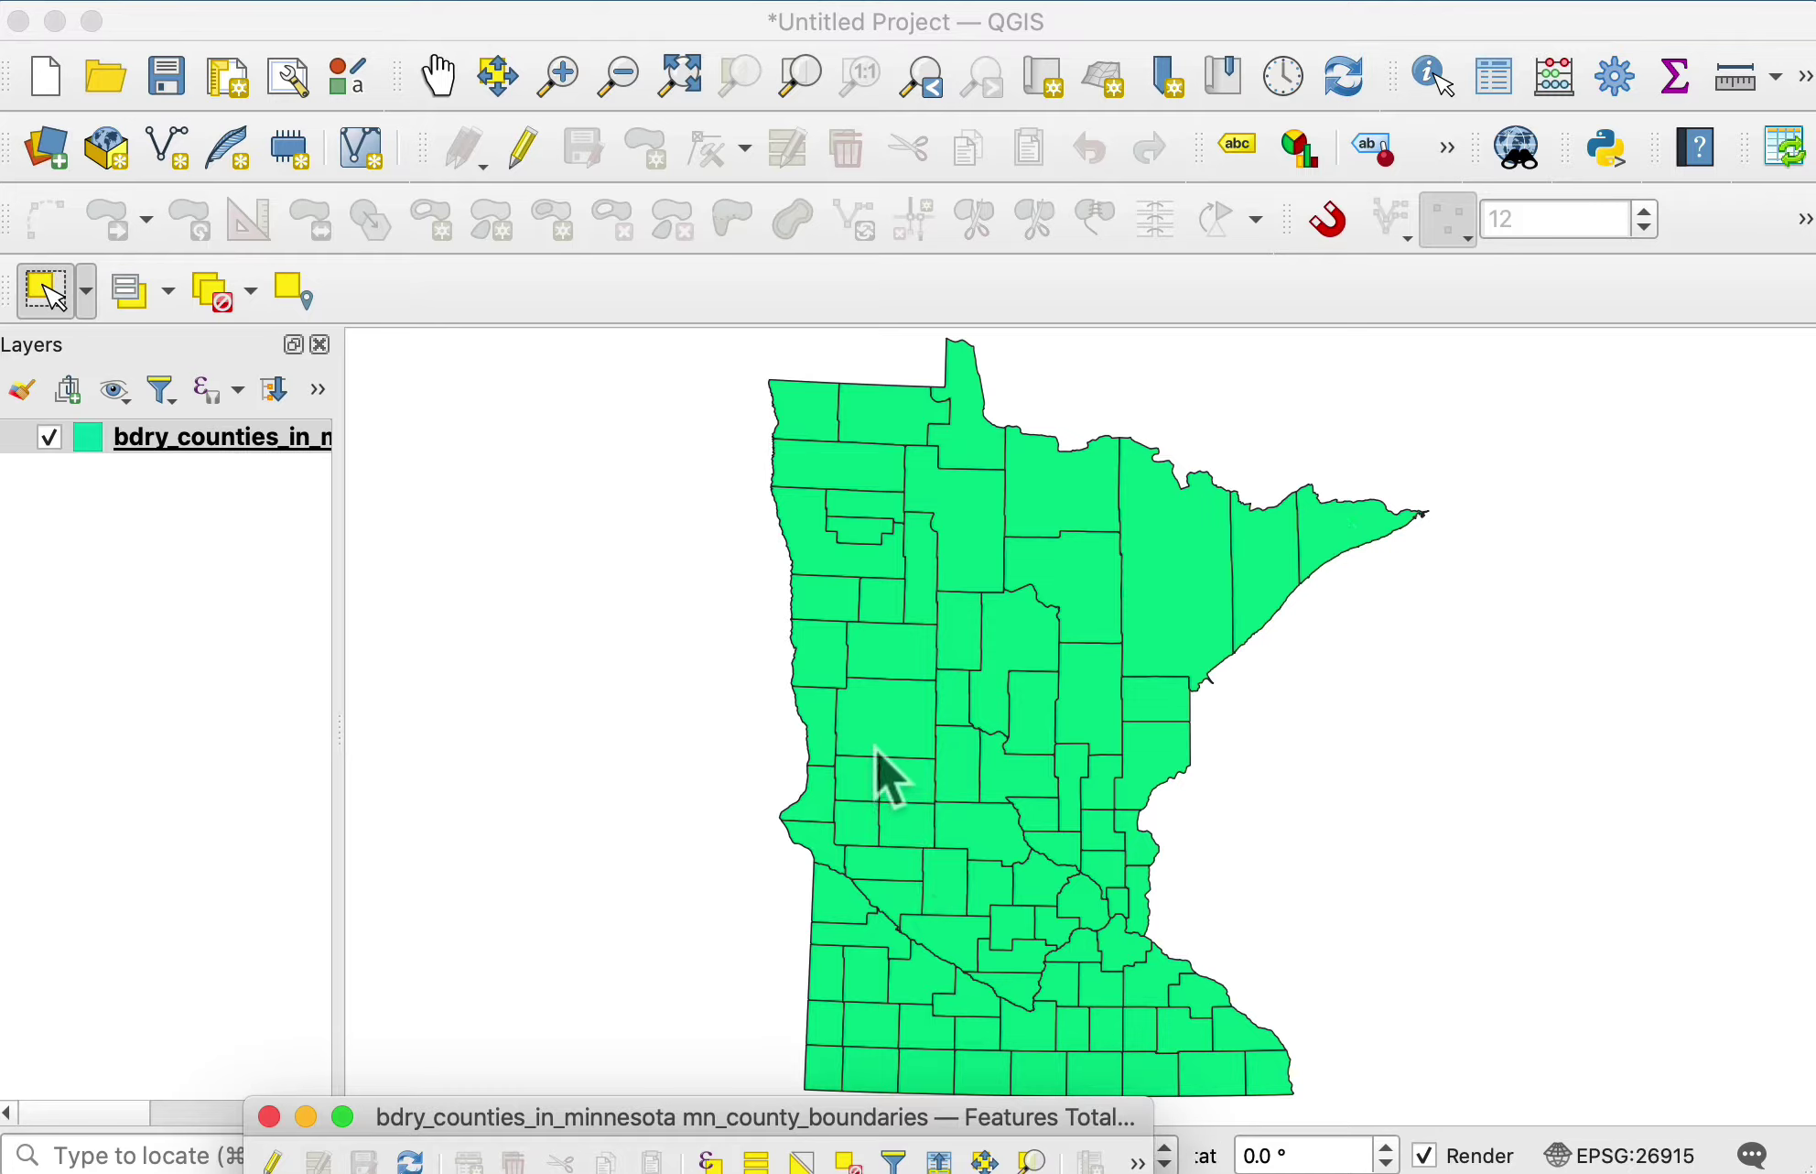
pyautogui.moveTo(655, 1115); pyautogui.dragTo(421, 789)
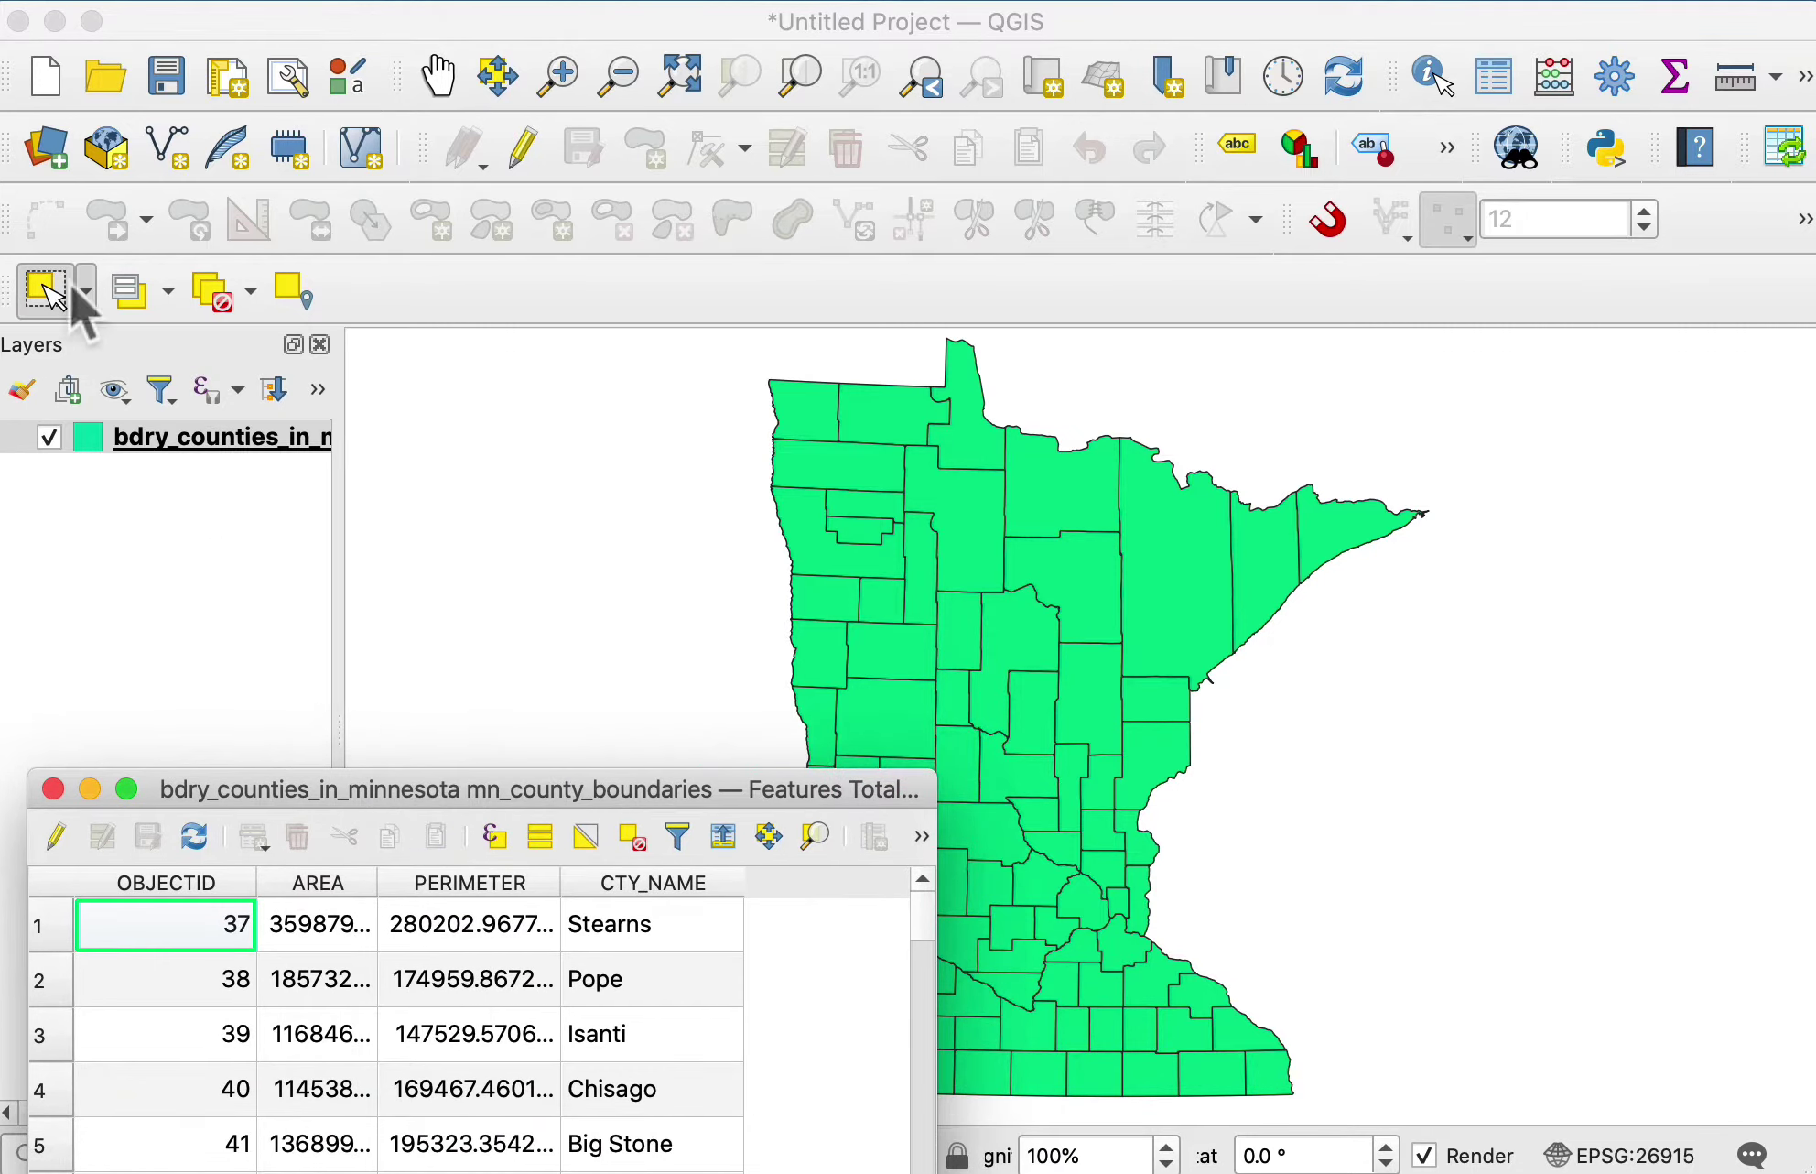
# Select the northeastern Minnesota counties on the map with Select Feature(s), adding the small county just south of the block
pyautogui.click(85, 290)
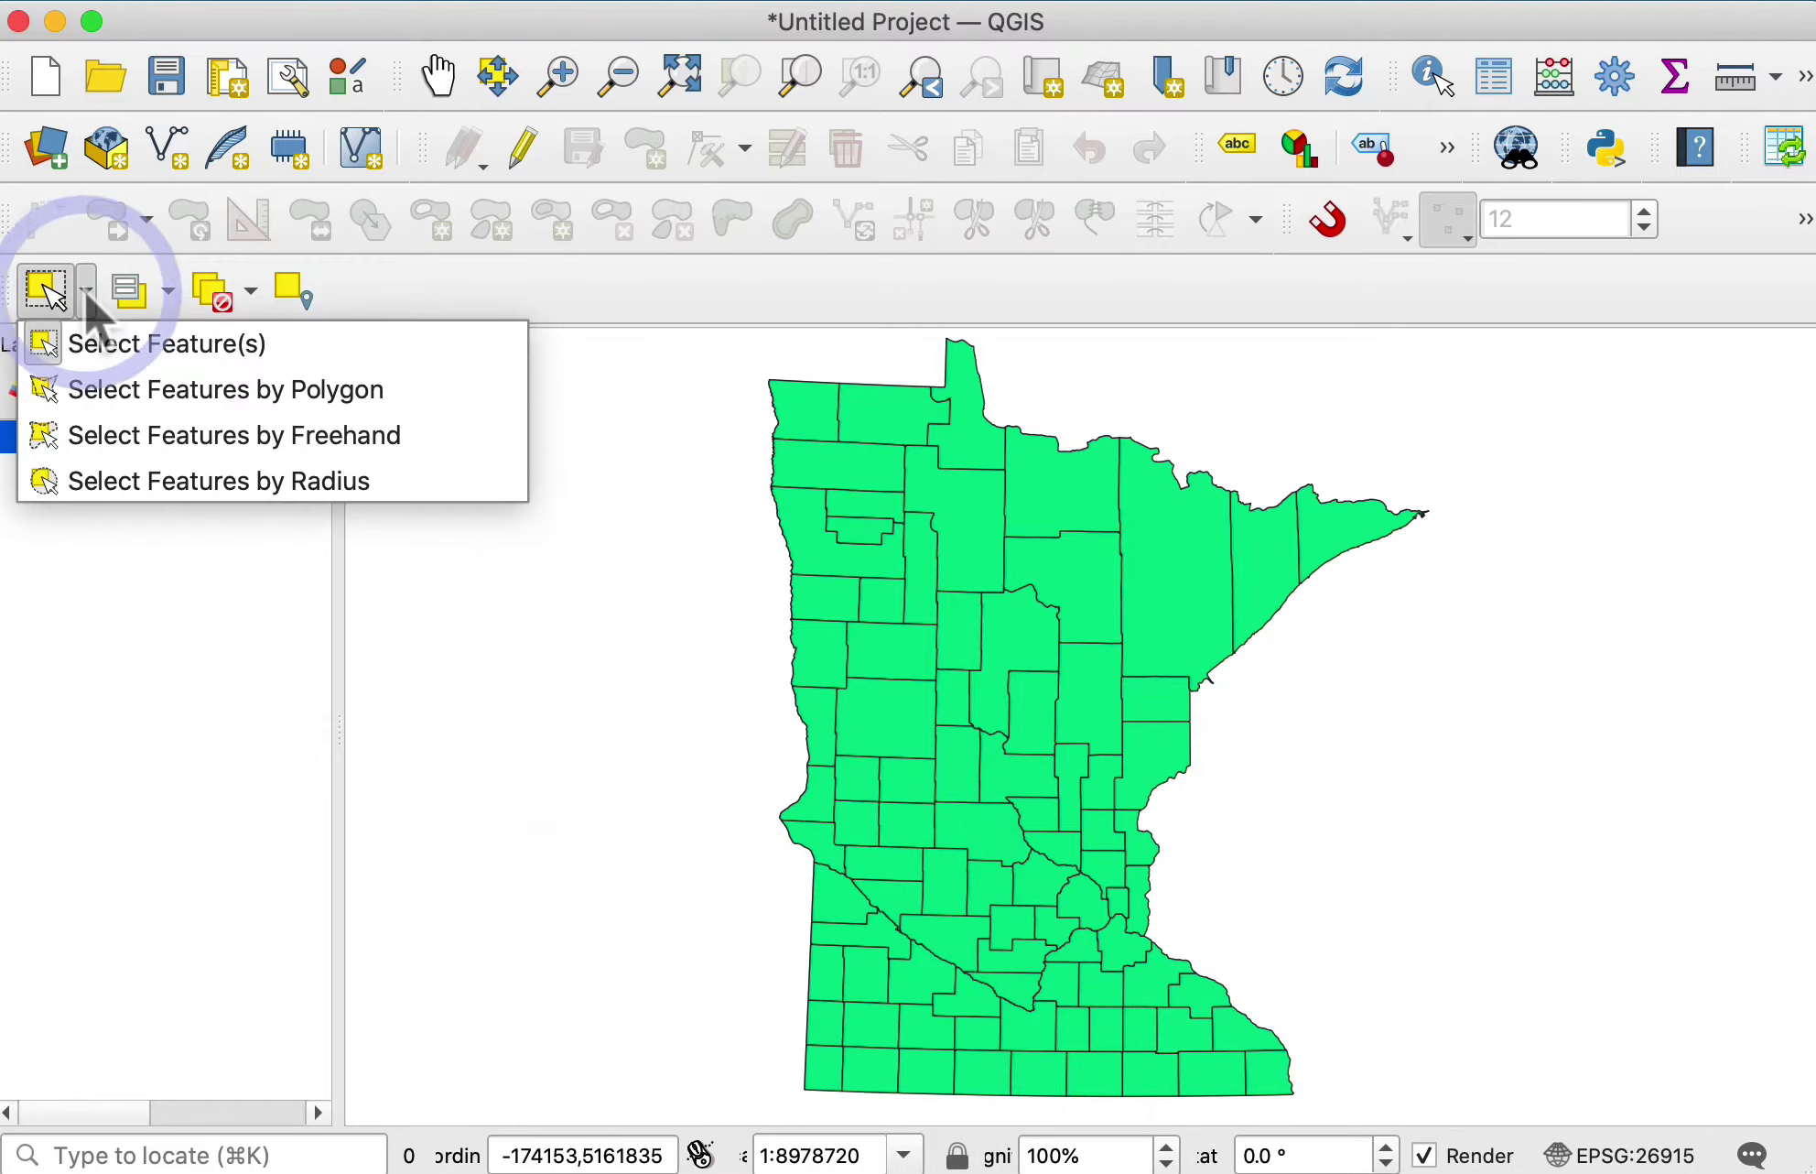
pyautogui.click(89, 353)
pyautogui.moveTo(1071, 449); pyautogui.dragTo(1424, 645)
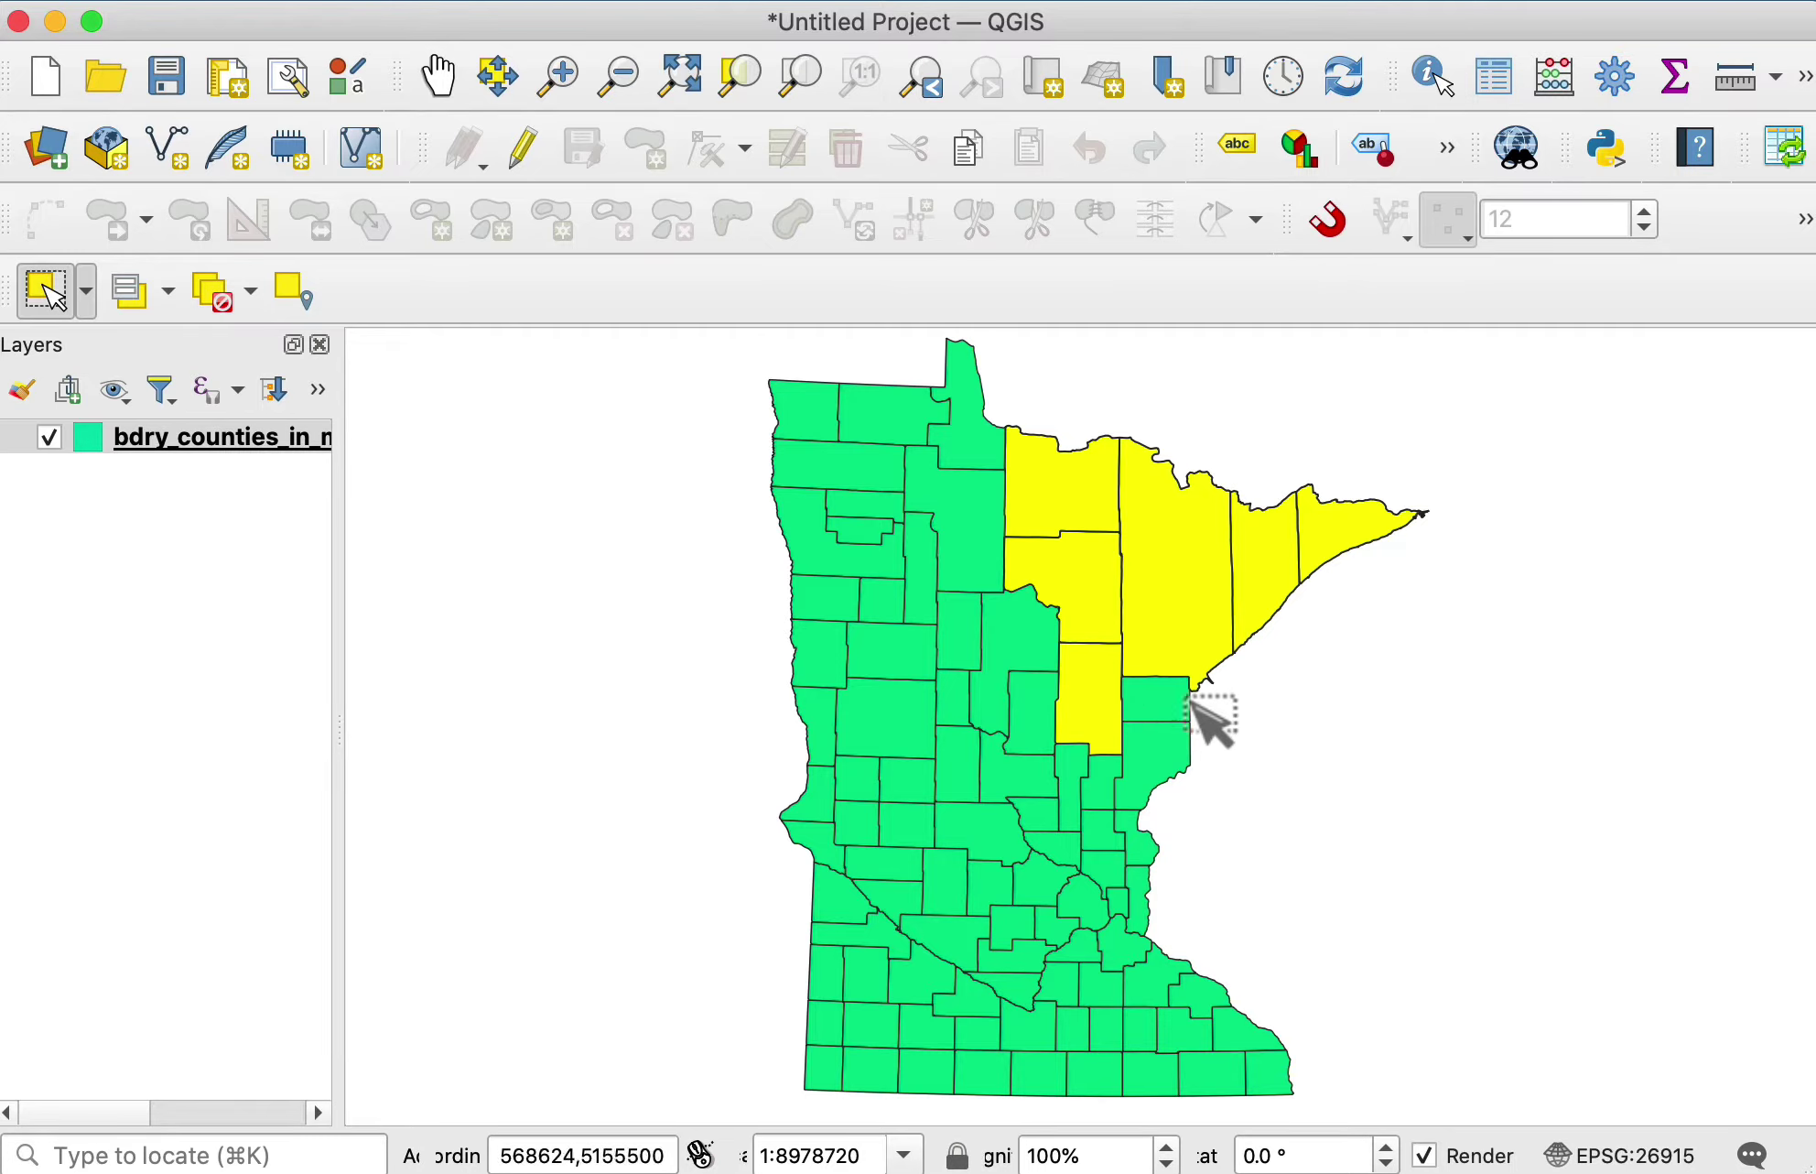
pyautogui.keyDown('shift'); pyautogui.click(1148, 700); pyautogui.keyUp('shift')
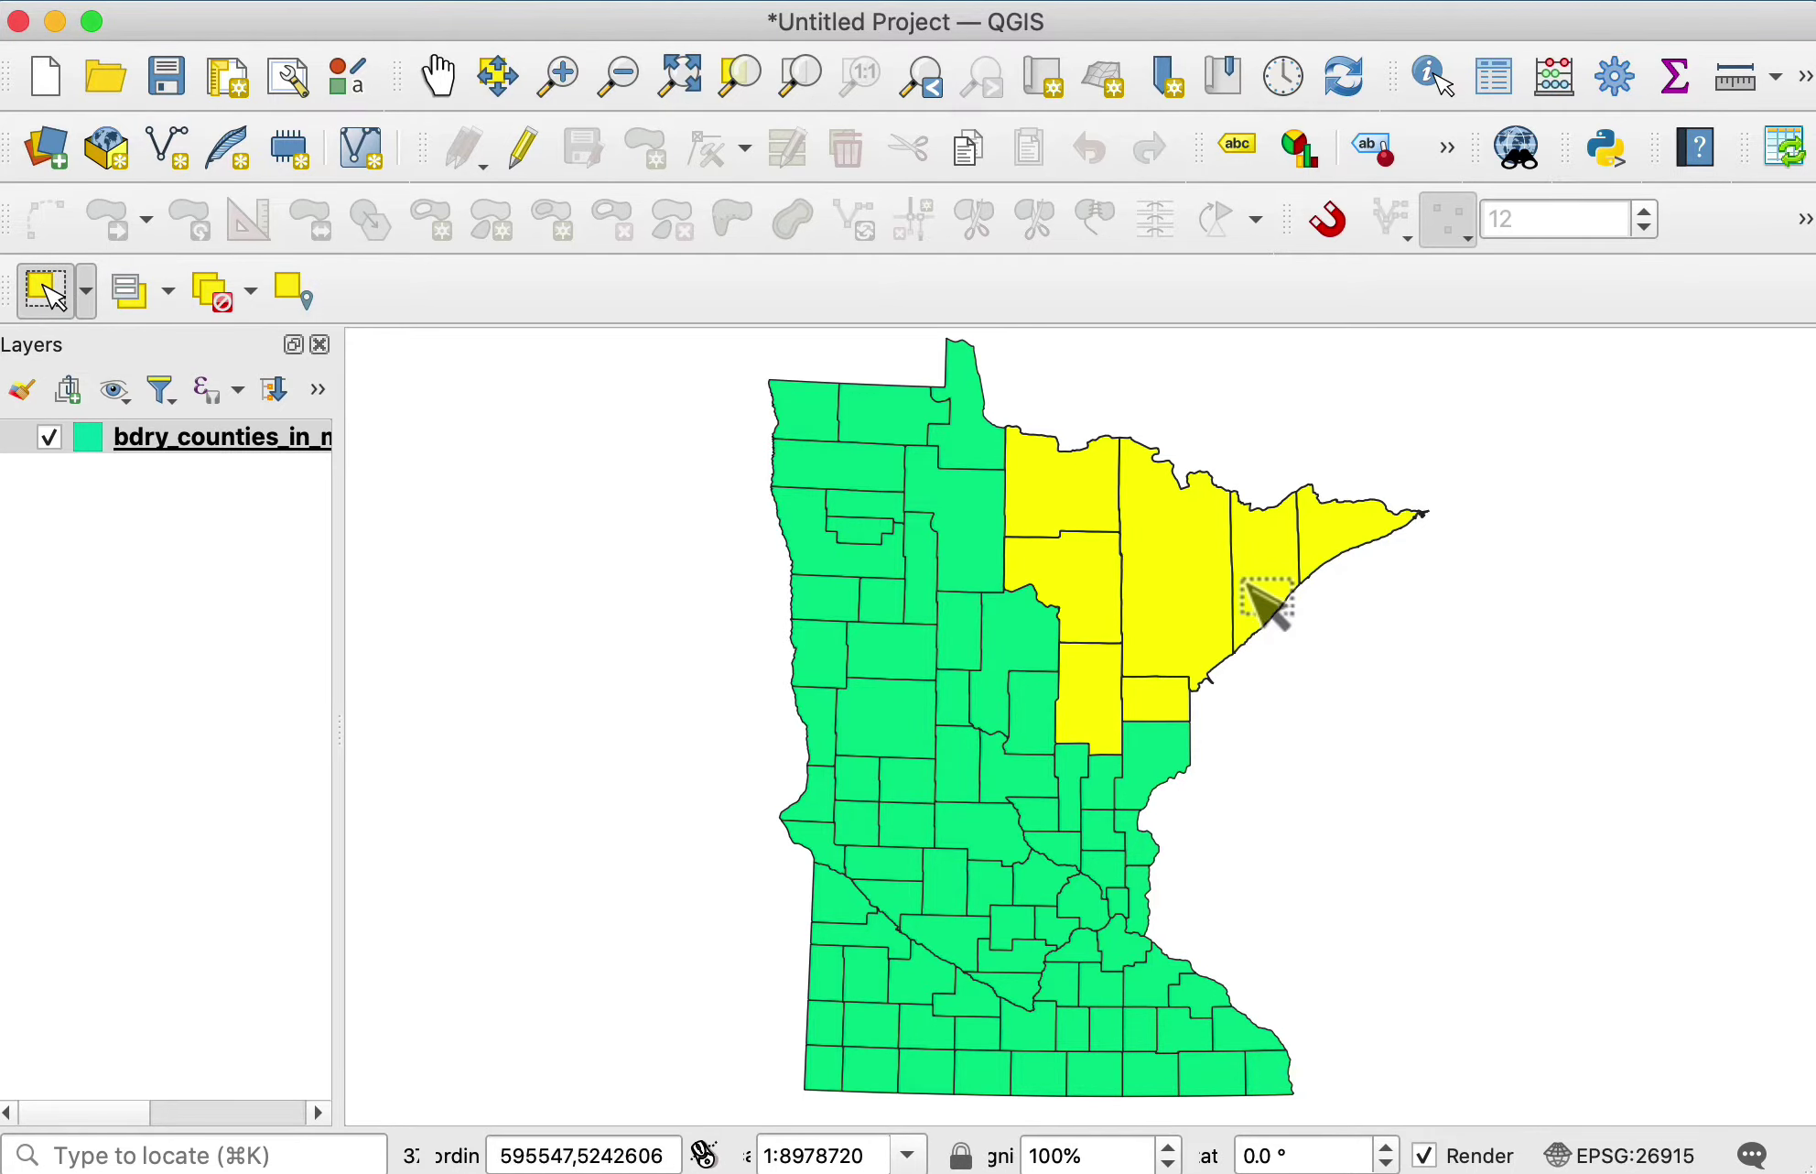
# Turn on editing for the county layer from its attribute table and widen the table window to expose more tools
pyautogui.press('F6')
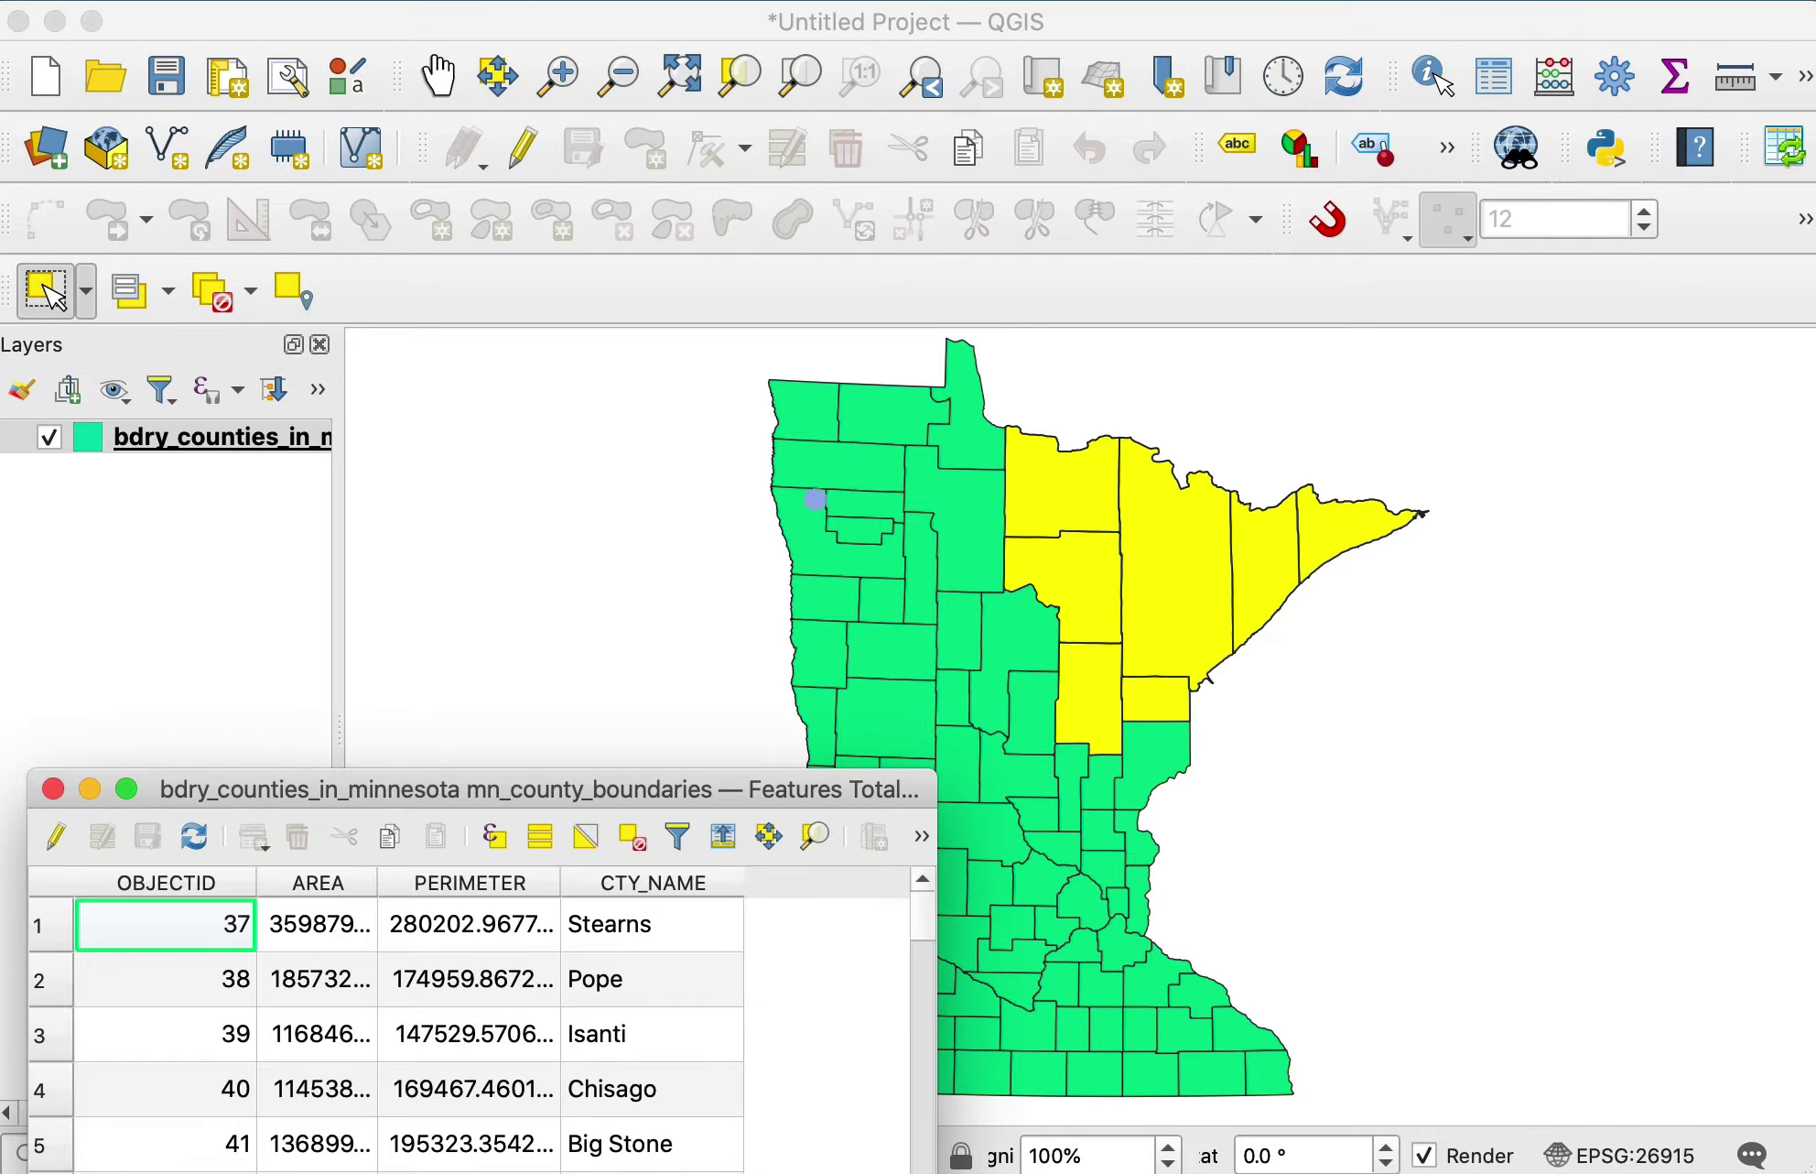
pyautogui.moveTo(647, 758)
pyautogui.mouseDown()
pyautogui.moveTo(956, 668)
pyautogui.moveTo(947, 373)
pyautogui.mouseUp()
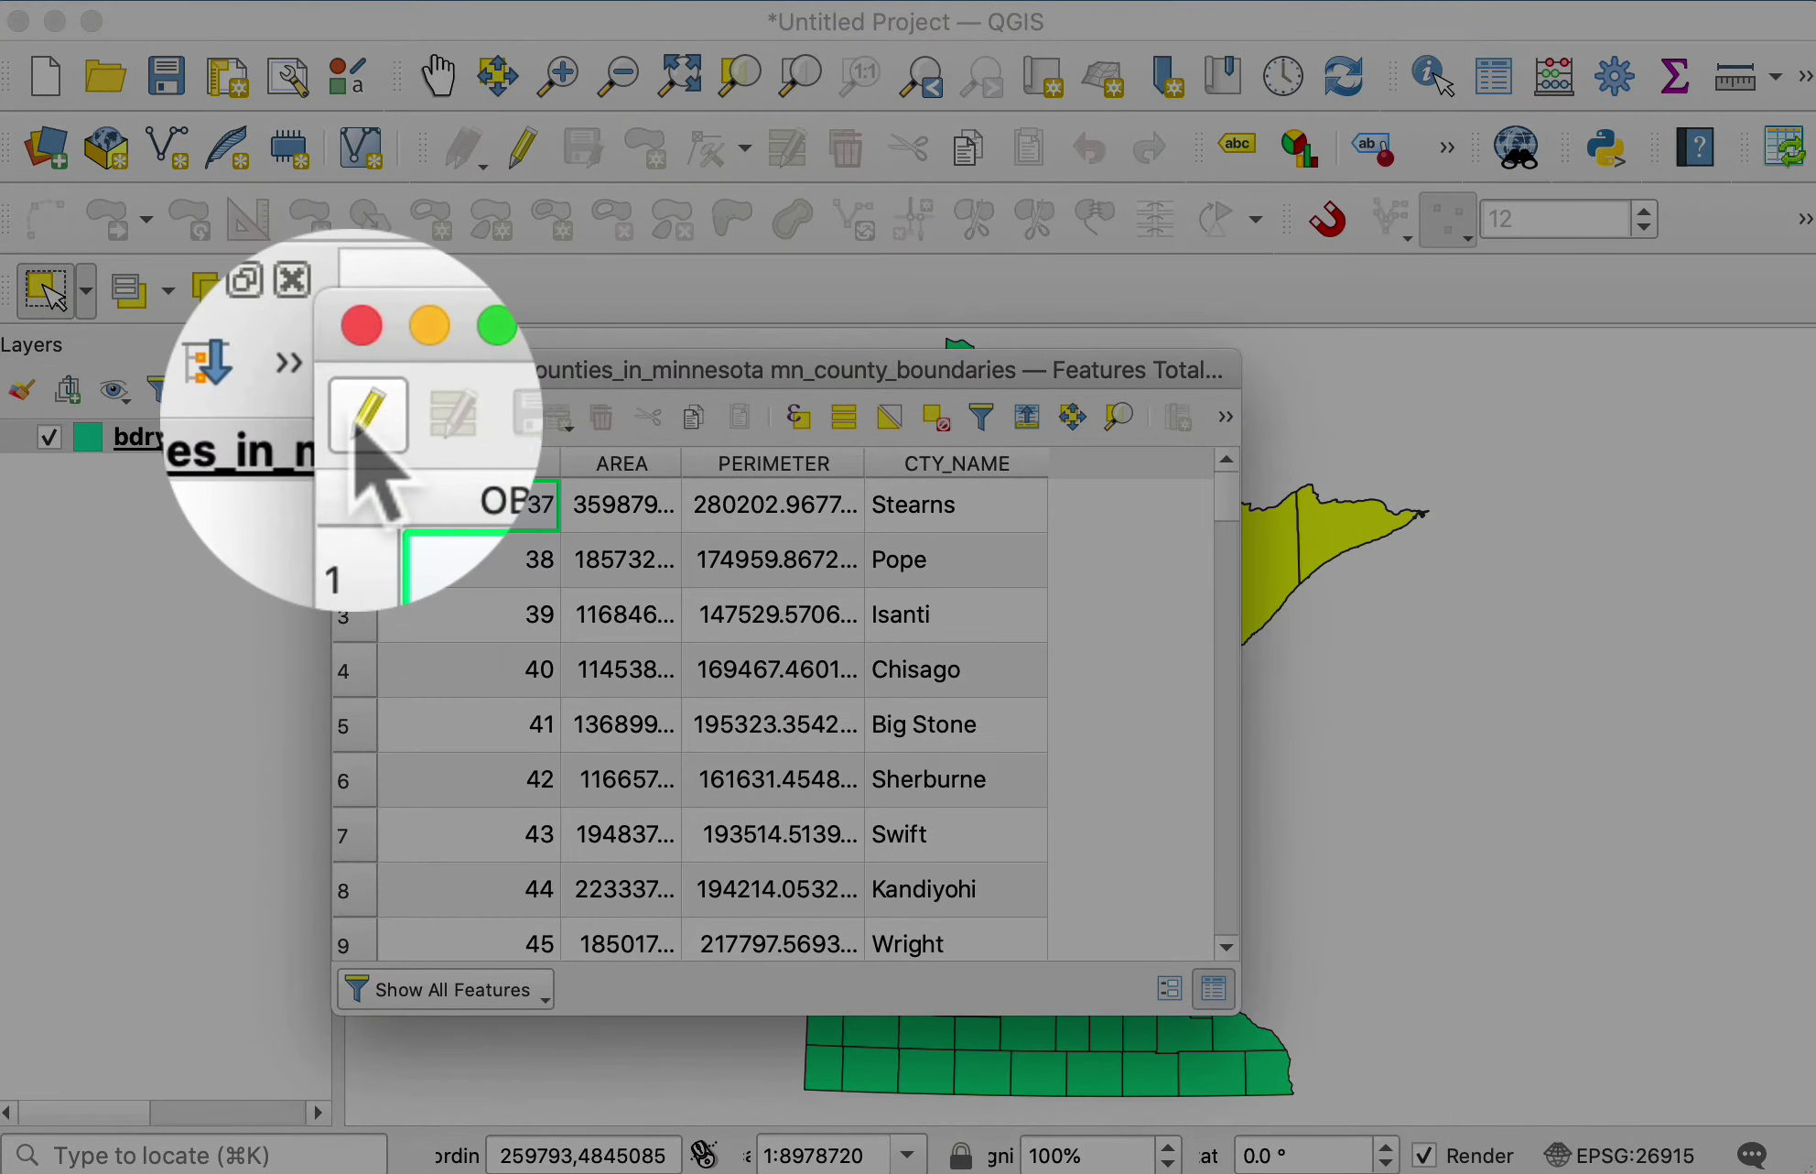
pyautogui.click(360, 419)
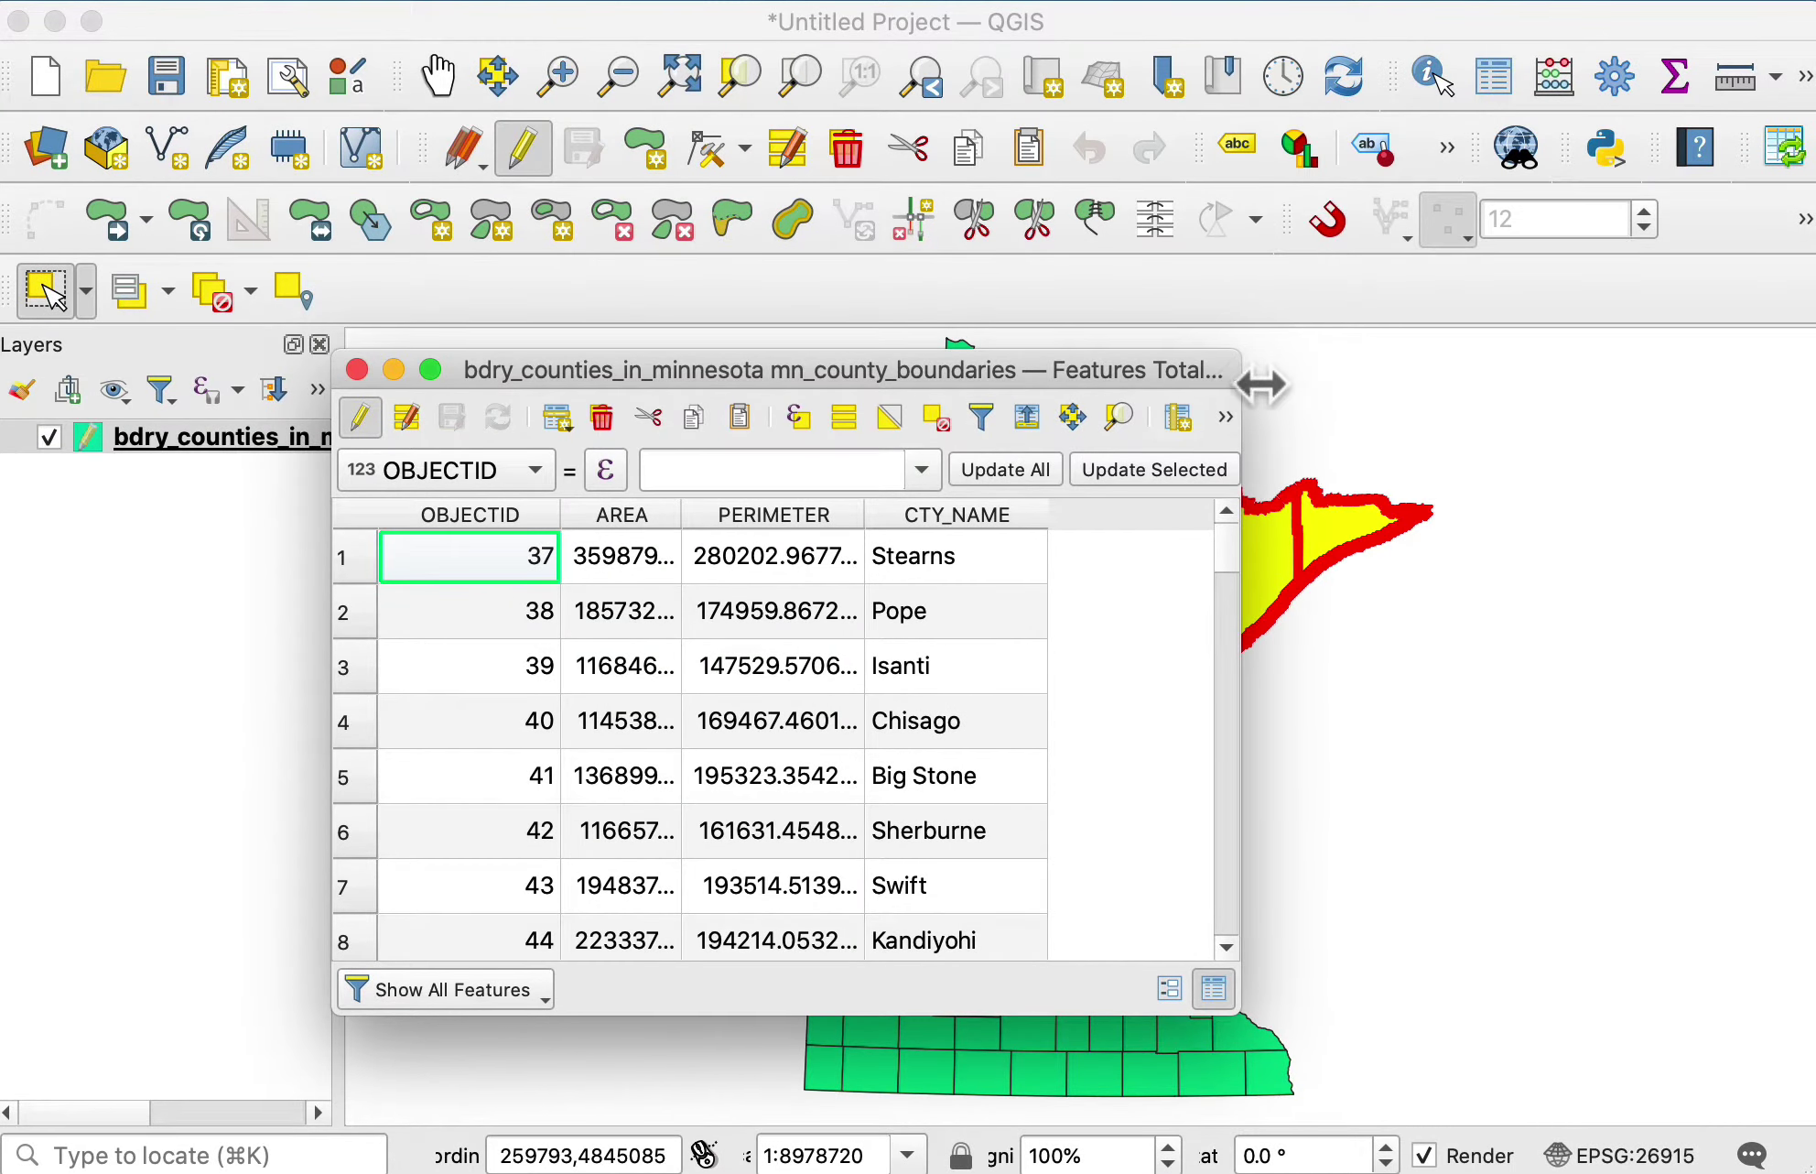
pyautogui.moveTo(1244, 377); pyautogui.dragTo(1401, 371)
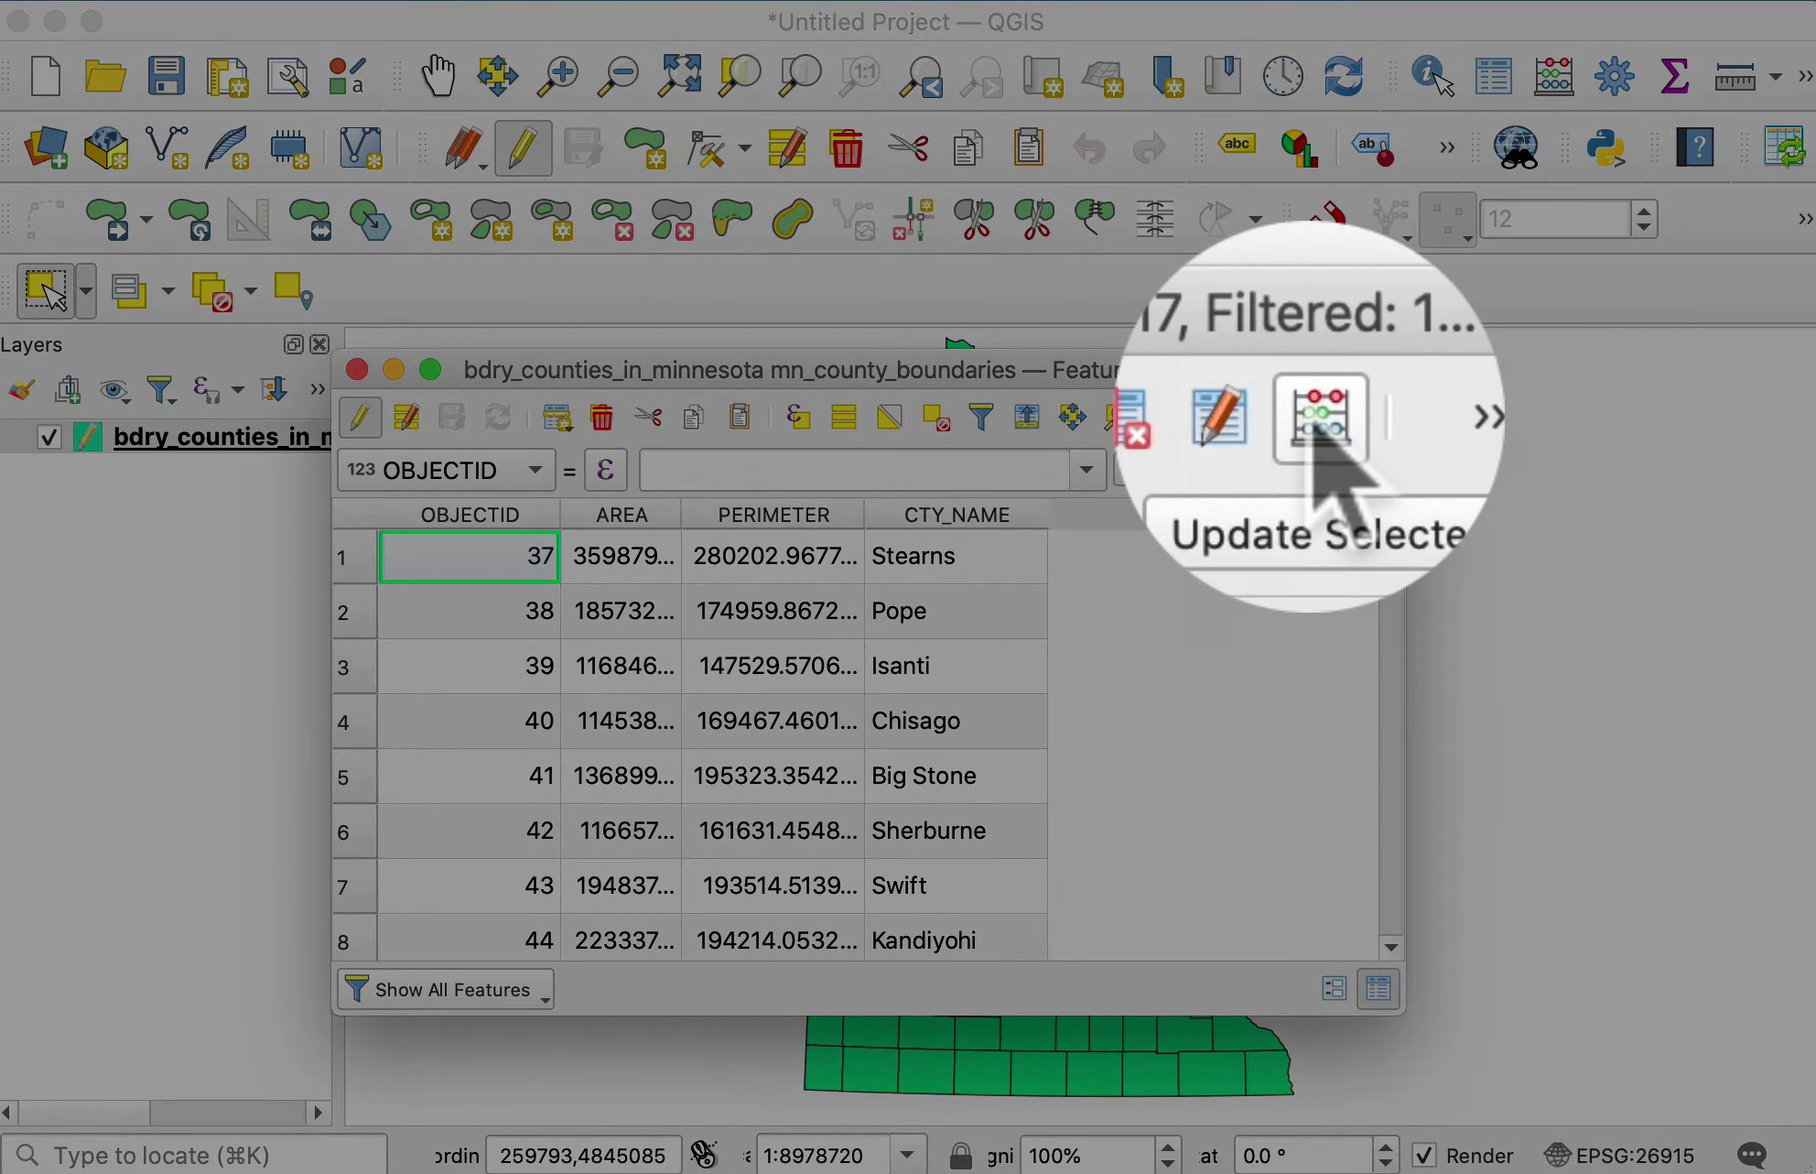
# Create a whole-number field named RegVar with the Field Calculator, filled with 1 for the selected counties only
pyautogui.click(1318, 423)
pyautogui.click(514, 192)
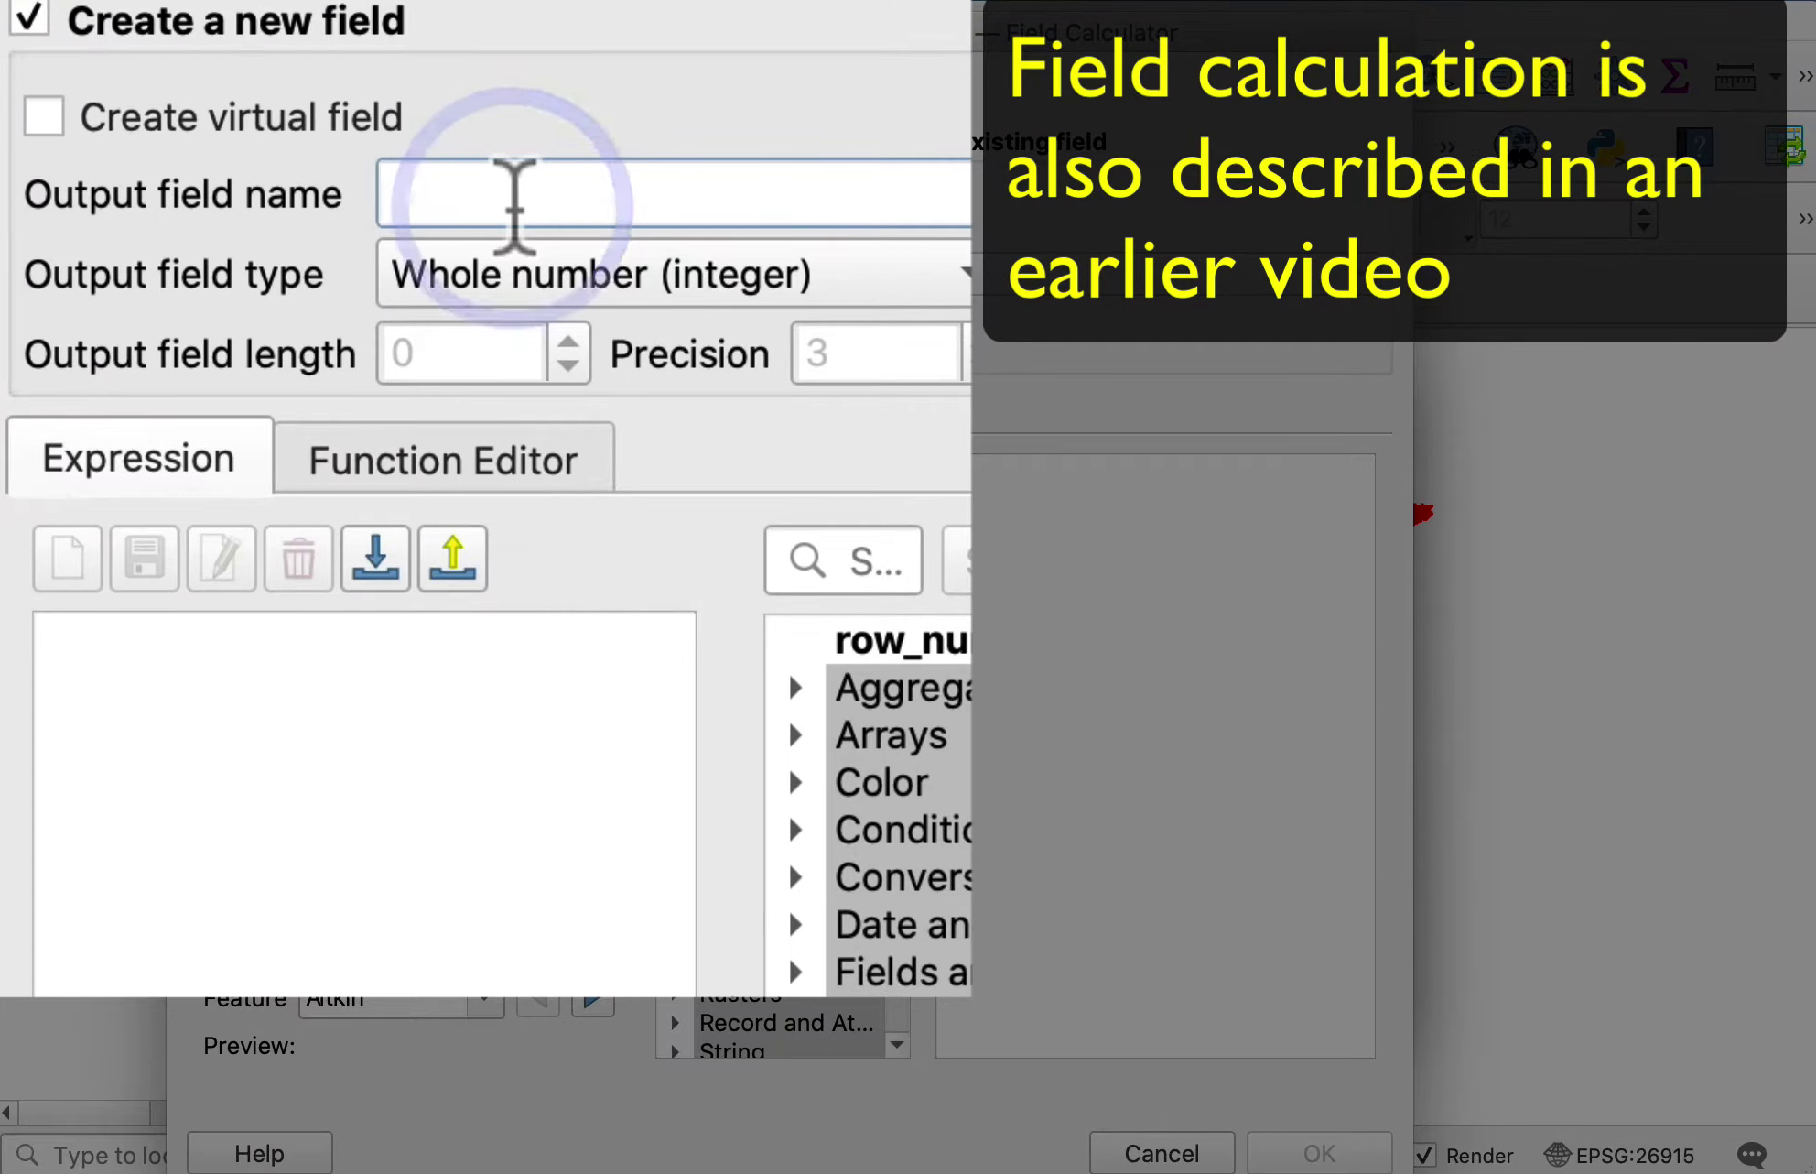
pyautogui.write('Reg')
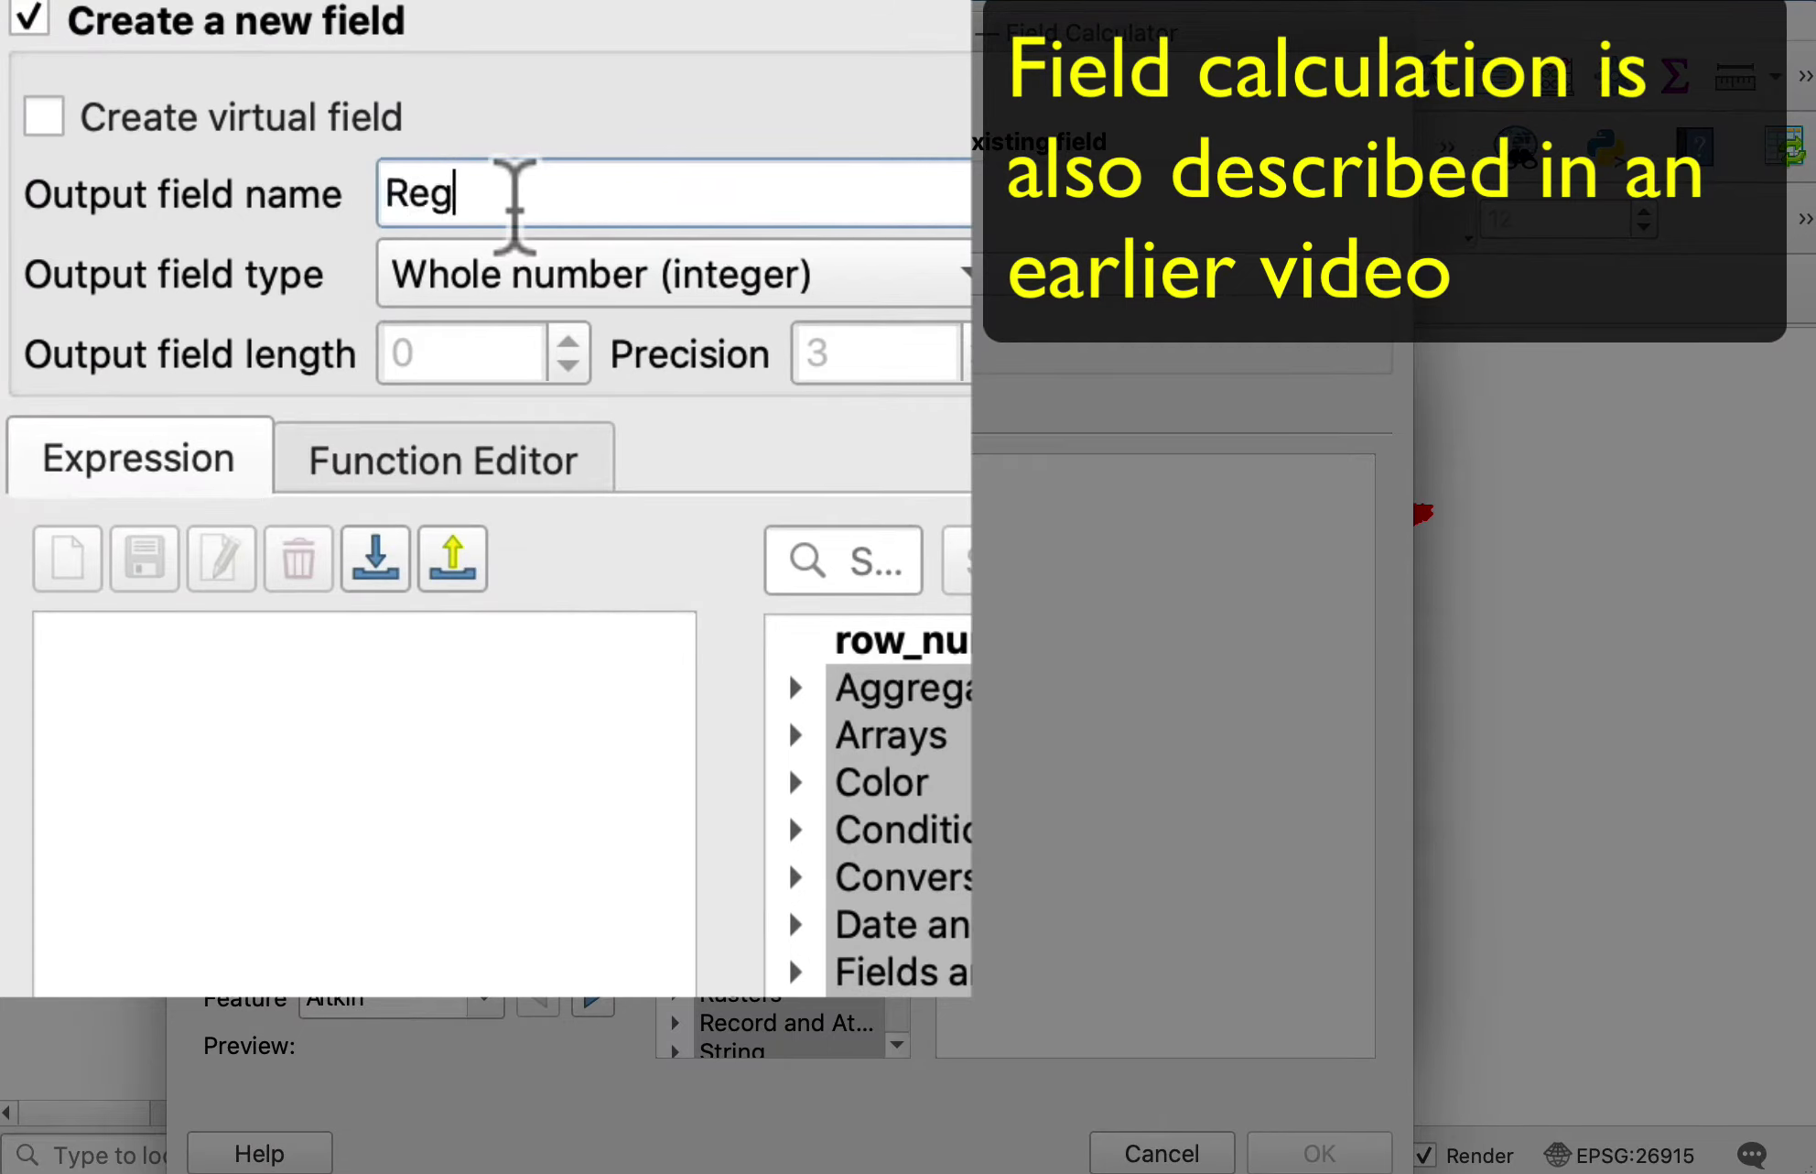
pyautogui.write('Var')
pyautogui.click(319, 691)
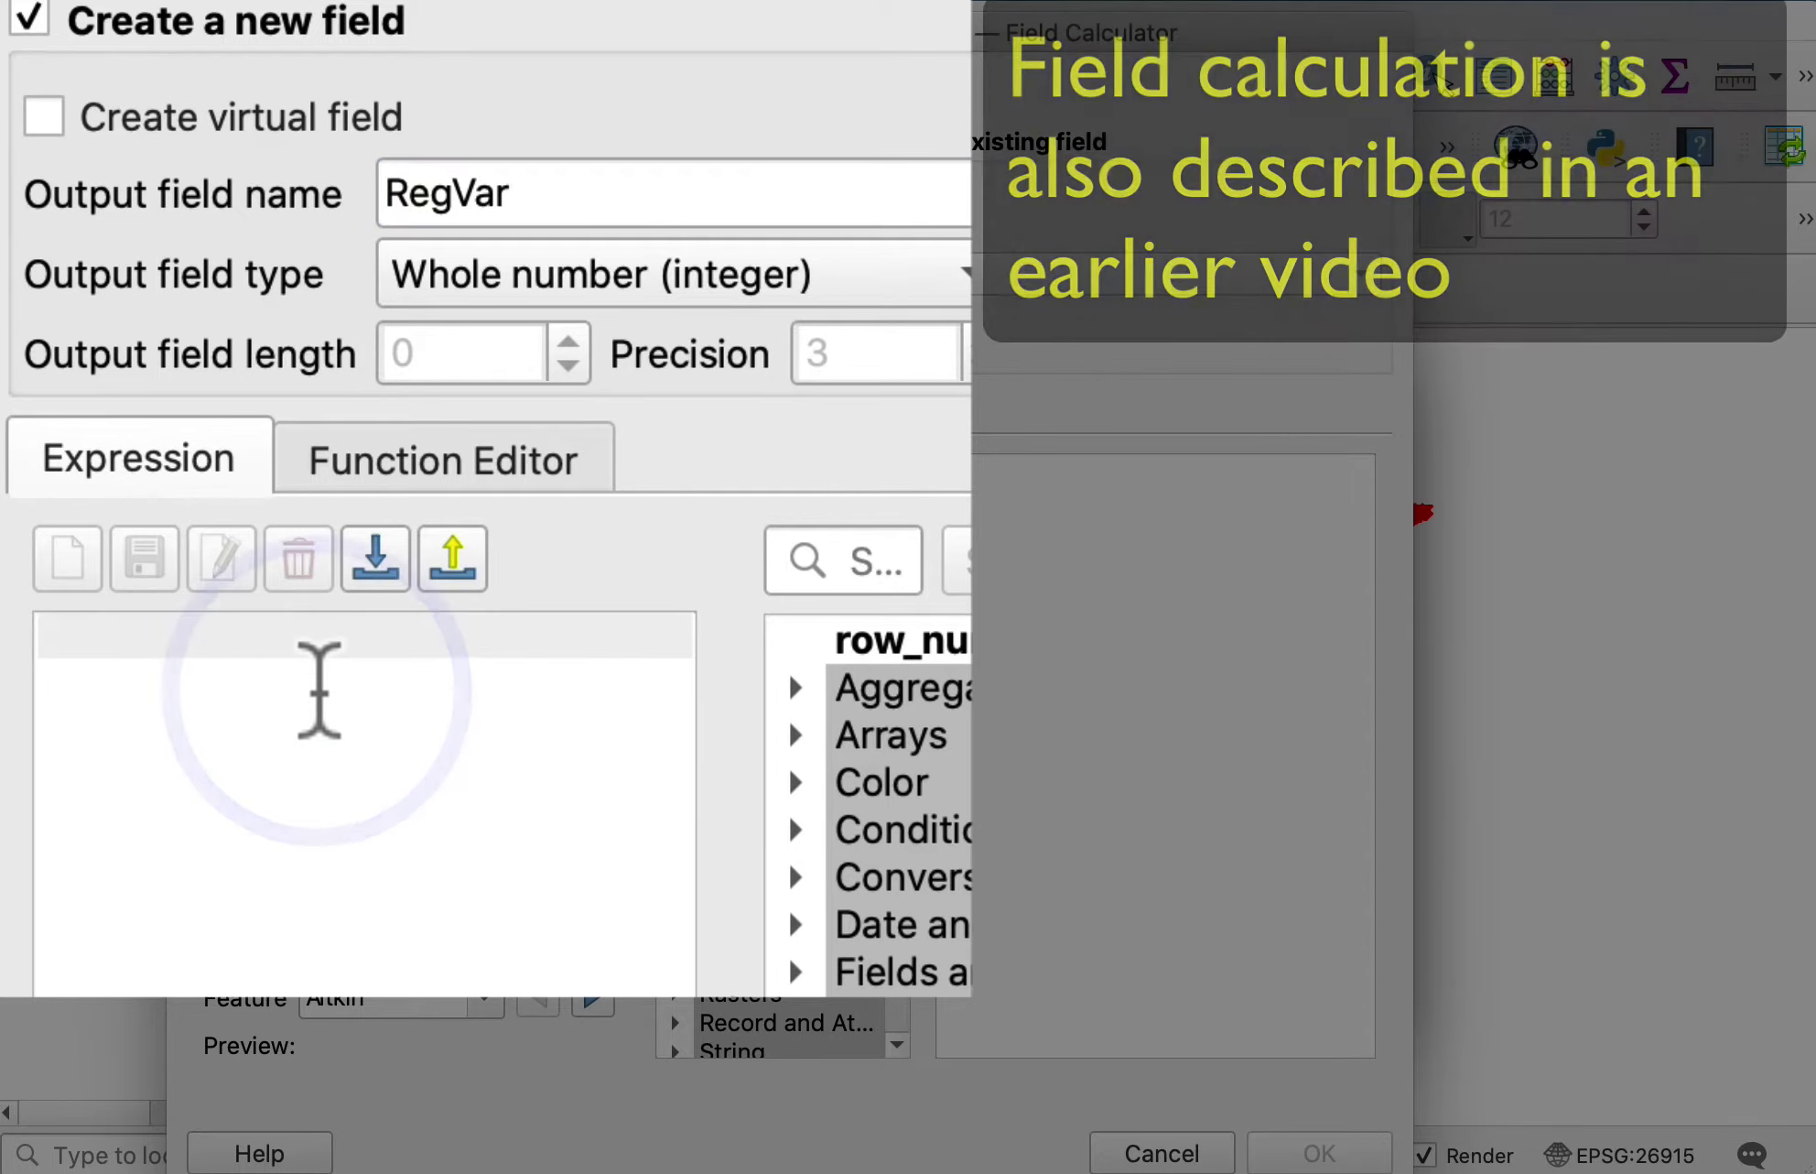
pyautogui.write('1')
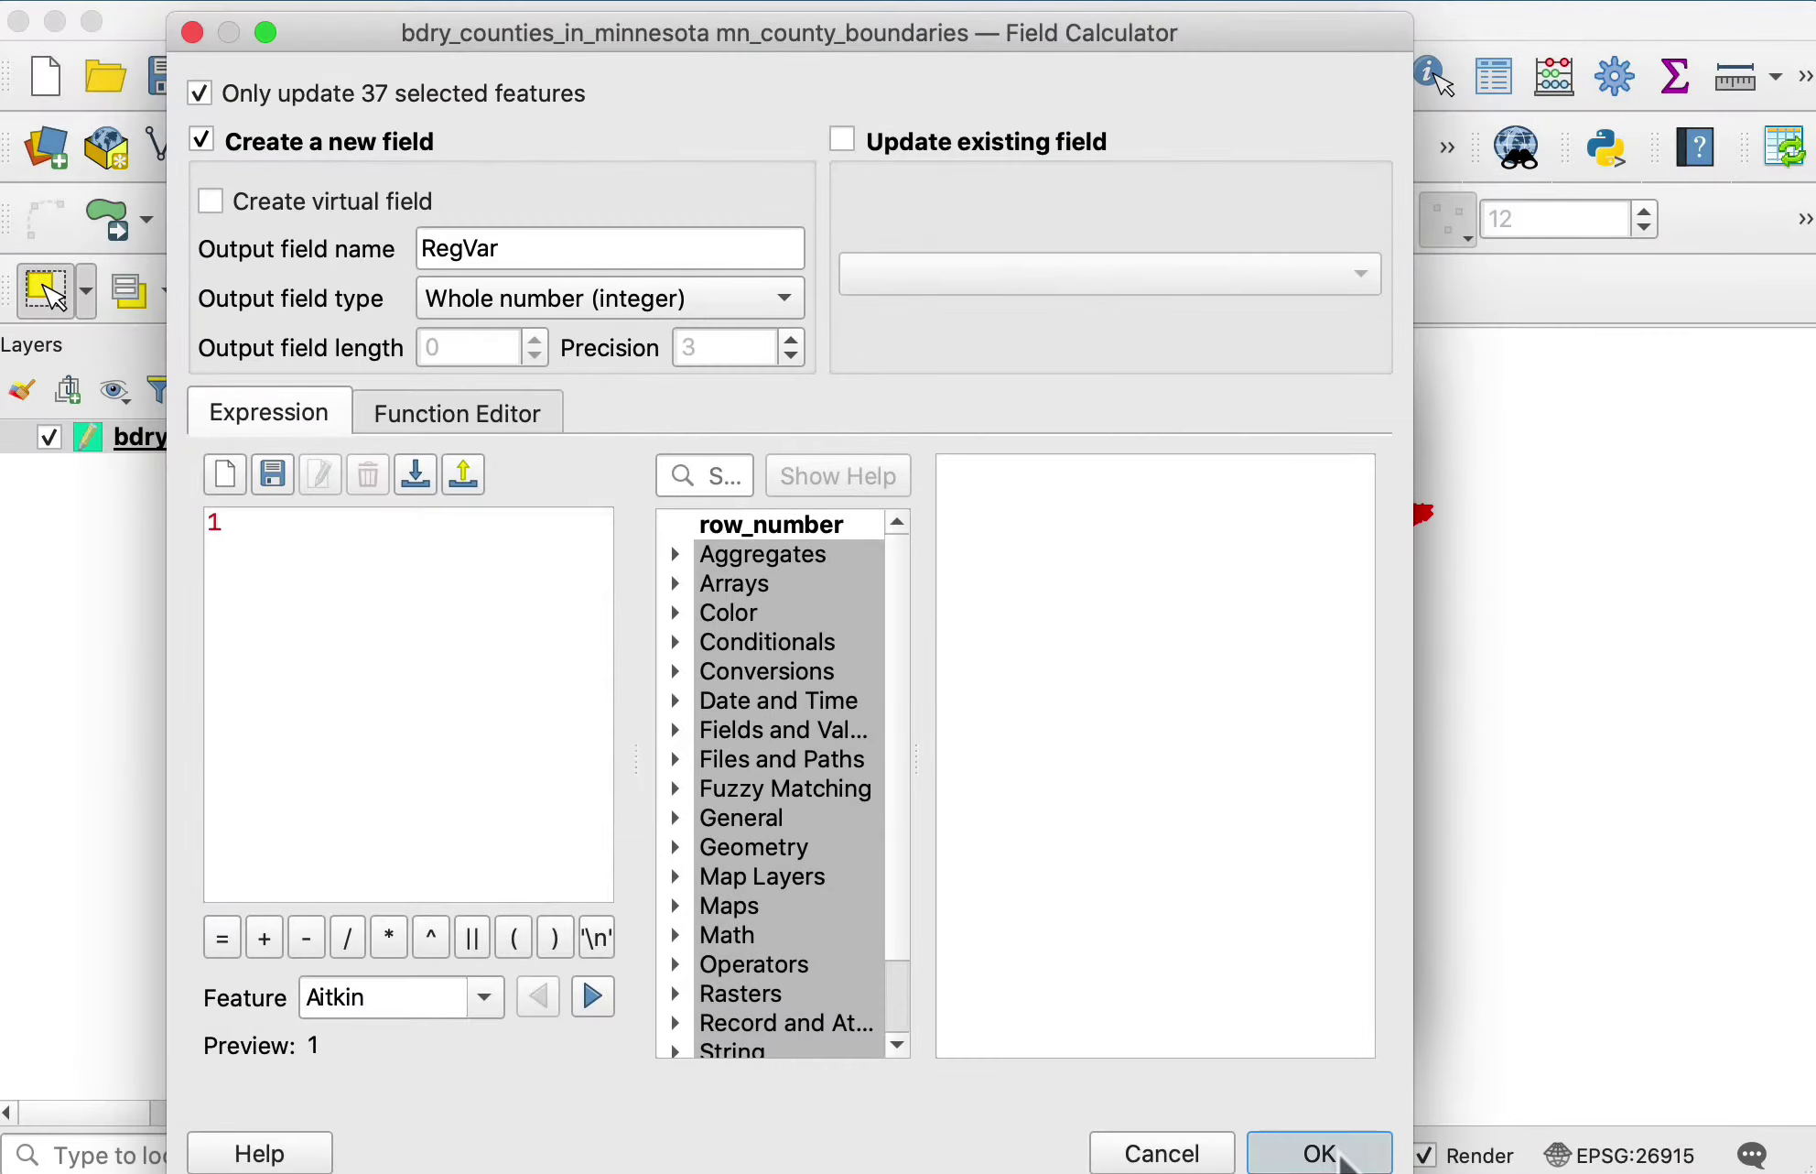
pyautogui.click(1263, 1156)
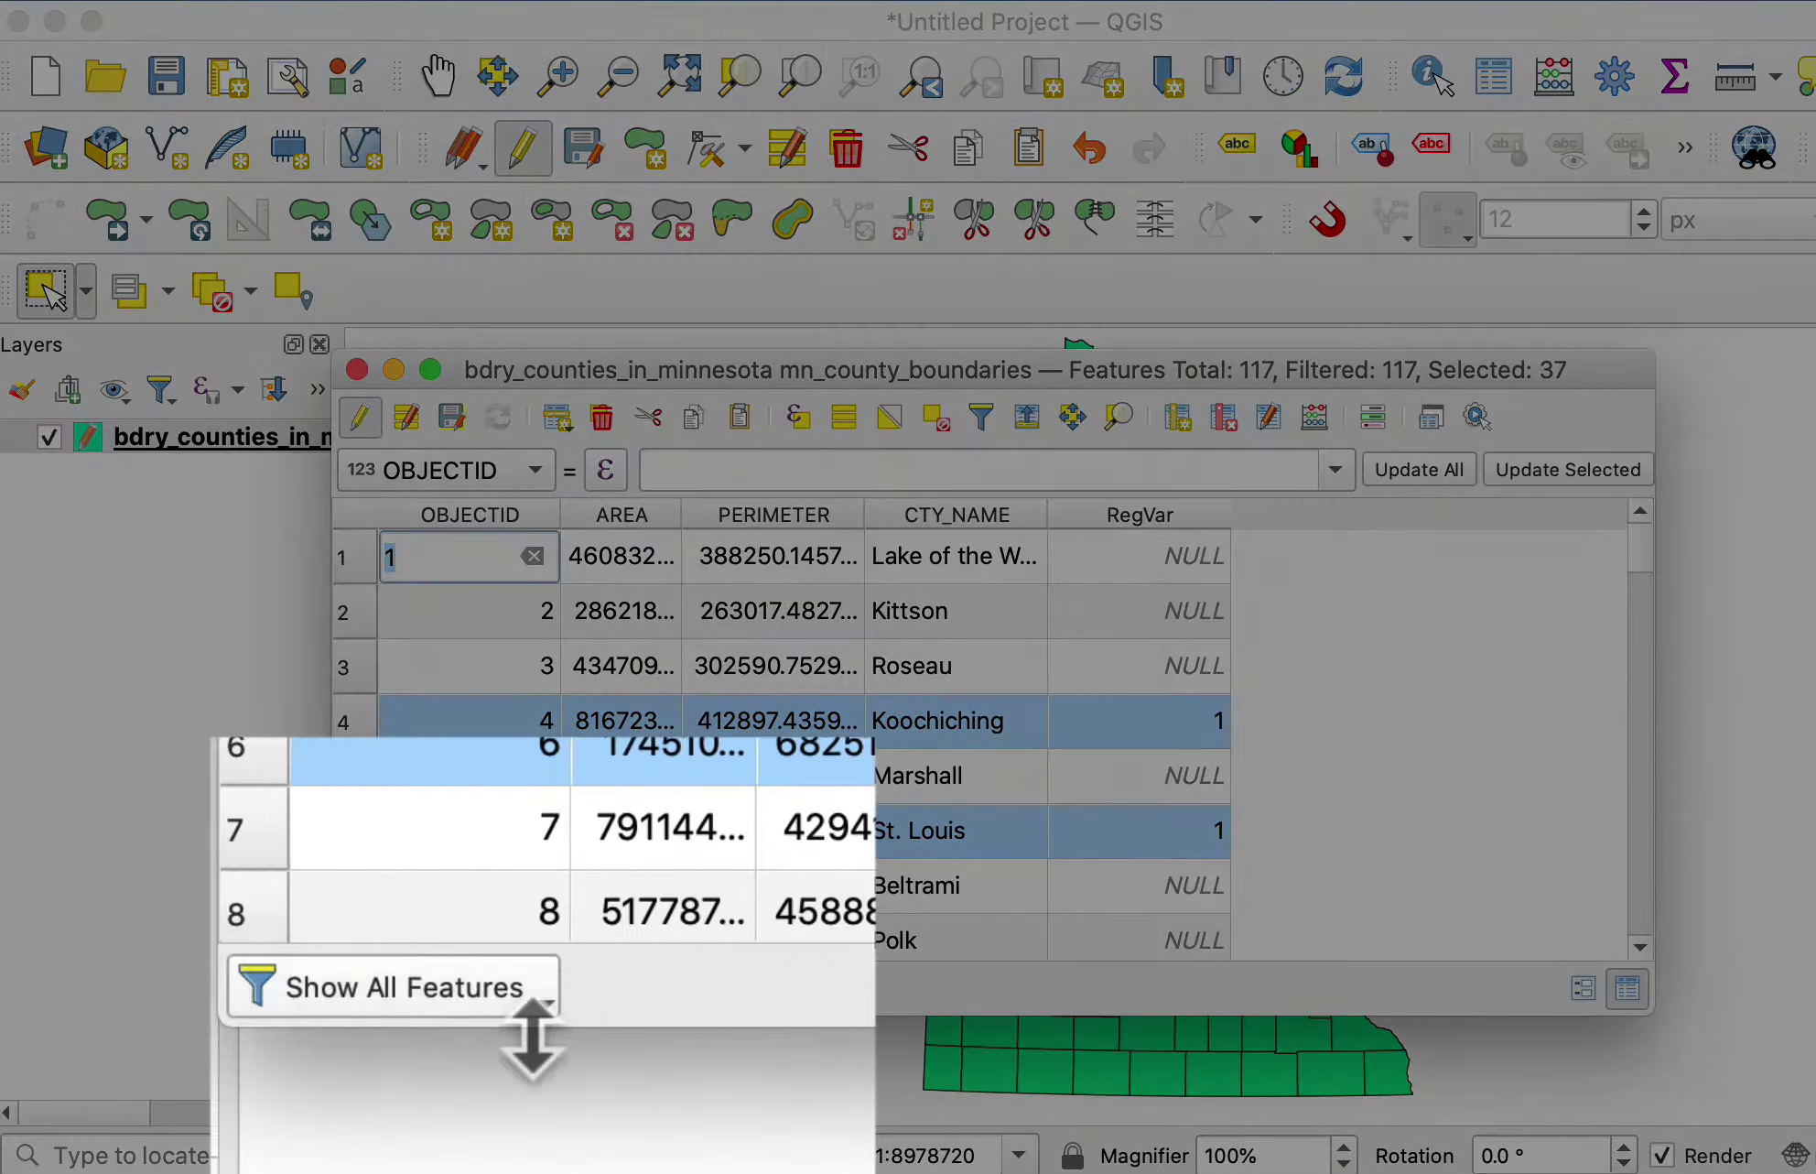
# Limit the attribute table to selected features and select the block of northwestern counties on the map
pyautogui.click(472, 989)
pyautogui.click(481, 1012)
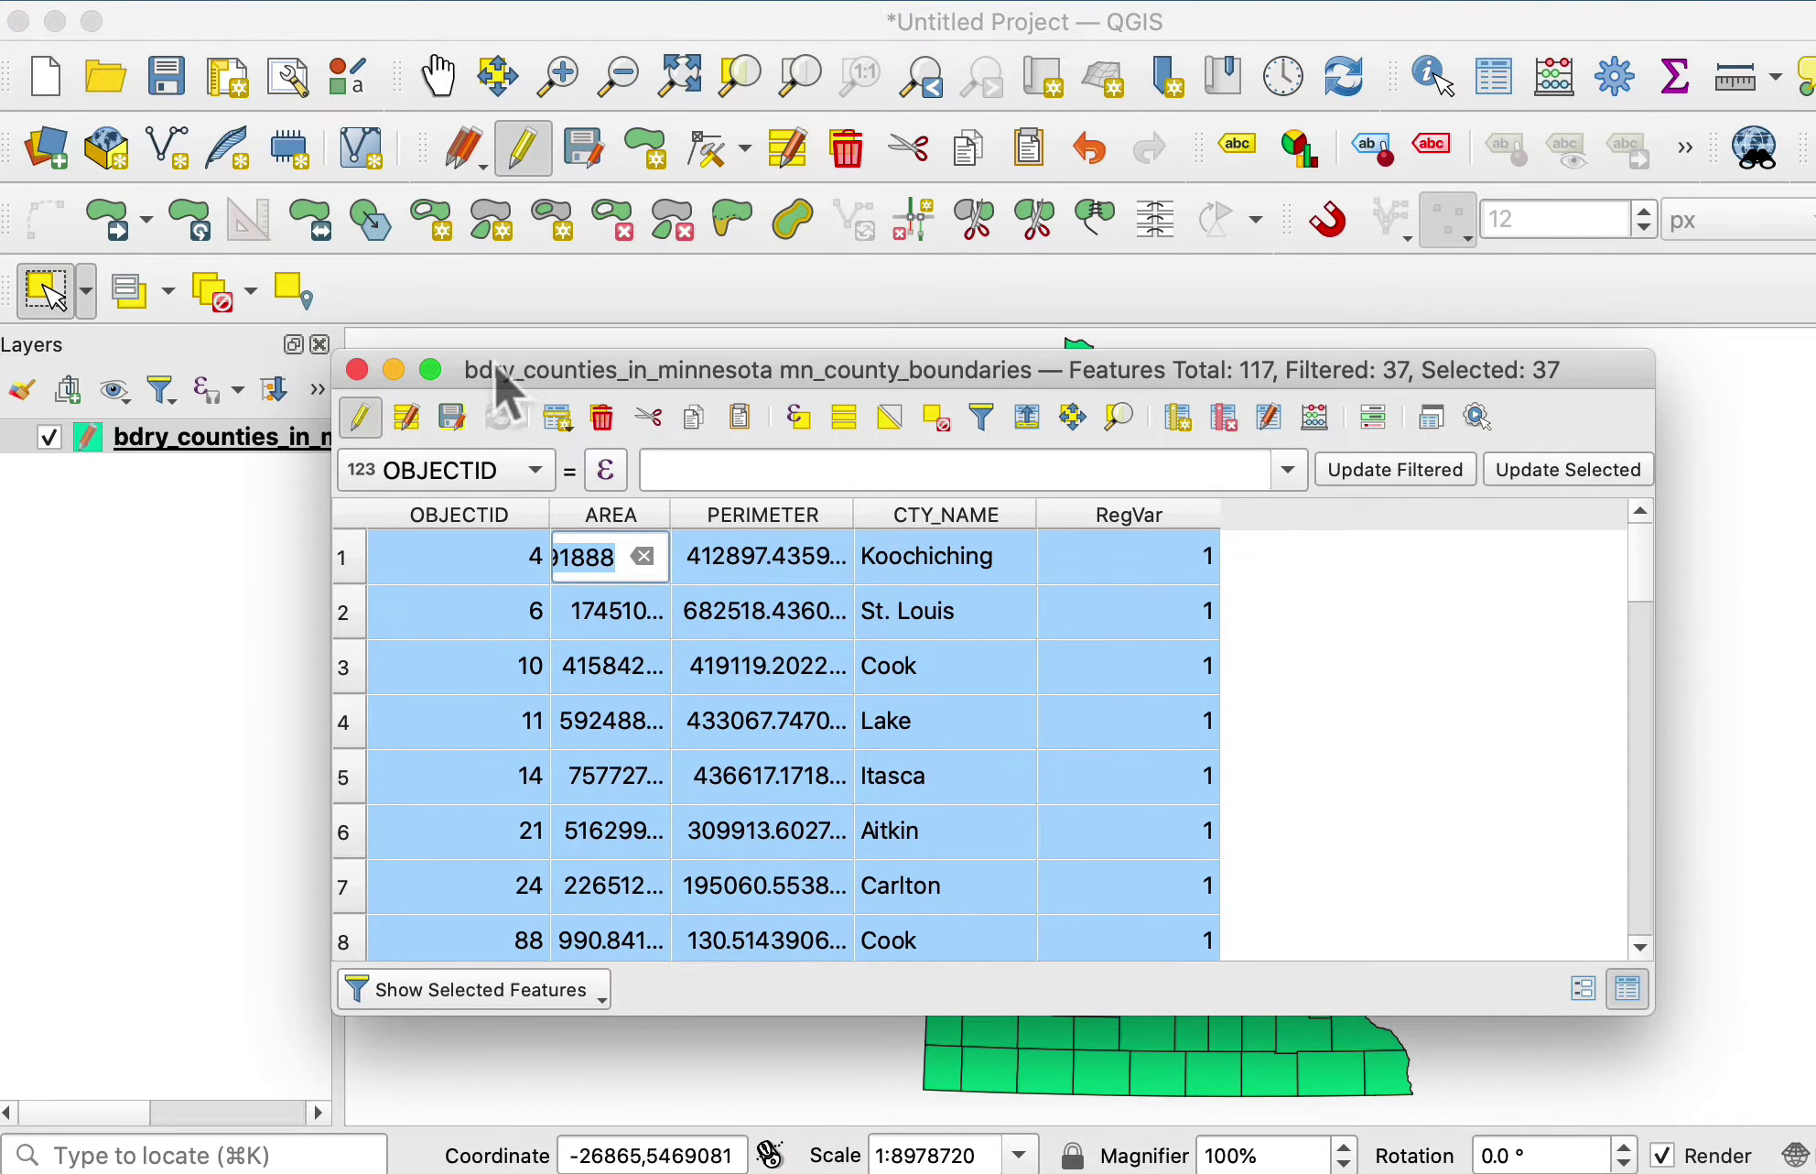
pyautogui.moveTo(829, 338); pyautogui.dragTo(1102, 714)
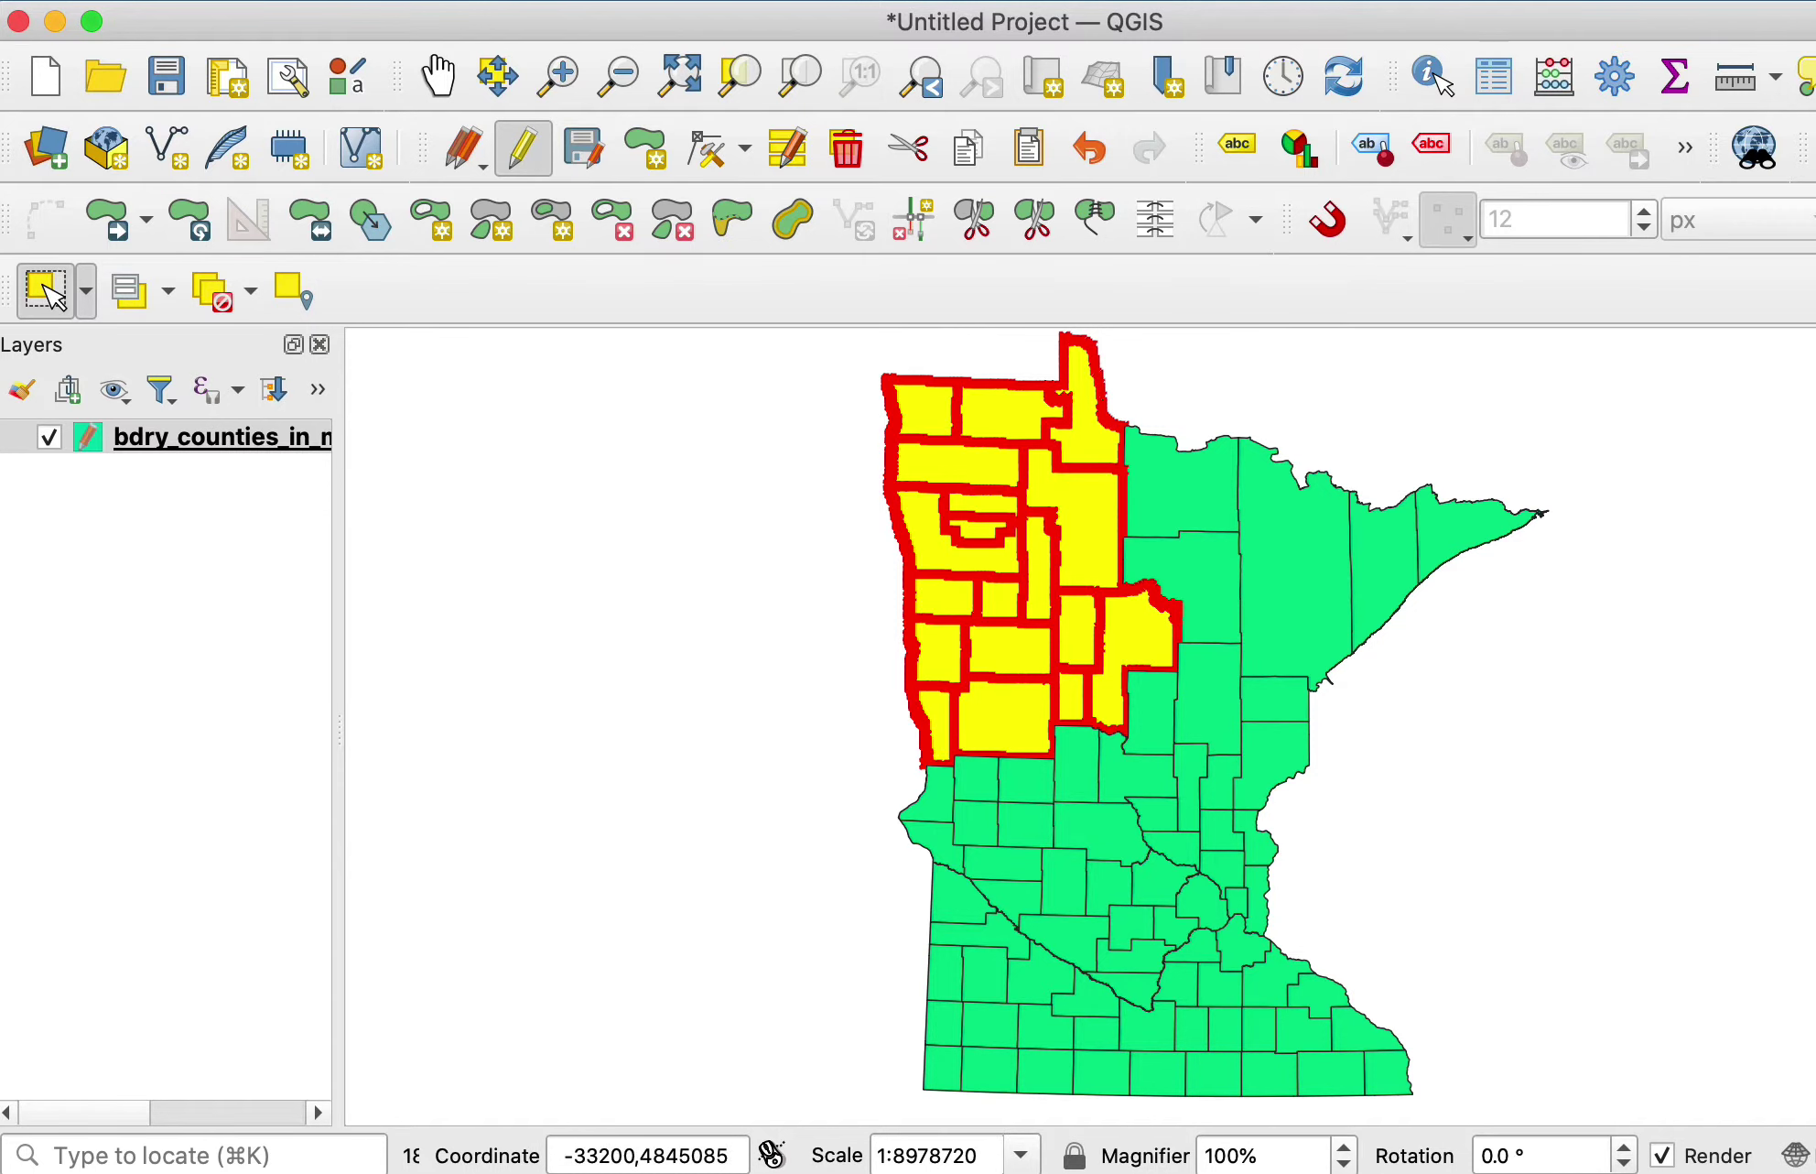
# Update the existing RegVar field to 2 for the selected northwestern counties with the Field Calculator
pyautogui.hotkey('shift', 'F6')
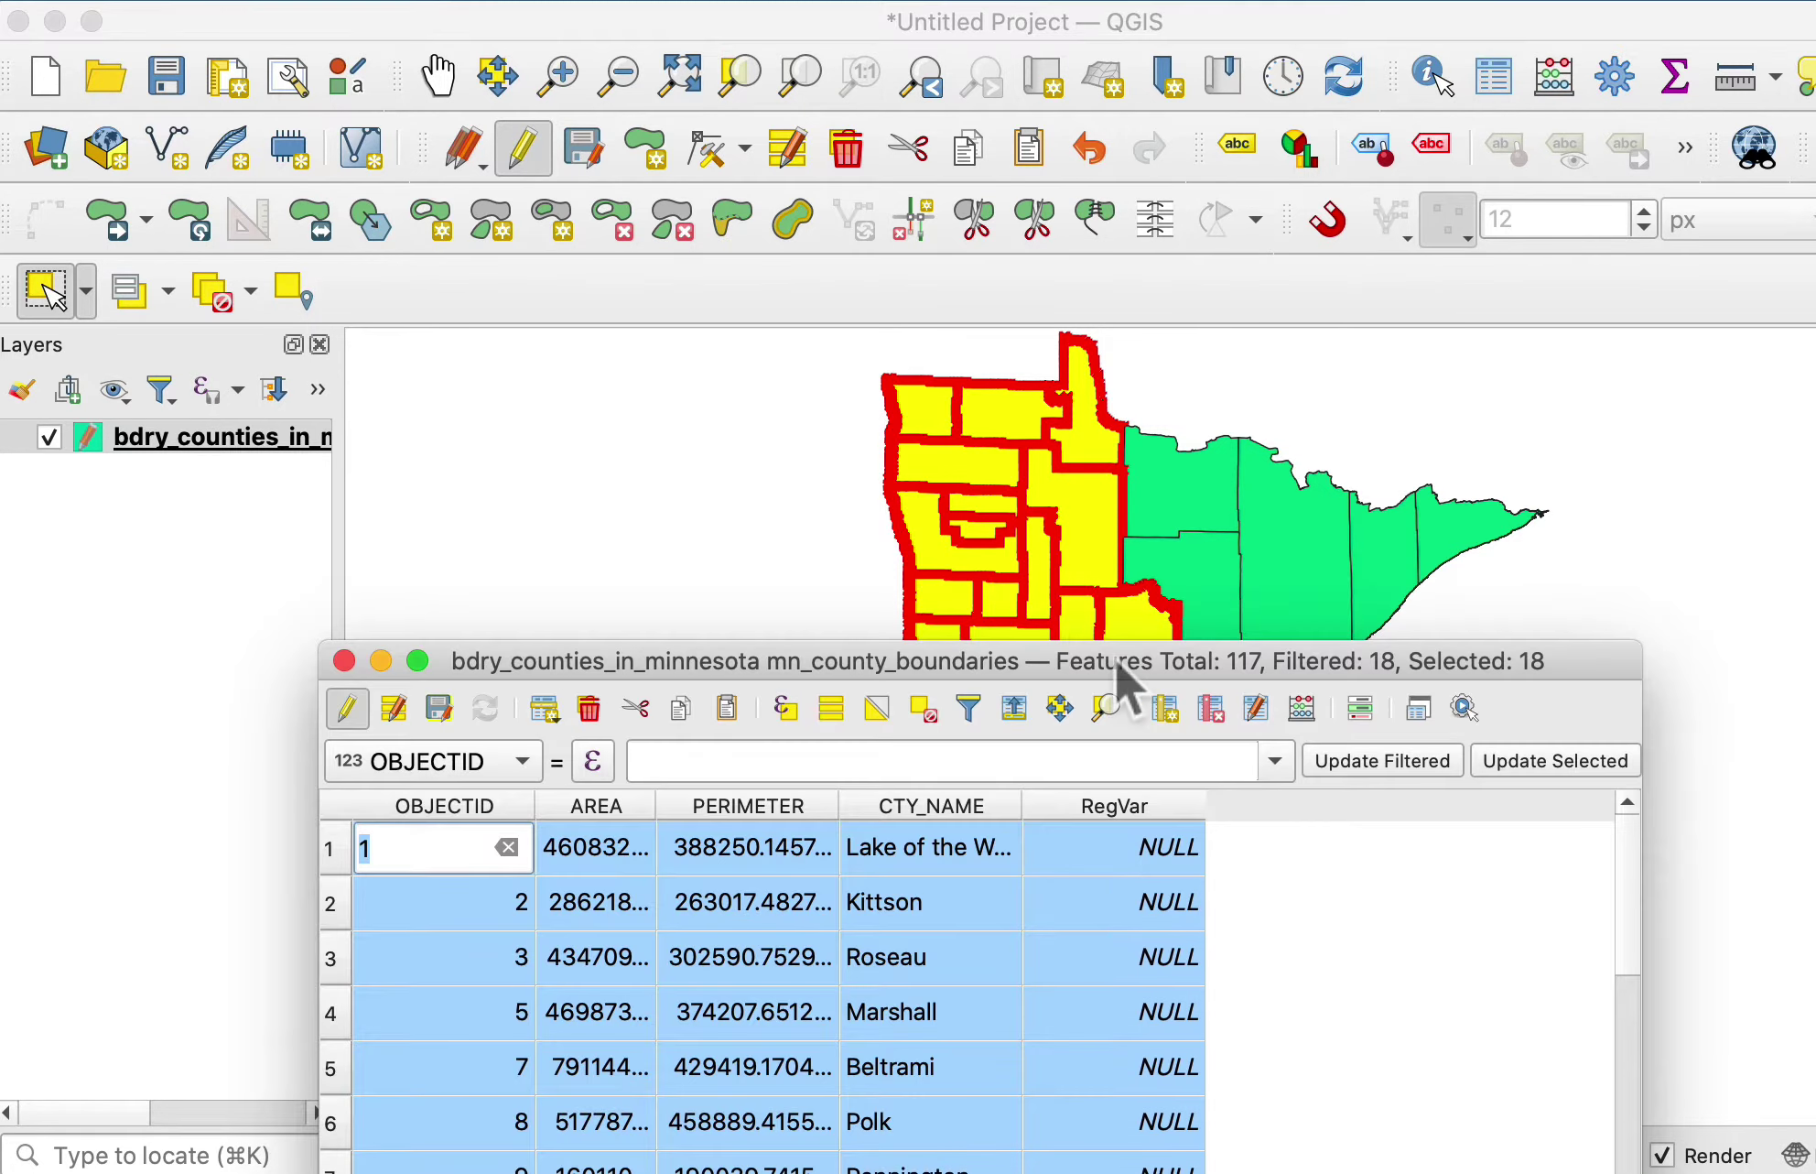
pyautogui.moveTo(1116, 667); pyautogui.dragTo(1093, 380)
pyautogui.click(1271, 426)
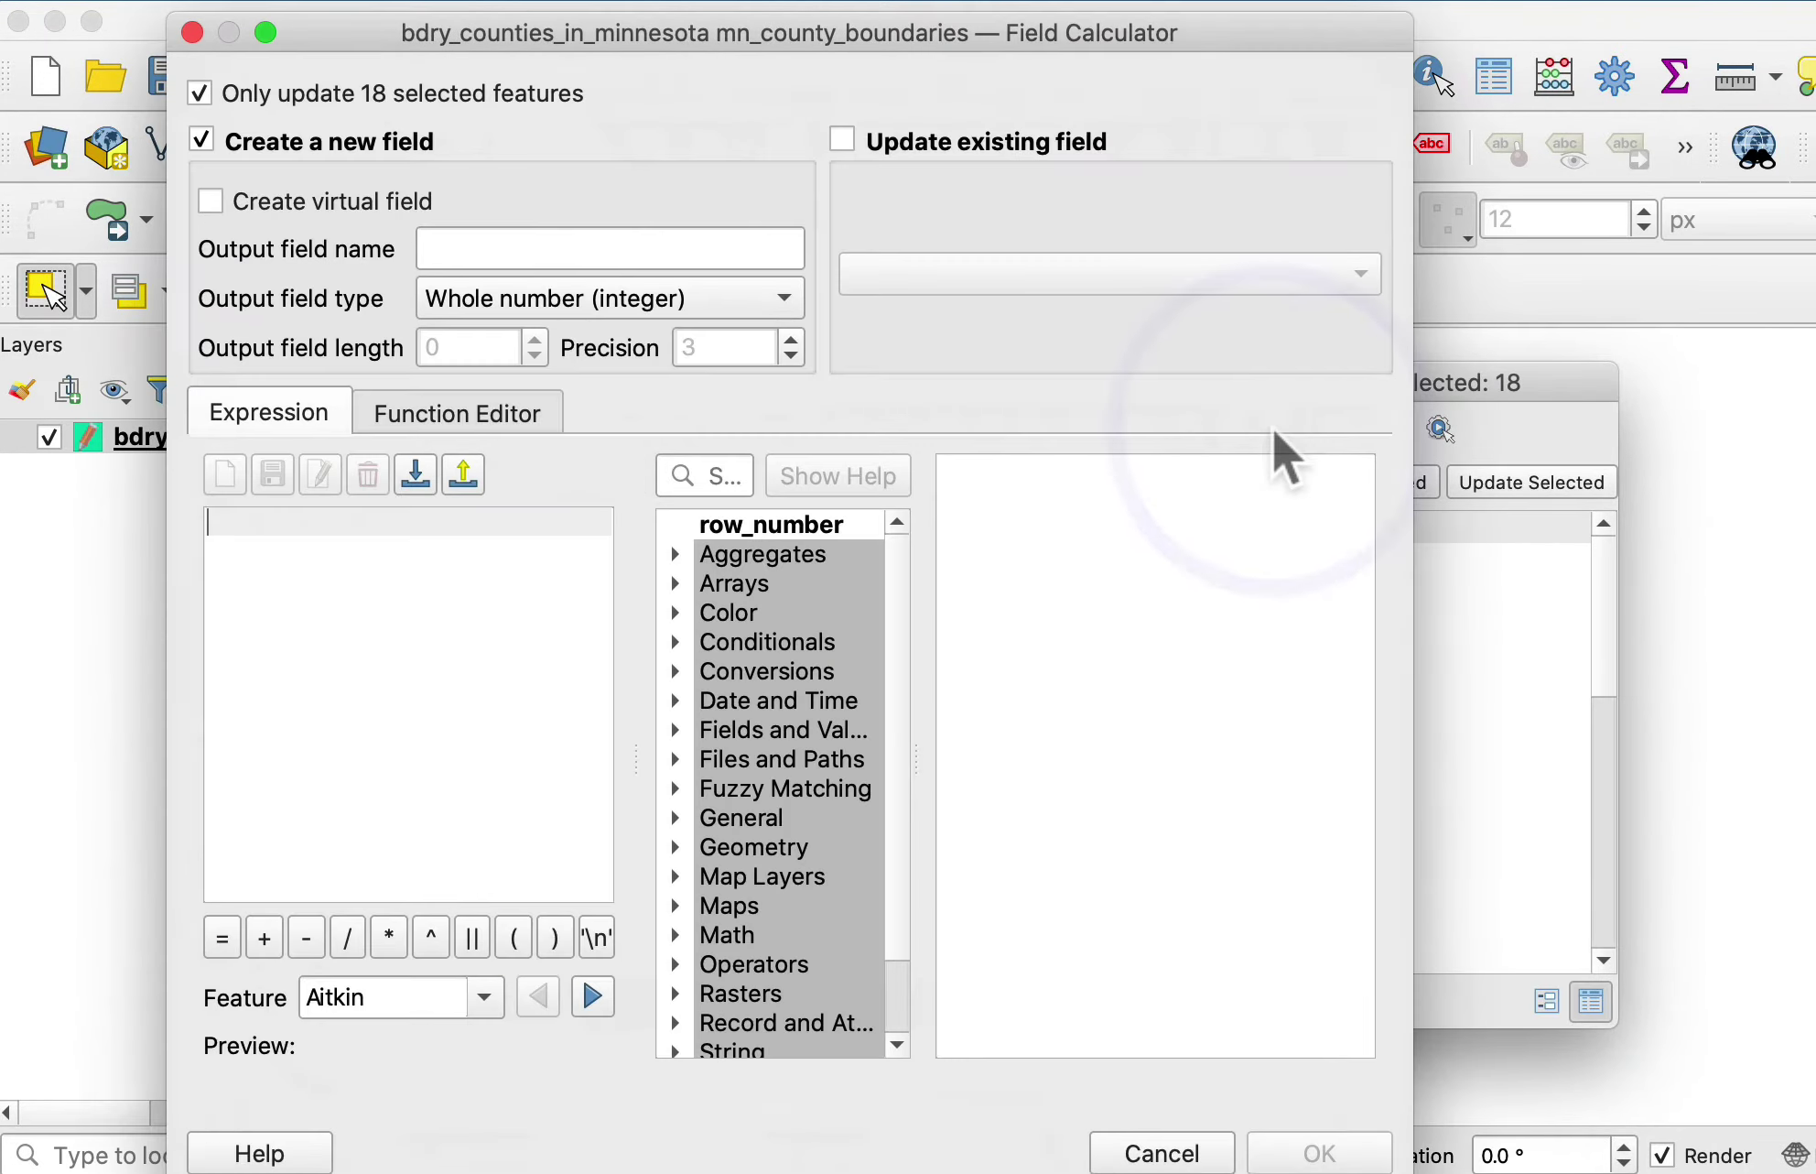
pyautogui.click(842, 141)
pyautogui.click(967, 265)
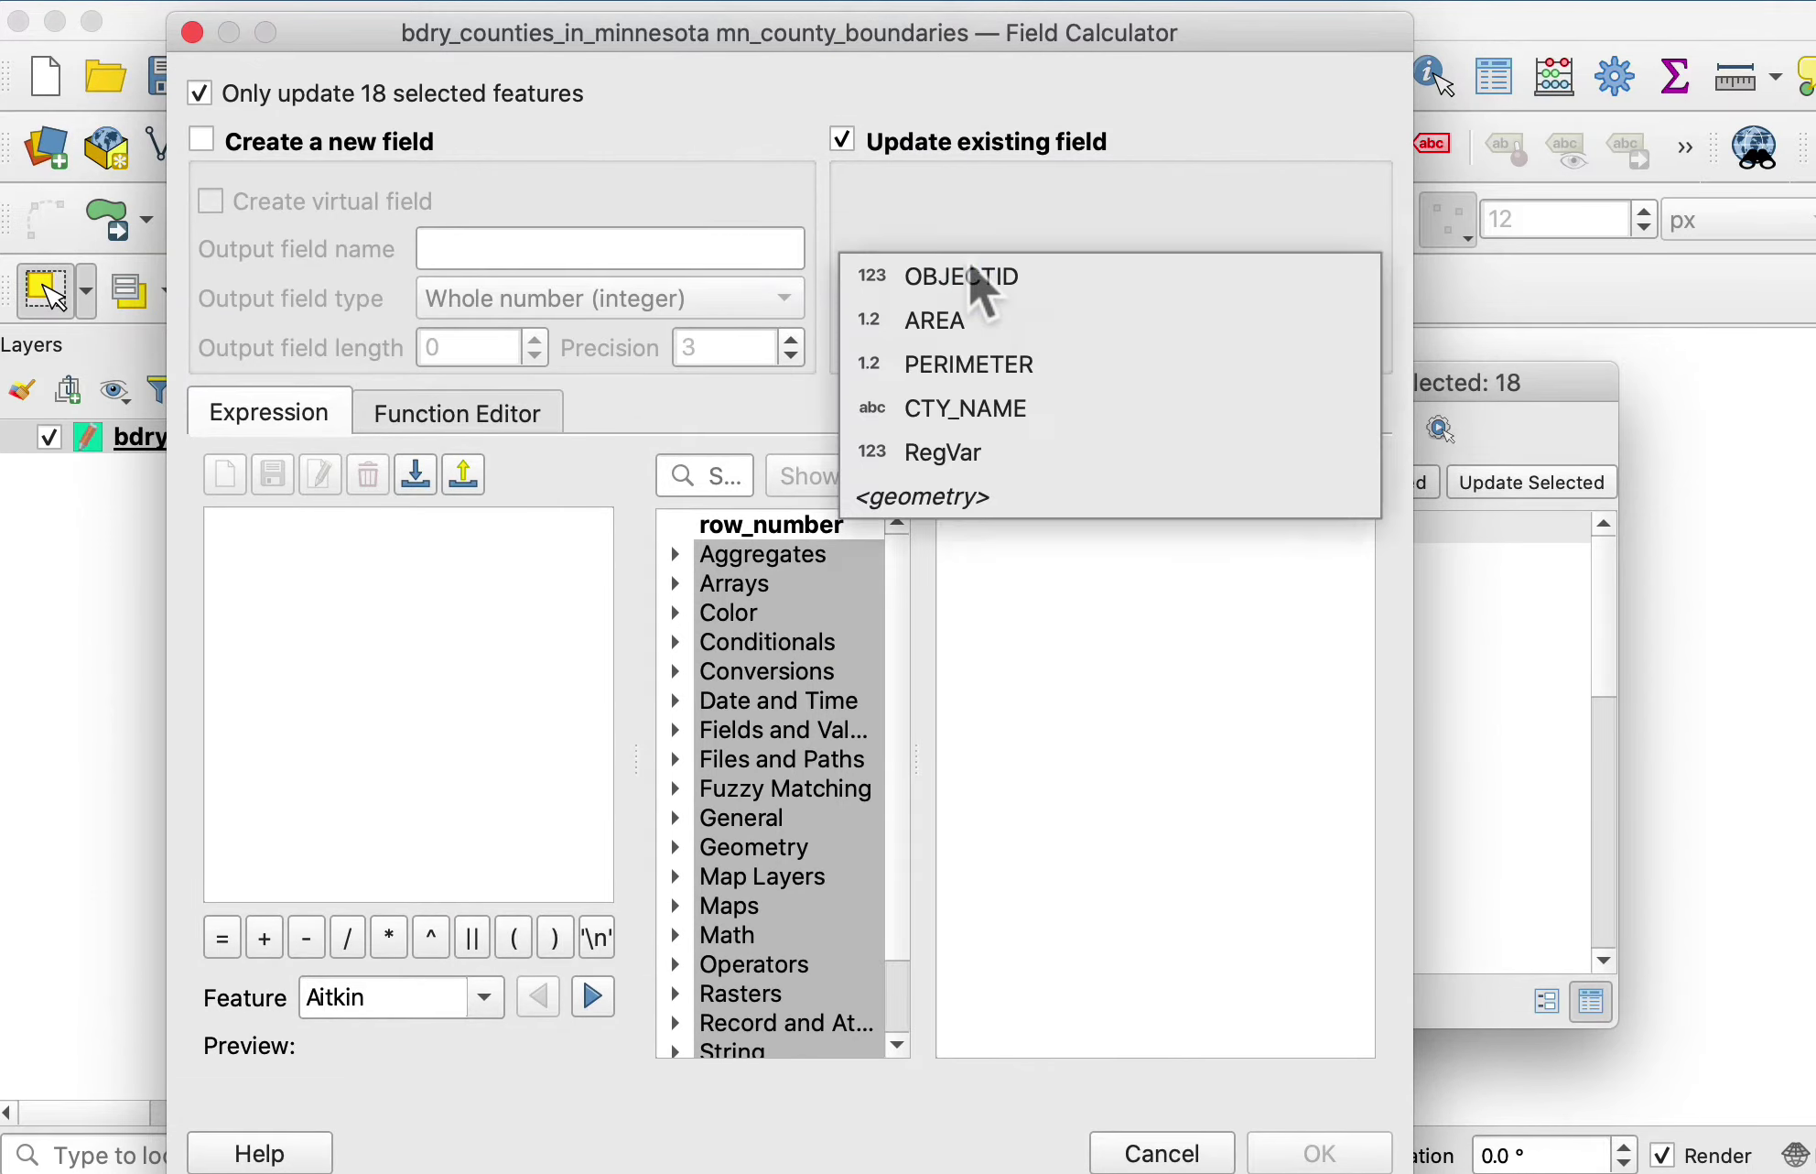
pyautogui.click(1010, 439)
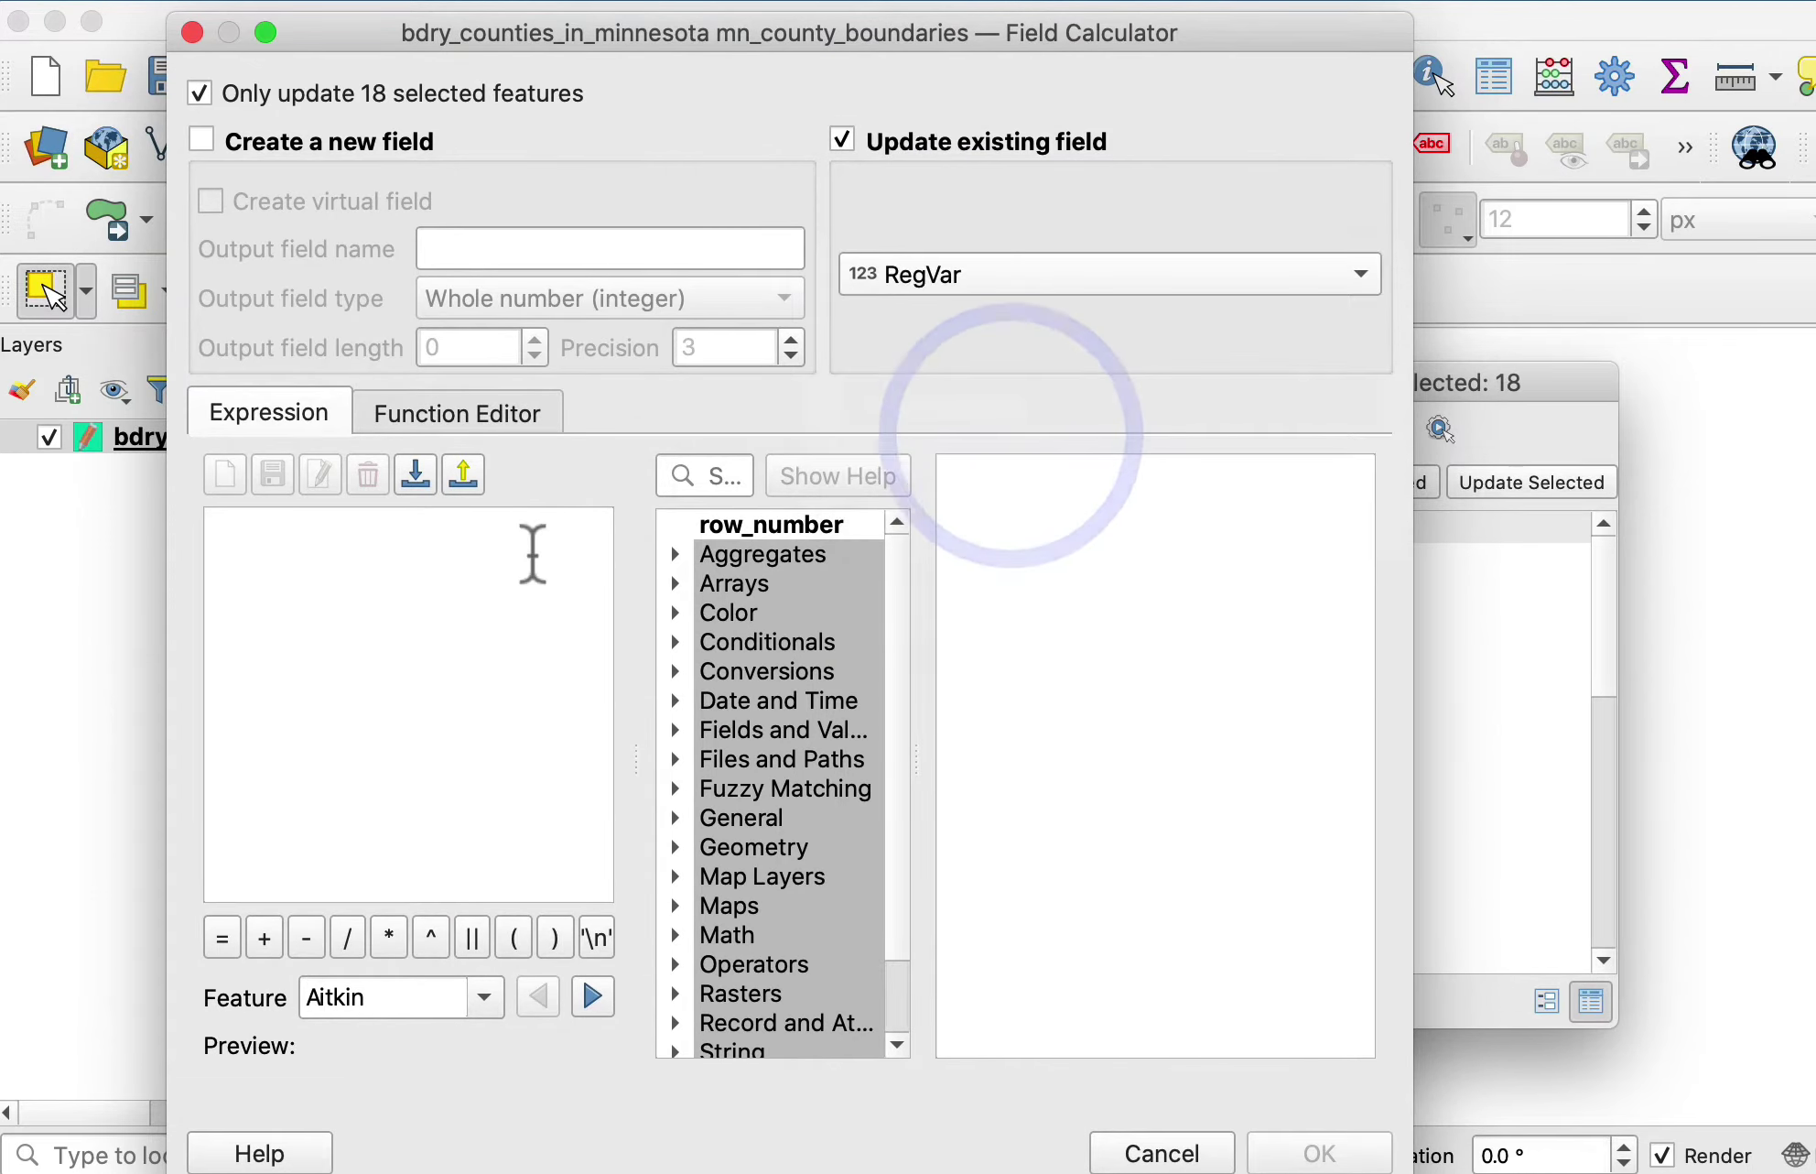
pyautogui.write('2')
pyautogui.click(1320, 1152)
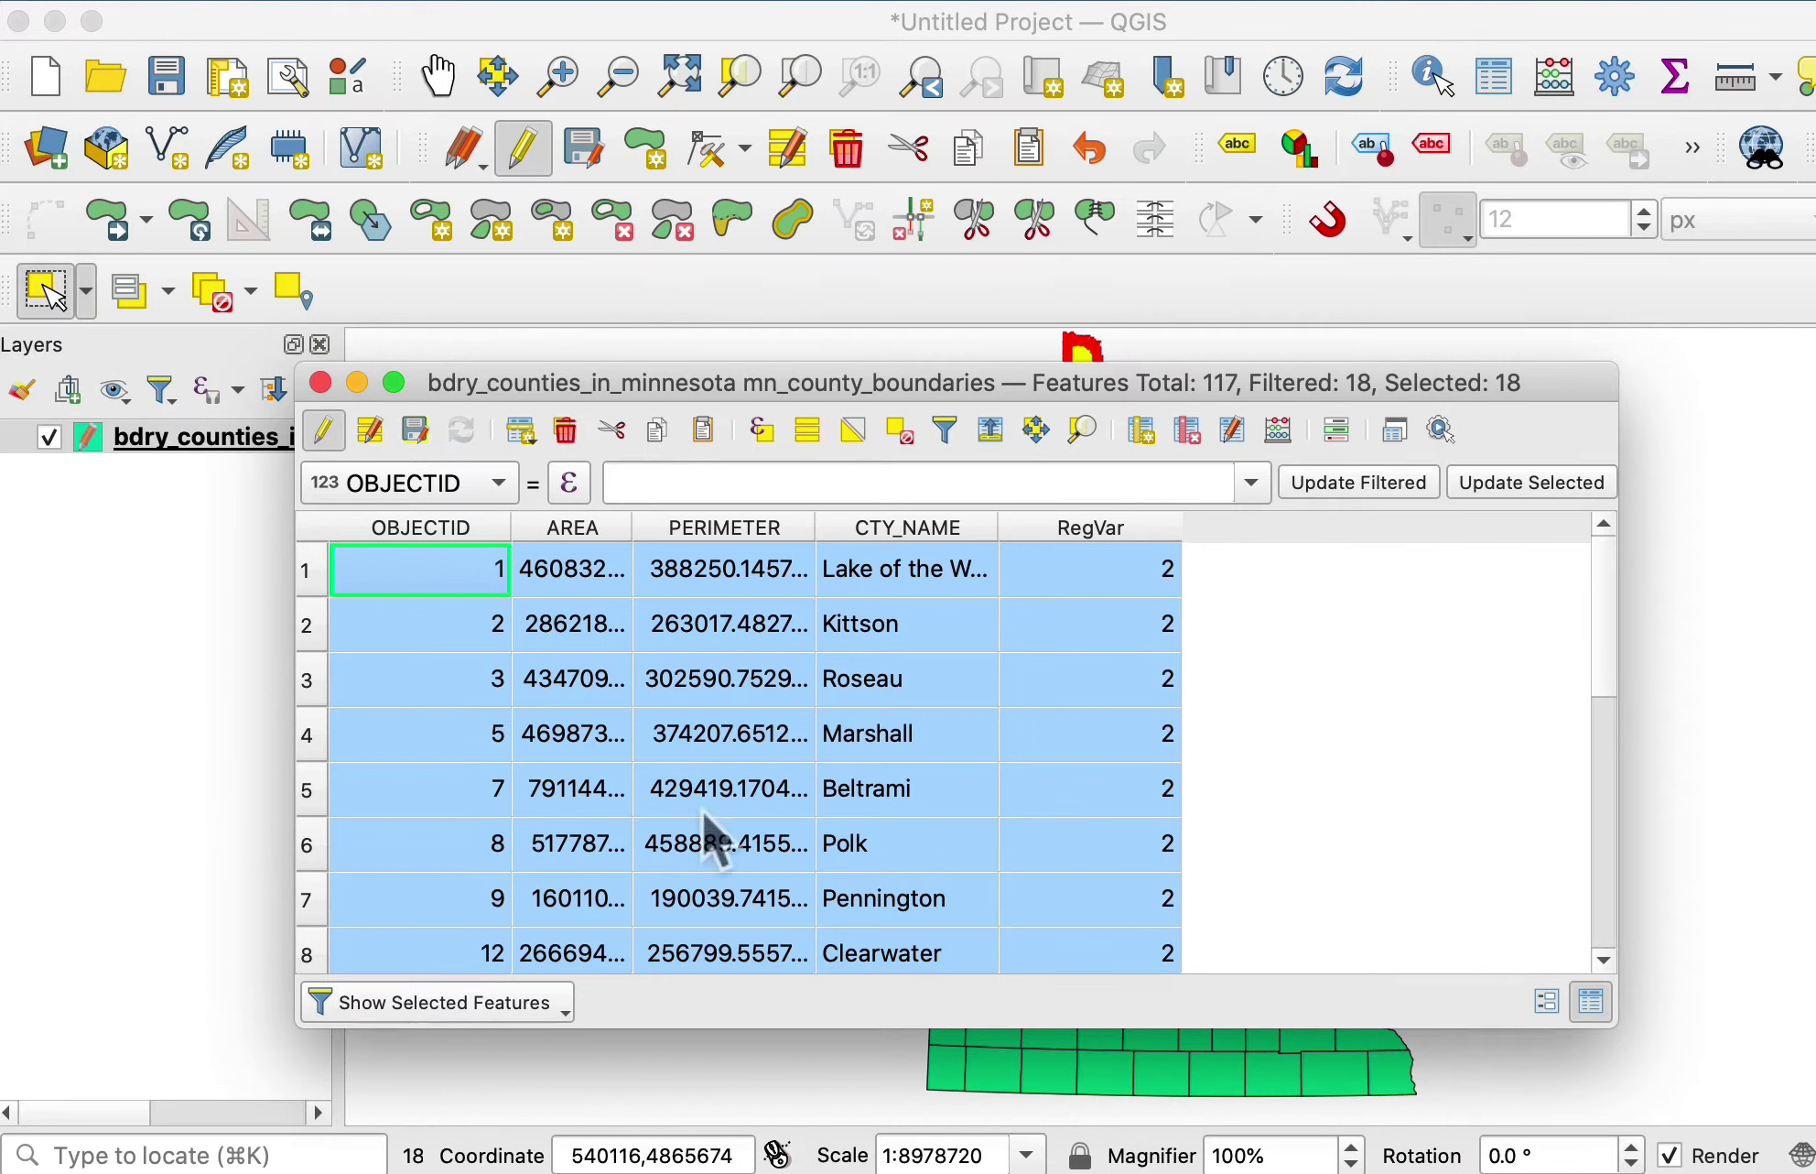
# Show all features in the attribute table and check the RegVar values of both county groups
pyautogui.click(554, 997)
pyautogui.click(563, 1053)
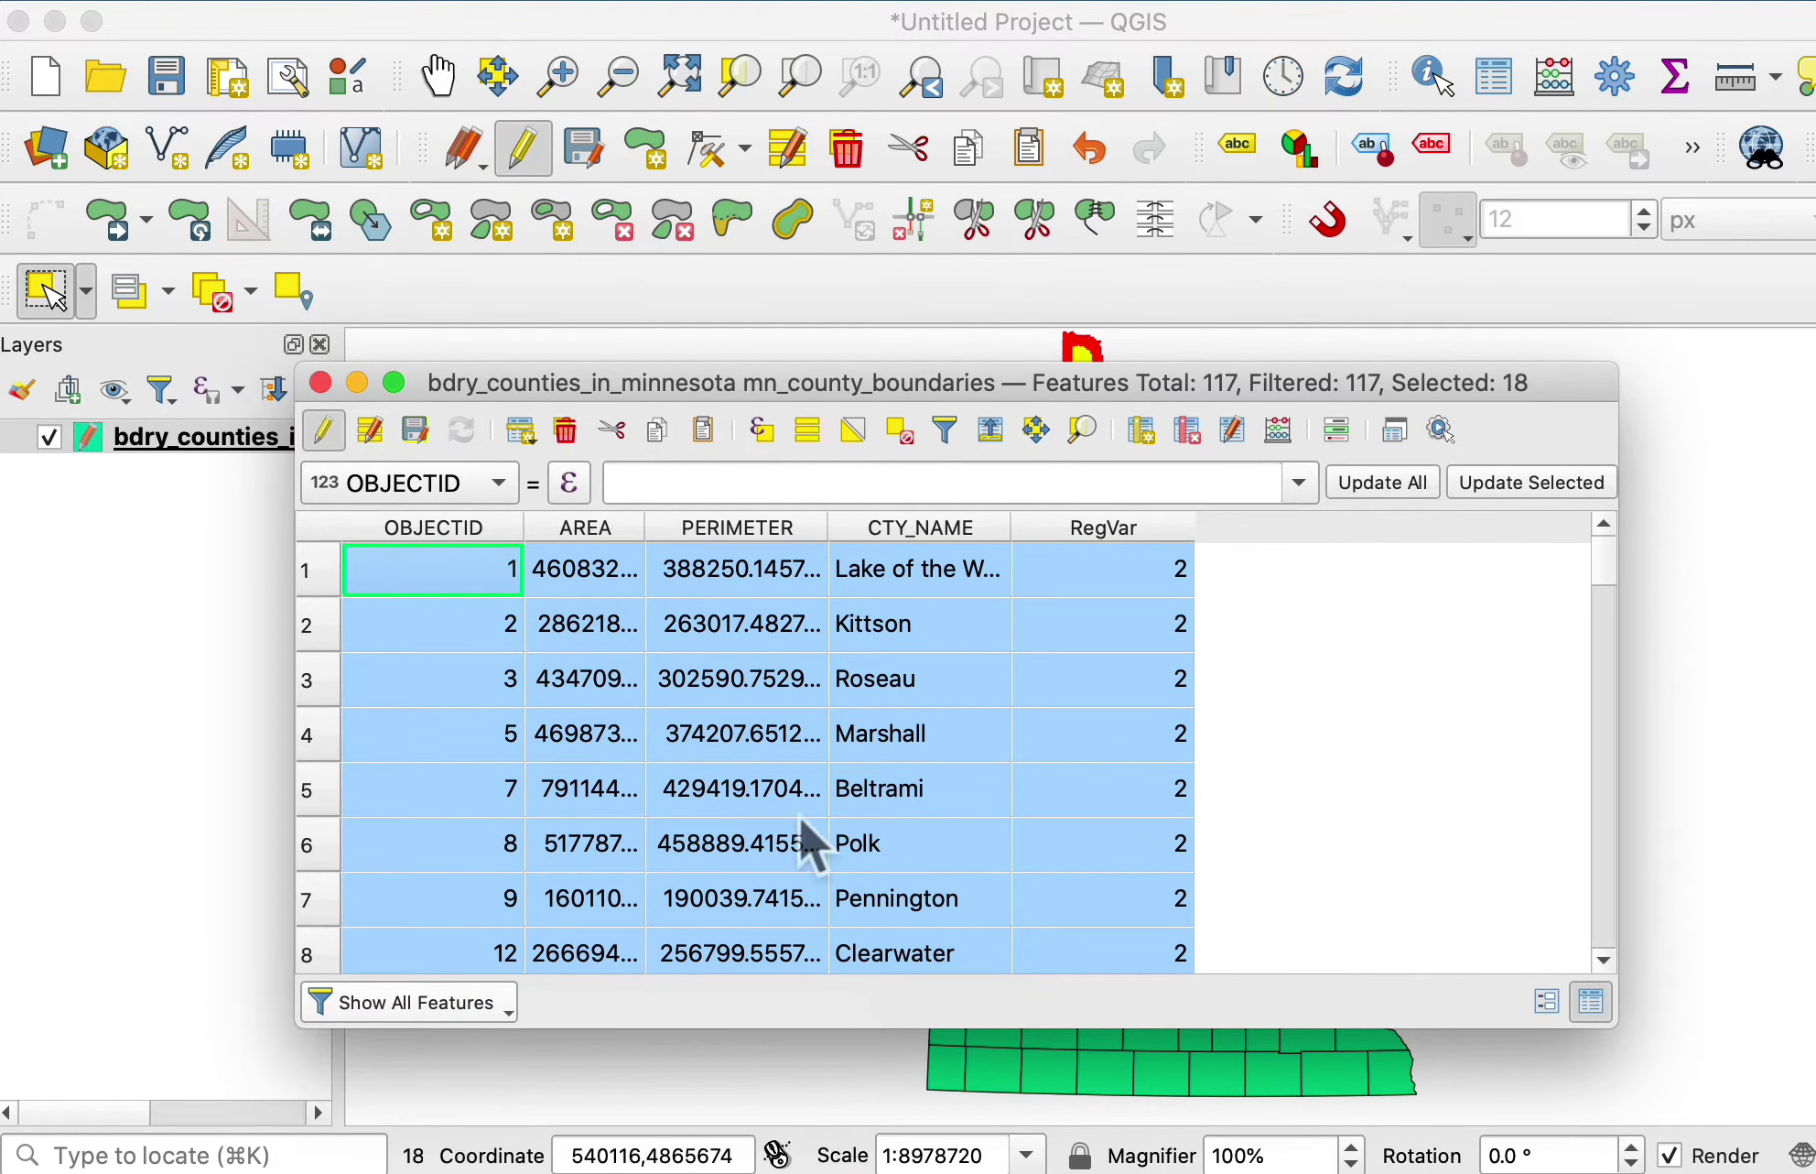
pyautogui.scroll(-11, 682, 733)
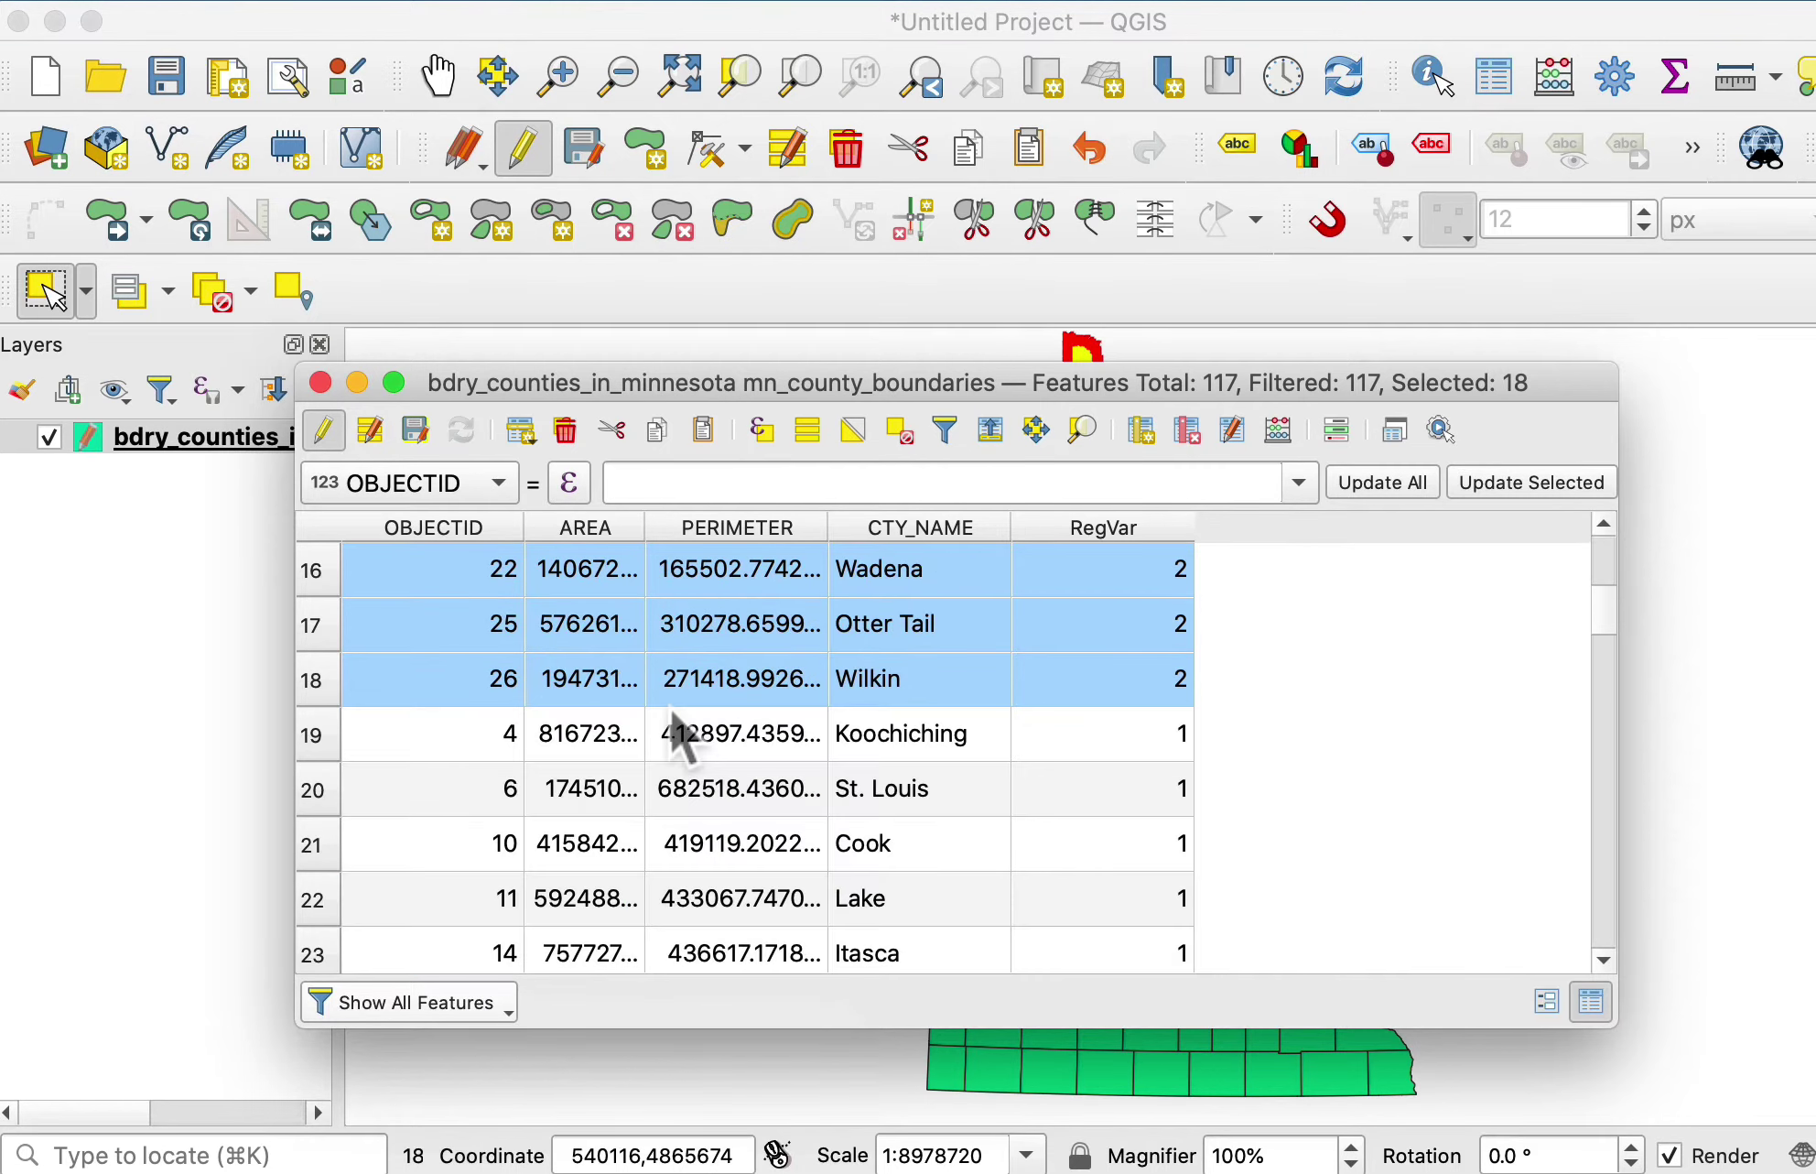
pyautogui.scroll(6, 677, 723)
pyautogui.scroll(5, 737, 618)
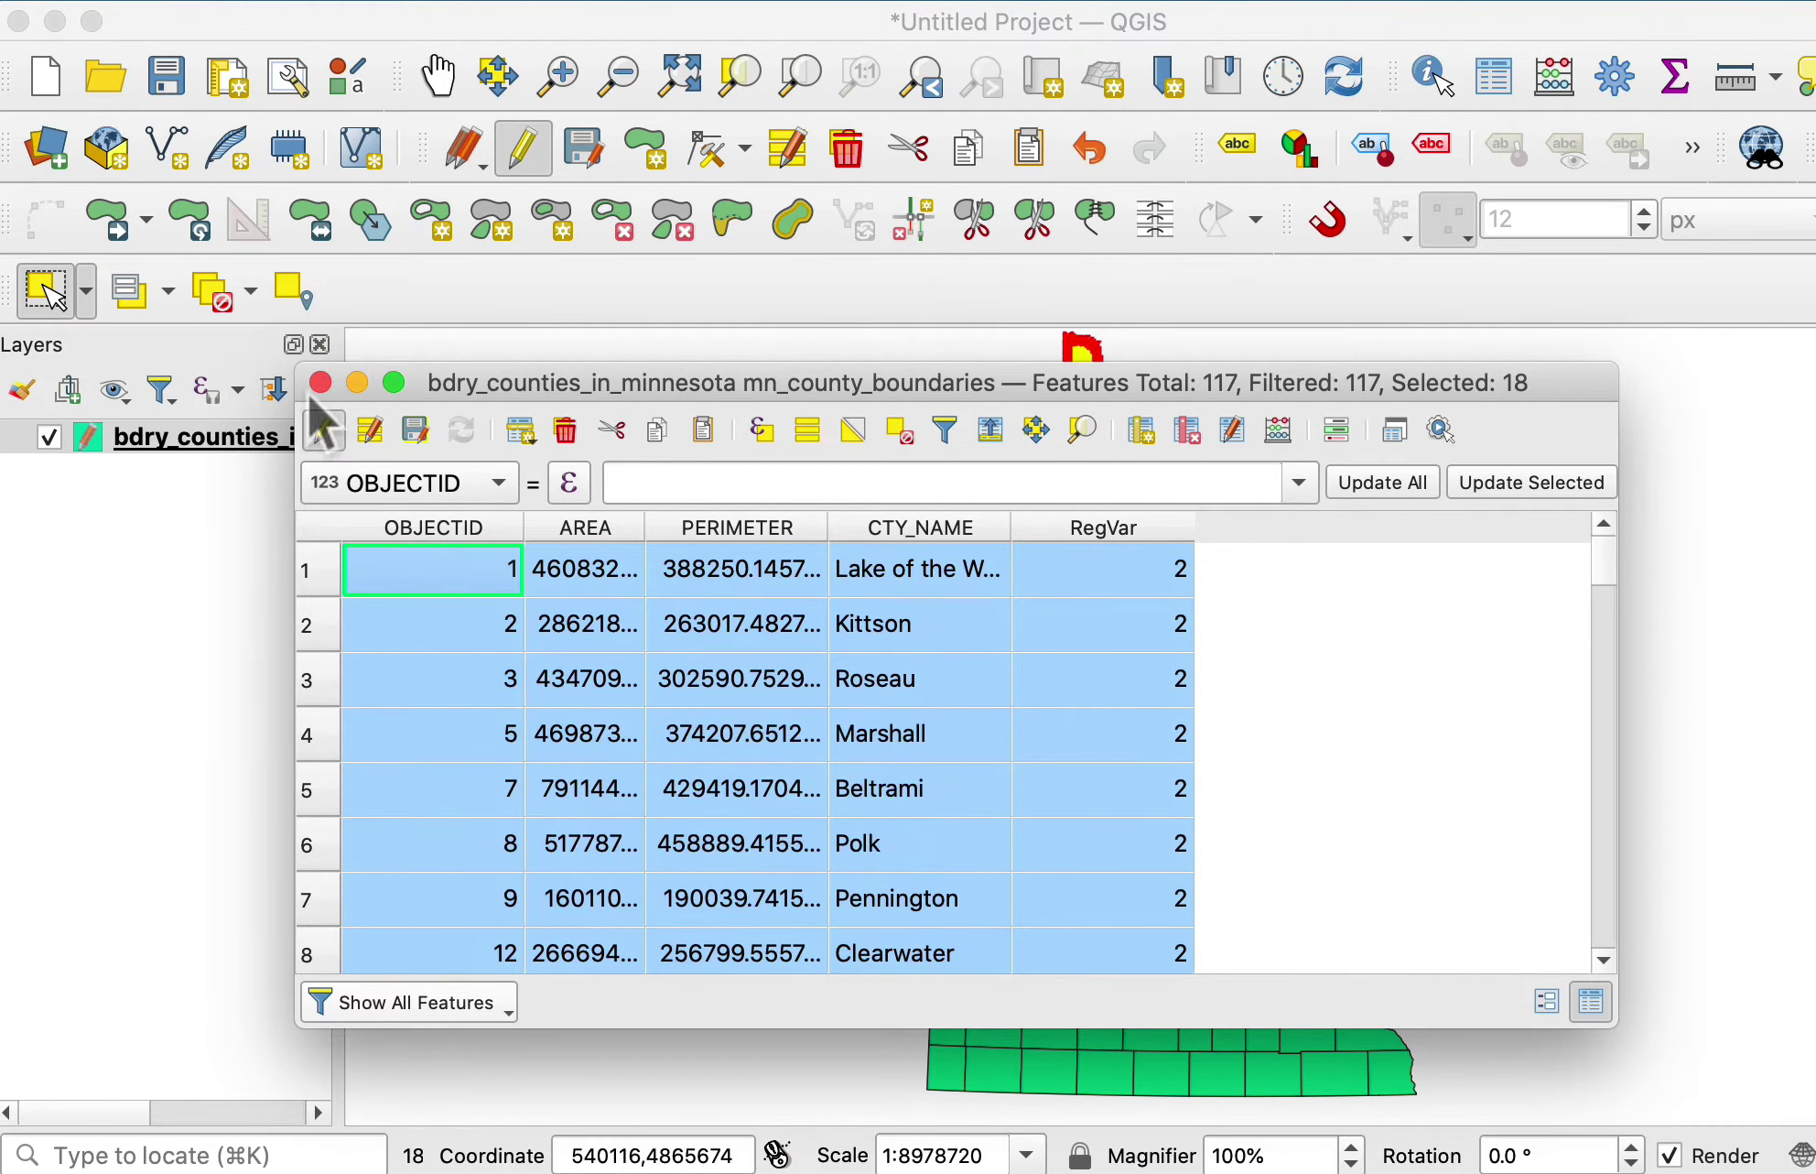
# Select the band of central counties across the state on the map, adding the four missed counties at its eastern end
pyautogui.moveTo(707, 382); pyautogui.dragTo(712, 591)
pyautogui.click(708, 21)
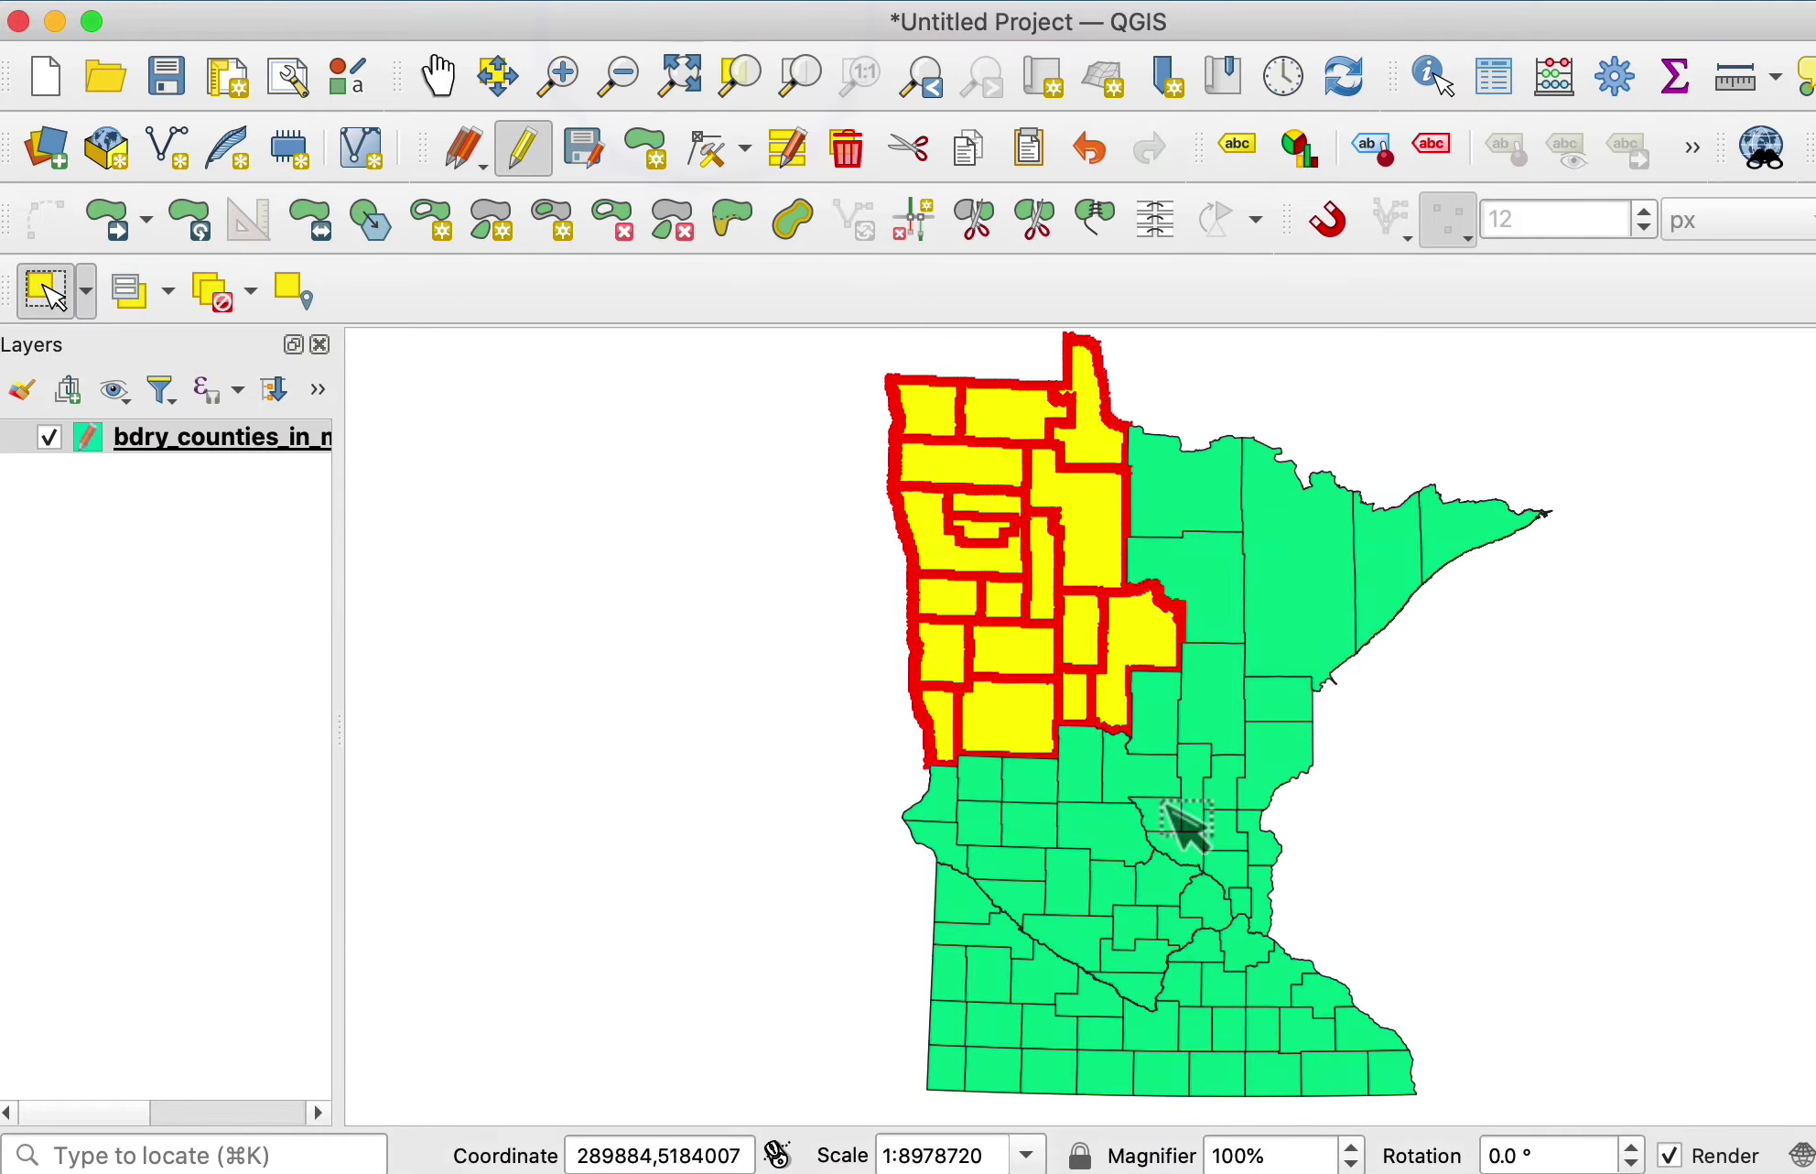
pyautogui.moveTo(930, 827); pyautogui.dragTo(1220, 884)
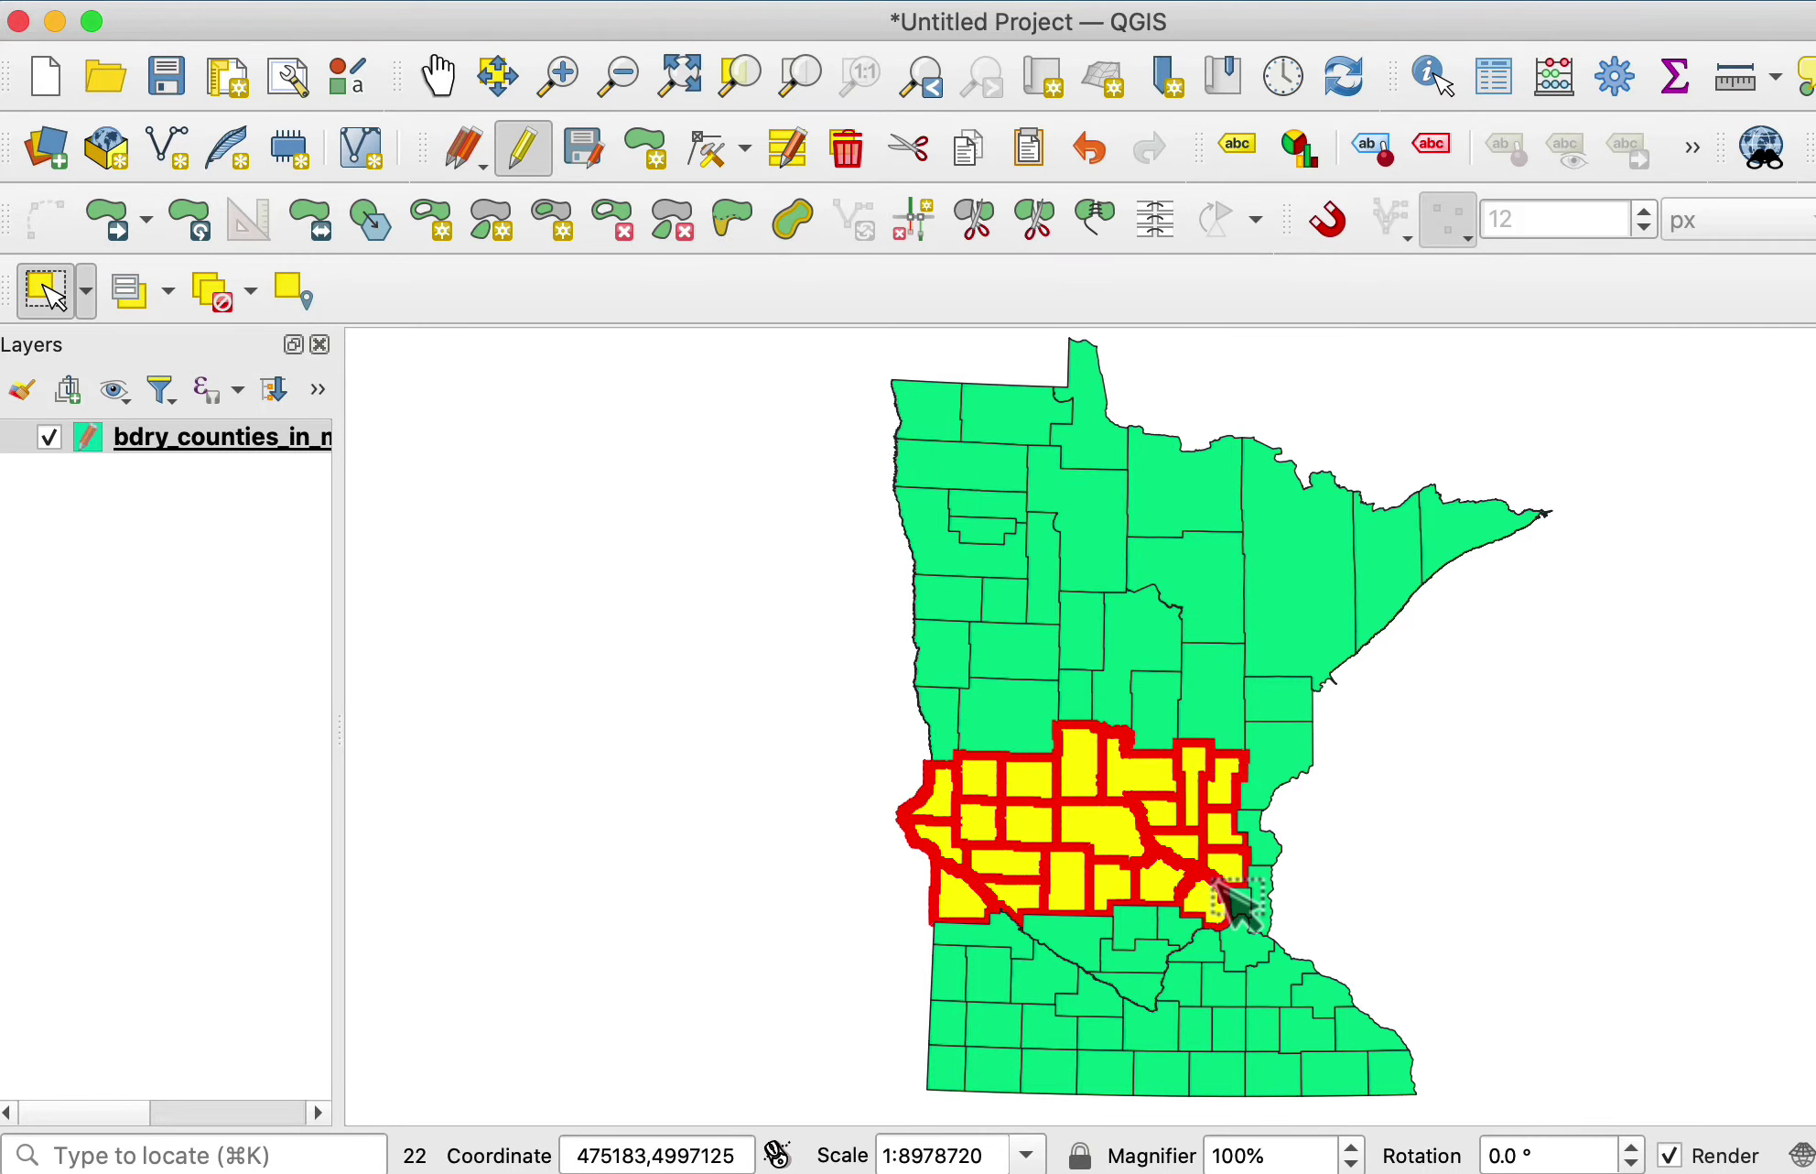
pyautogui.keyDown('shift'); pyautogui.click(1275, 778); pyautogui.keyUp('shift')
pyautogui.keyDown('shift'); pyautogui.click(1259, 842); pyautogui.keyUp('shift')
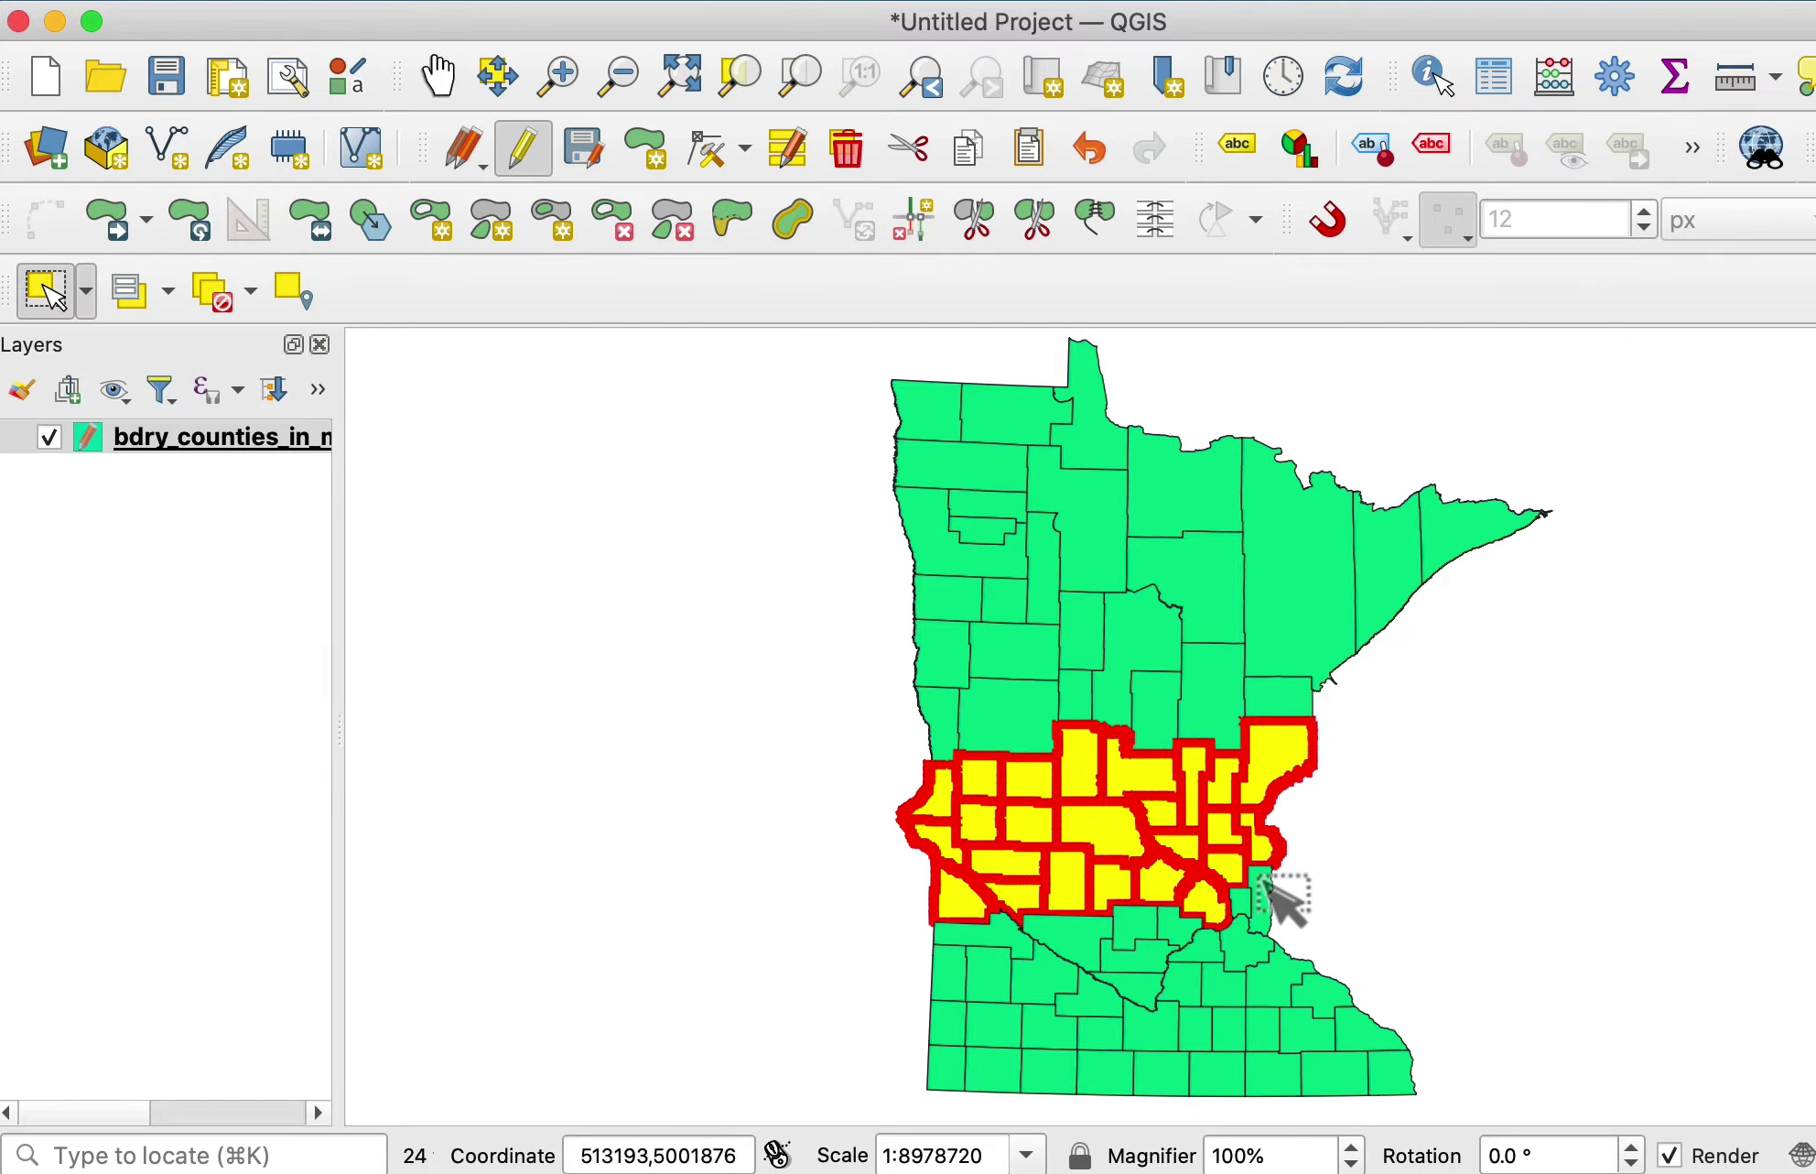
pyautogui.keyDown('shift'); pyautogui.click(1269, 883); pyautogui.keyUp('shift')
pyautogui.keyDown('shift'); pyautogui.click(1240, 897); pyautogui.keyUp('shift')
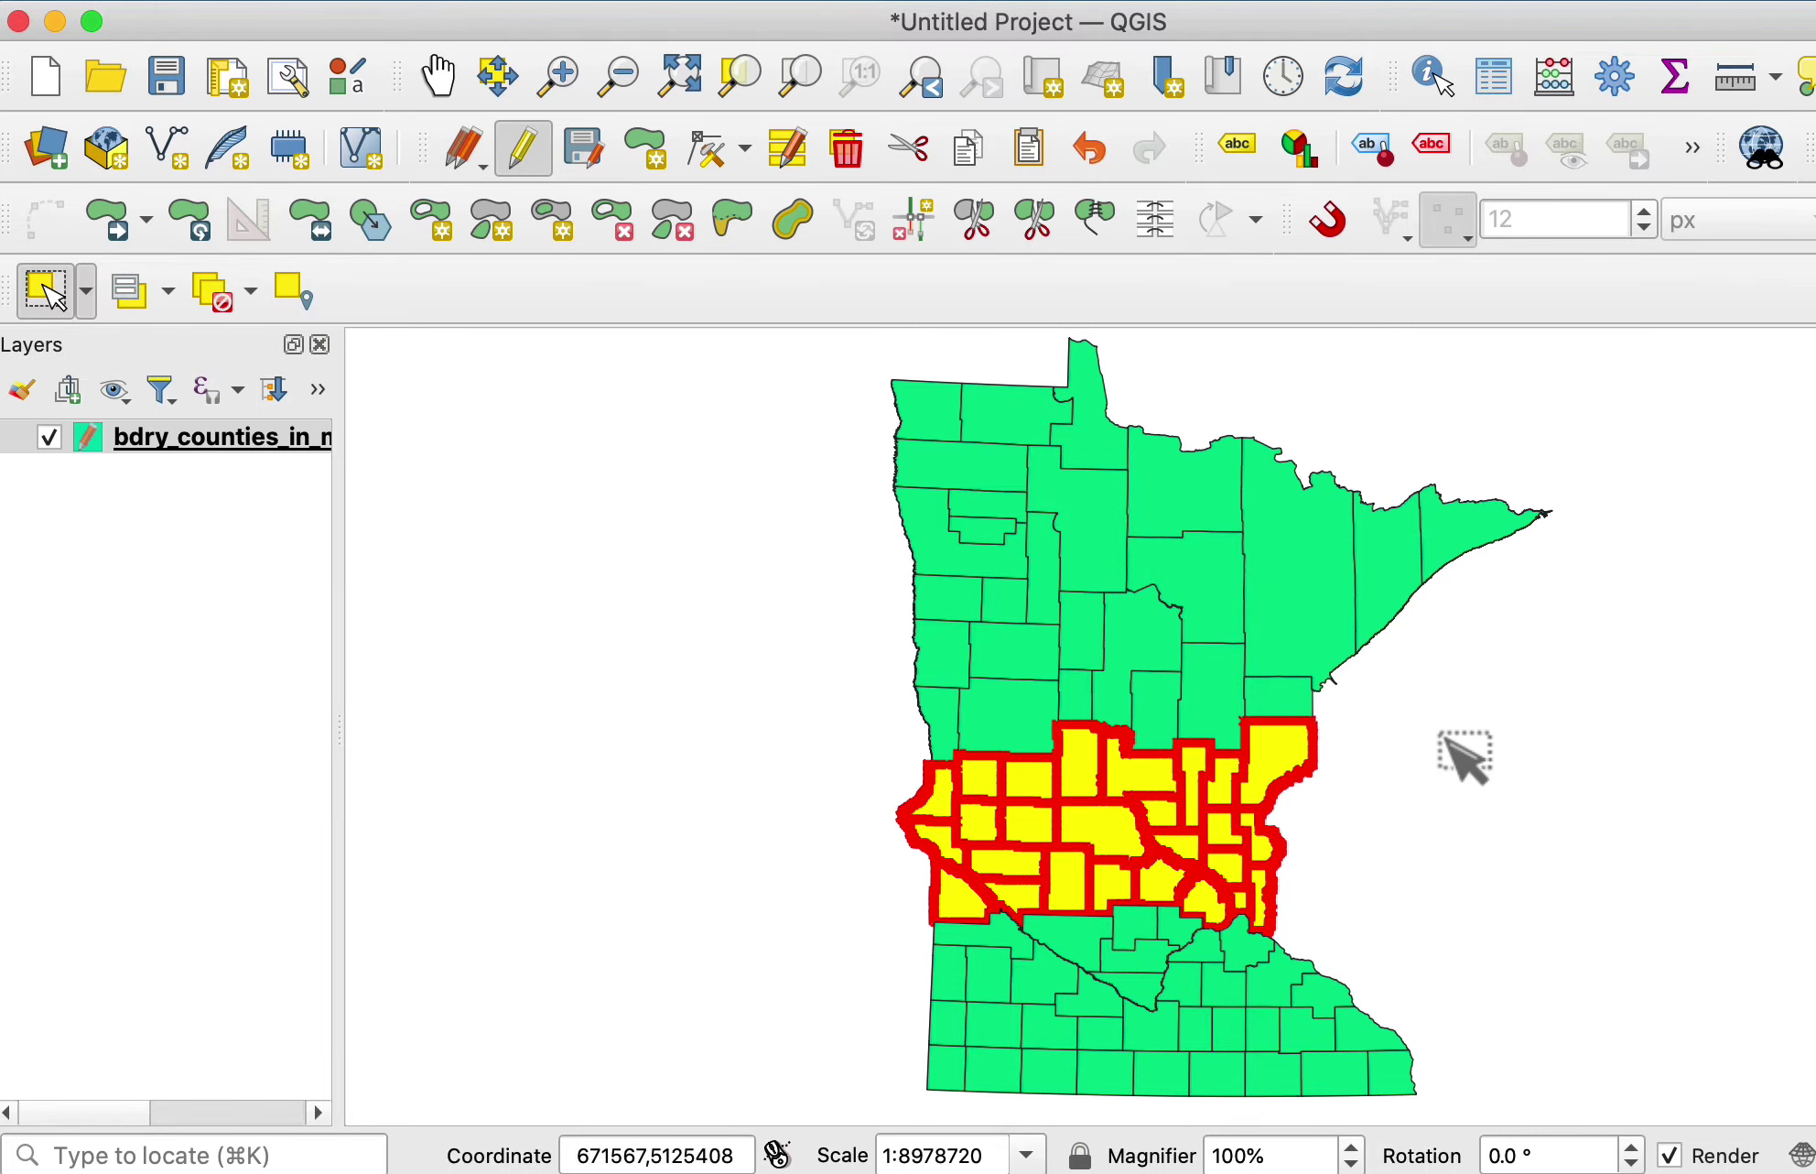
# Bring back the attribute table and limit it to the selected central counties
pyautogui.press('F6')
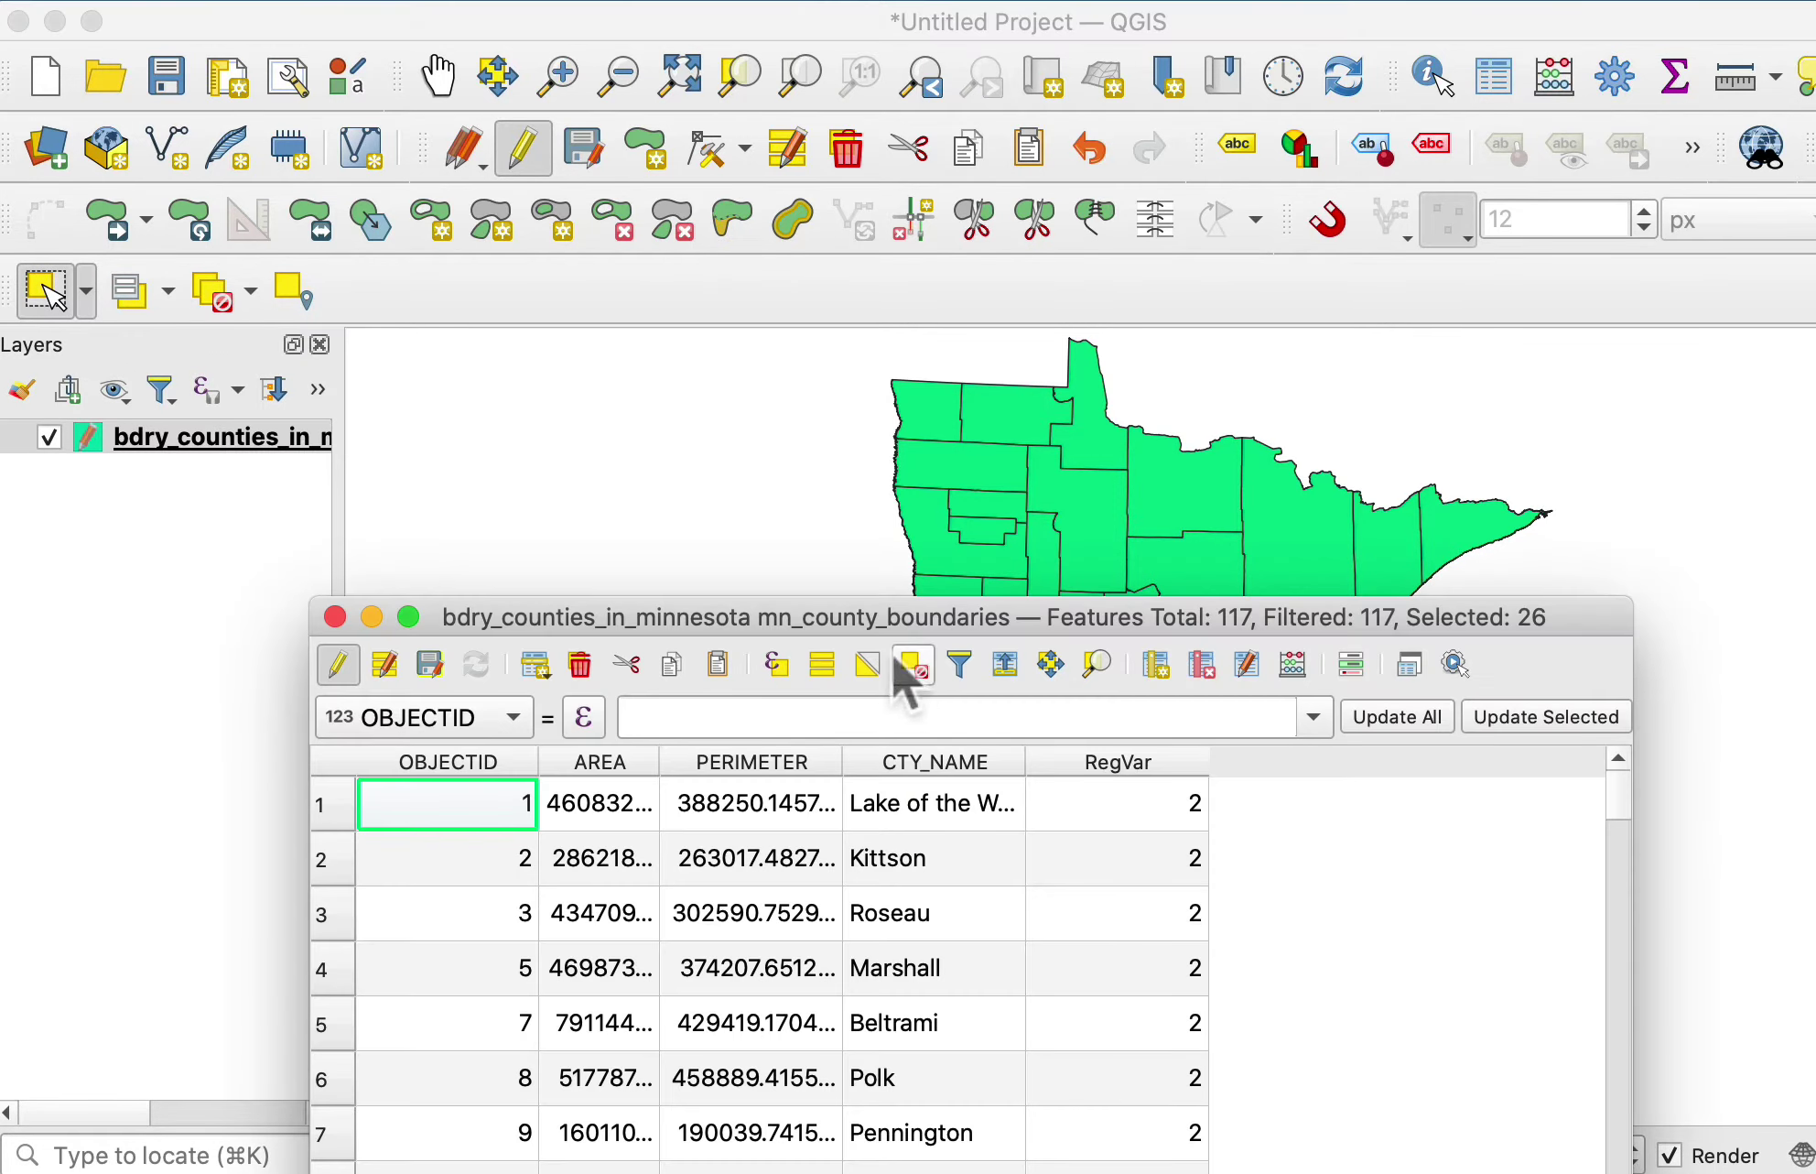
pyautogui.moveTo(874, 614); pyautogui.dragTo(864, 444)
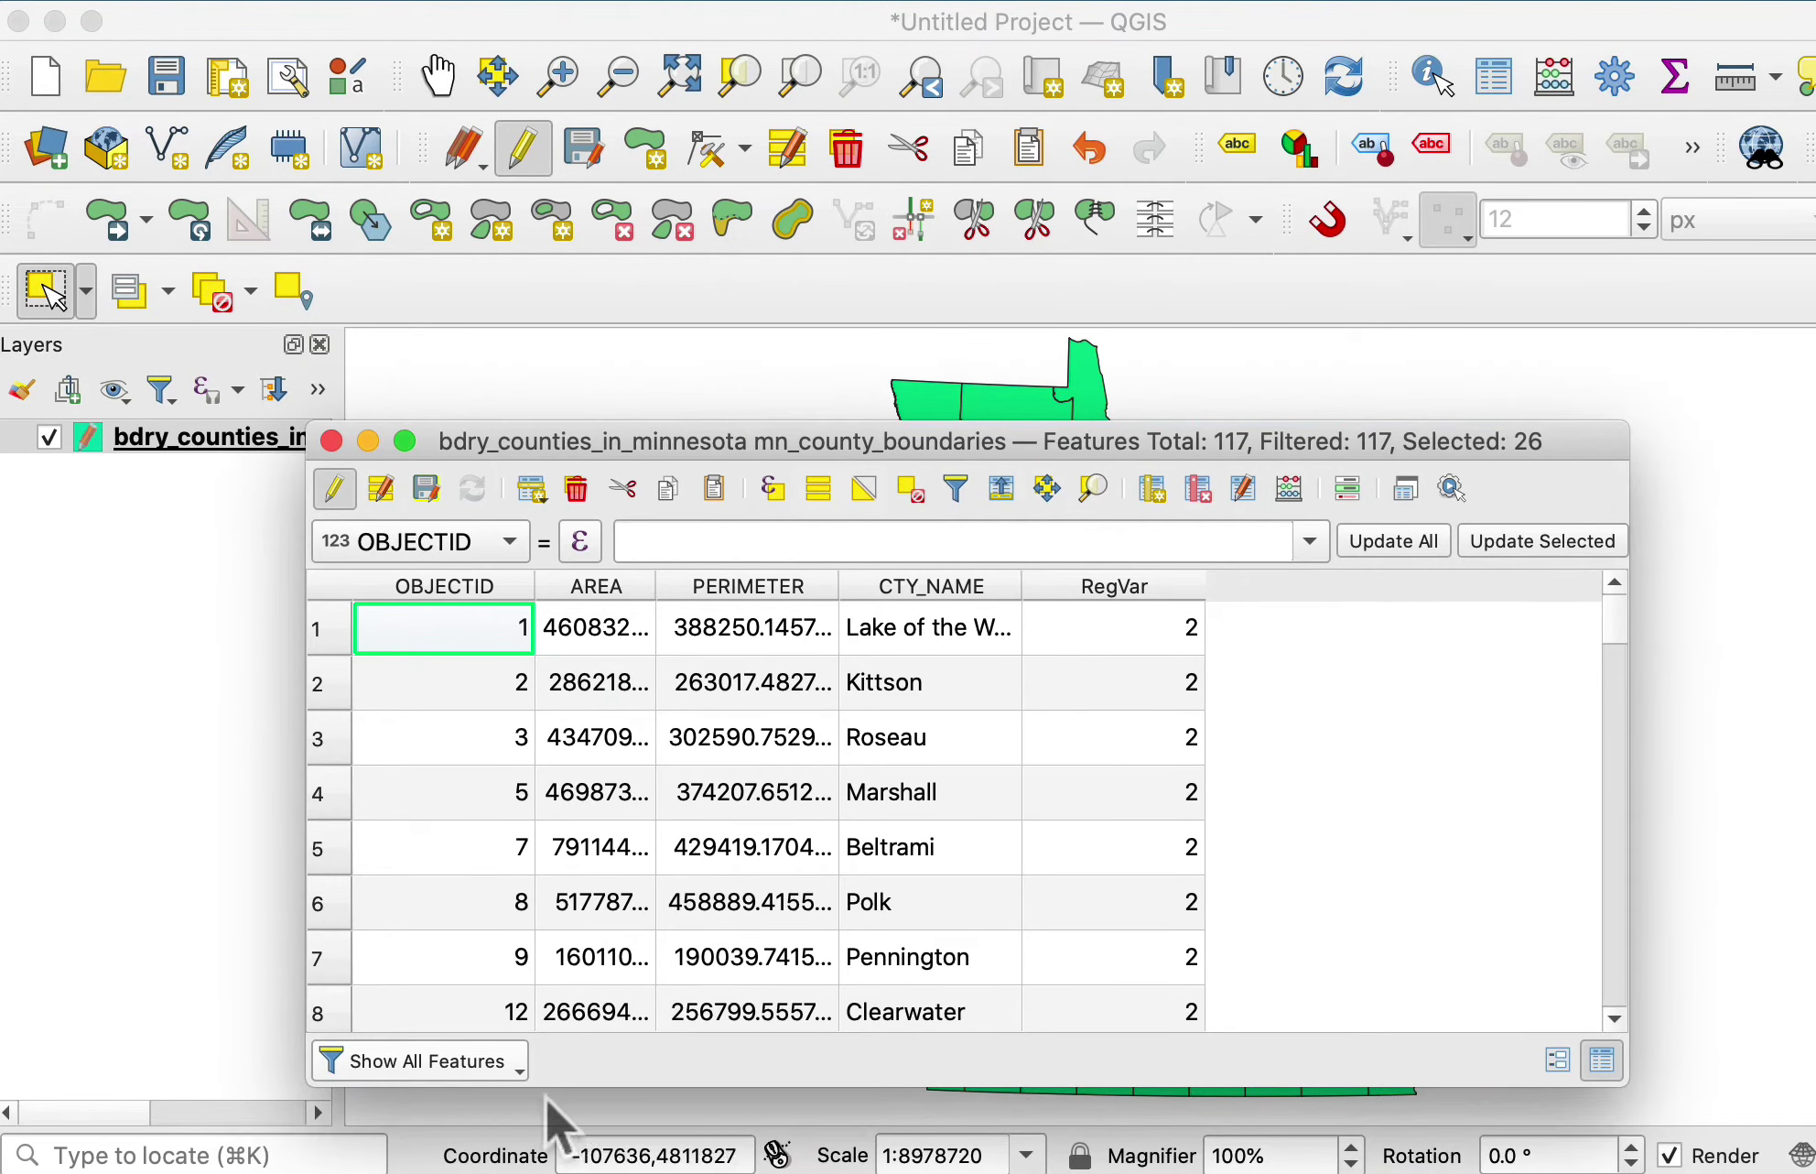
pyautogui.click(507, 1062)
pyautogui.click(517, 1150)
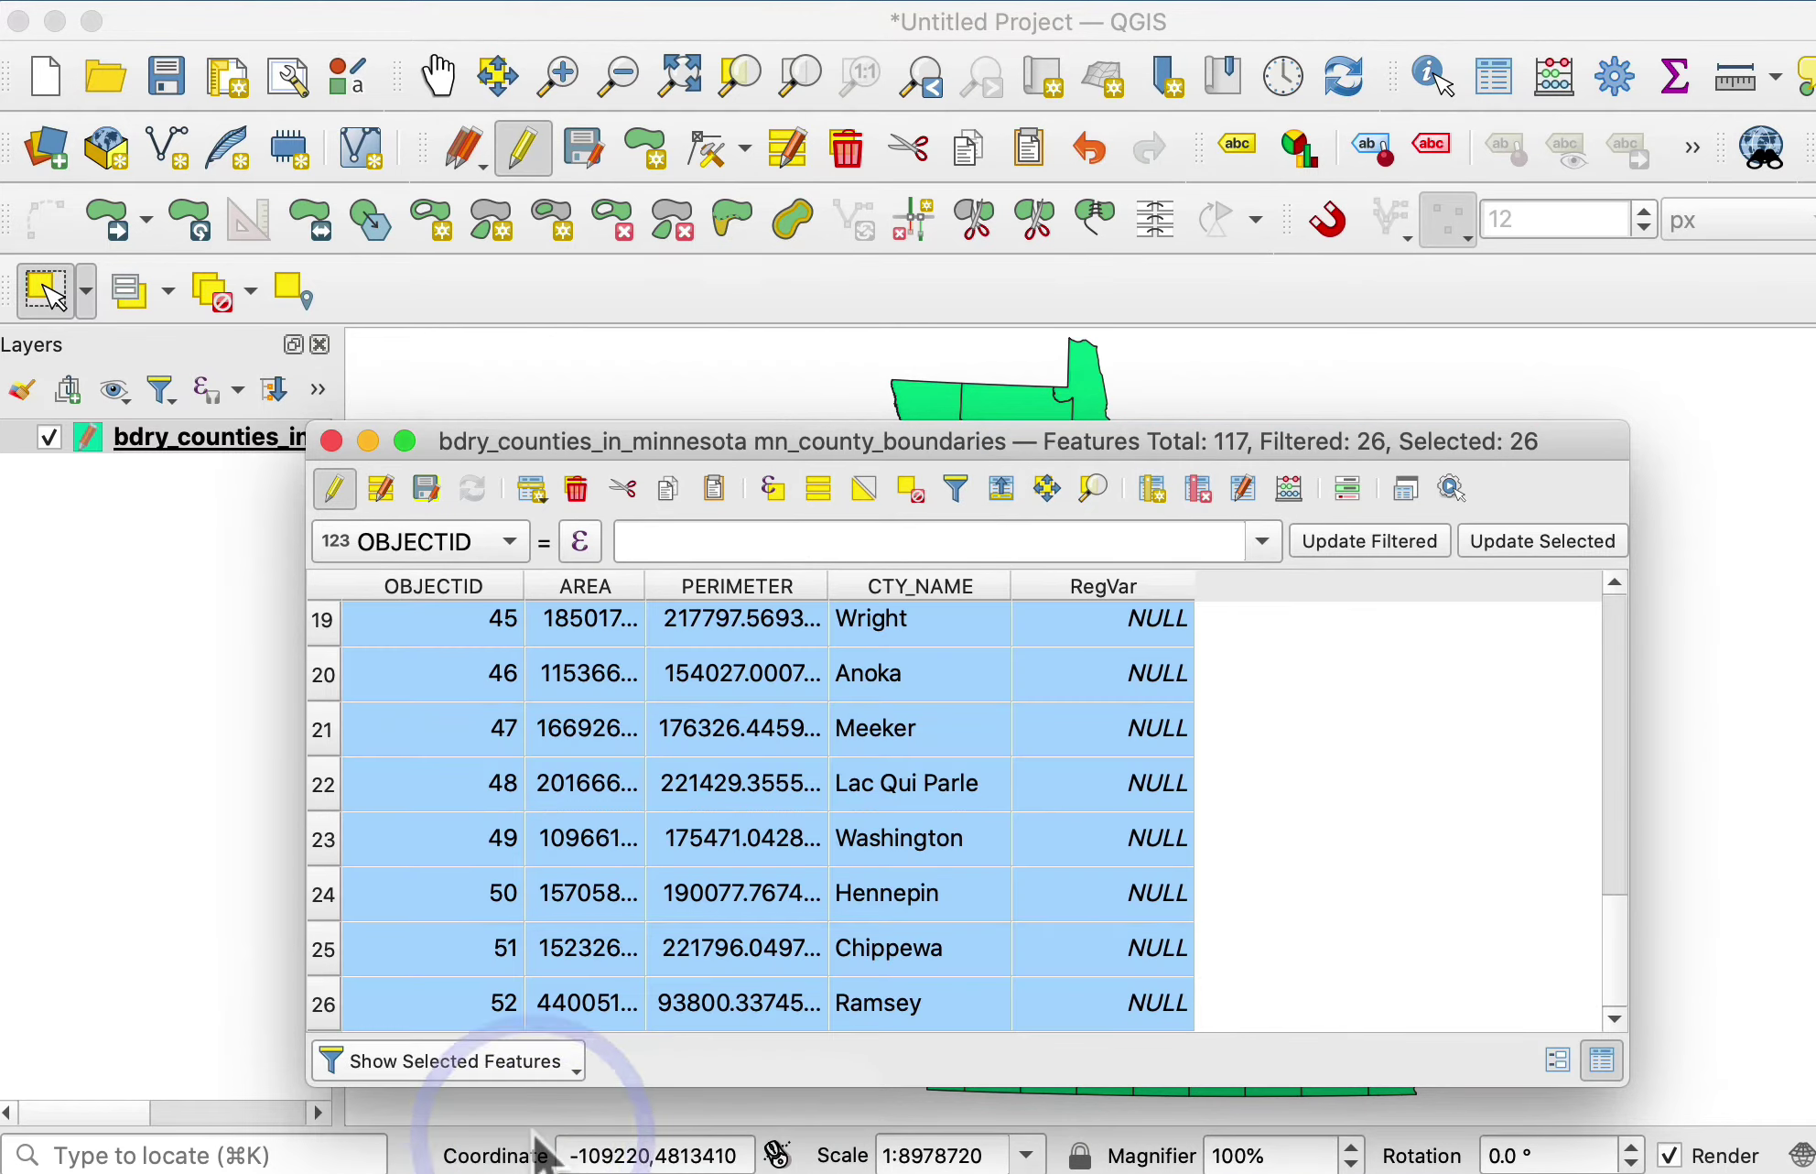
# Update the existing RegVar field to 3 for the selected central counties with the Field Calculator, and leave the attribute table
pyautogui.click(1289, 489)
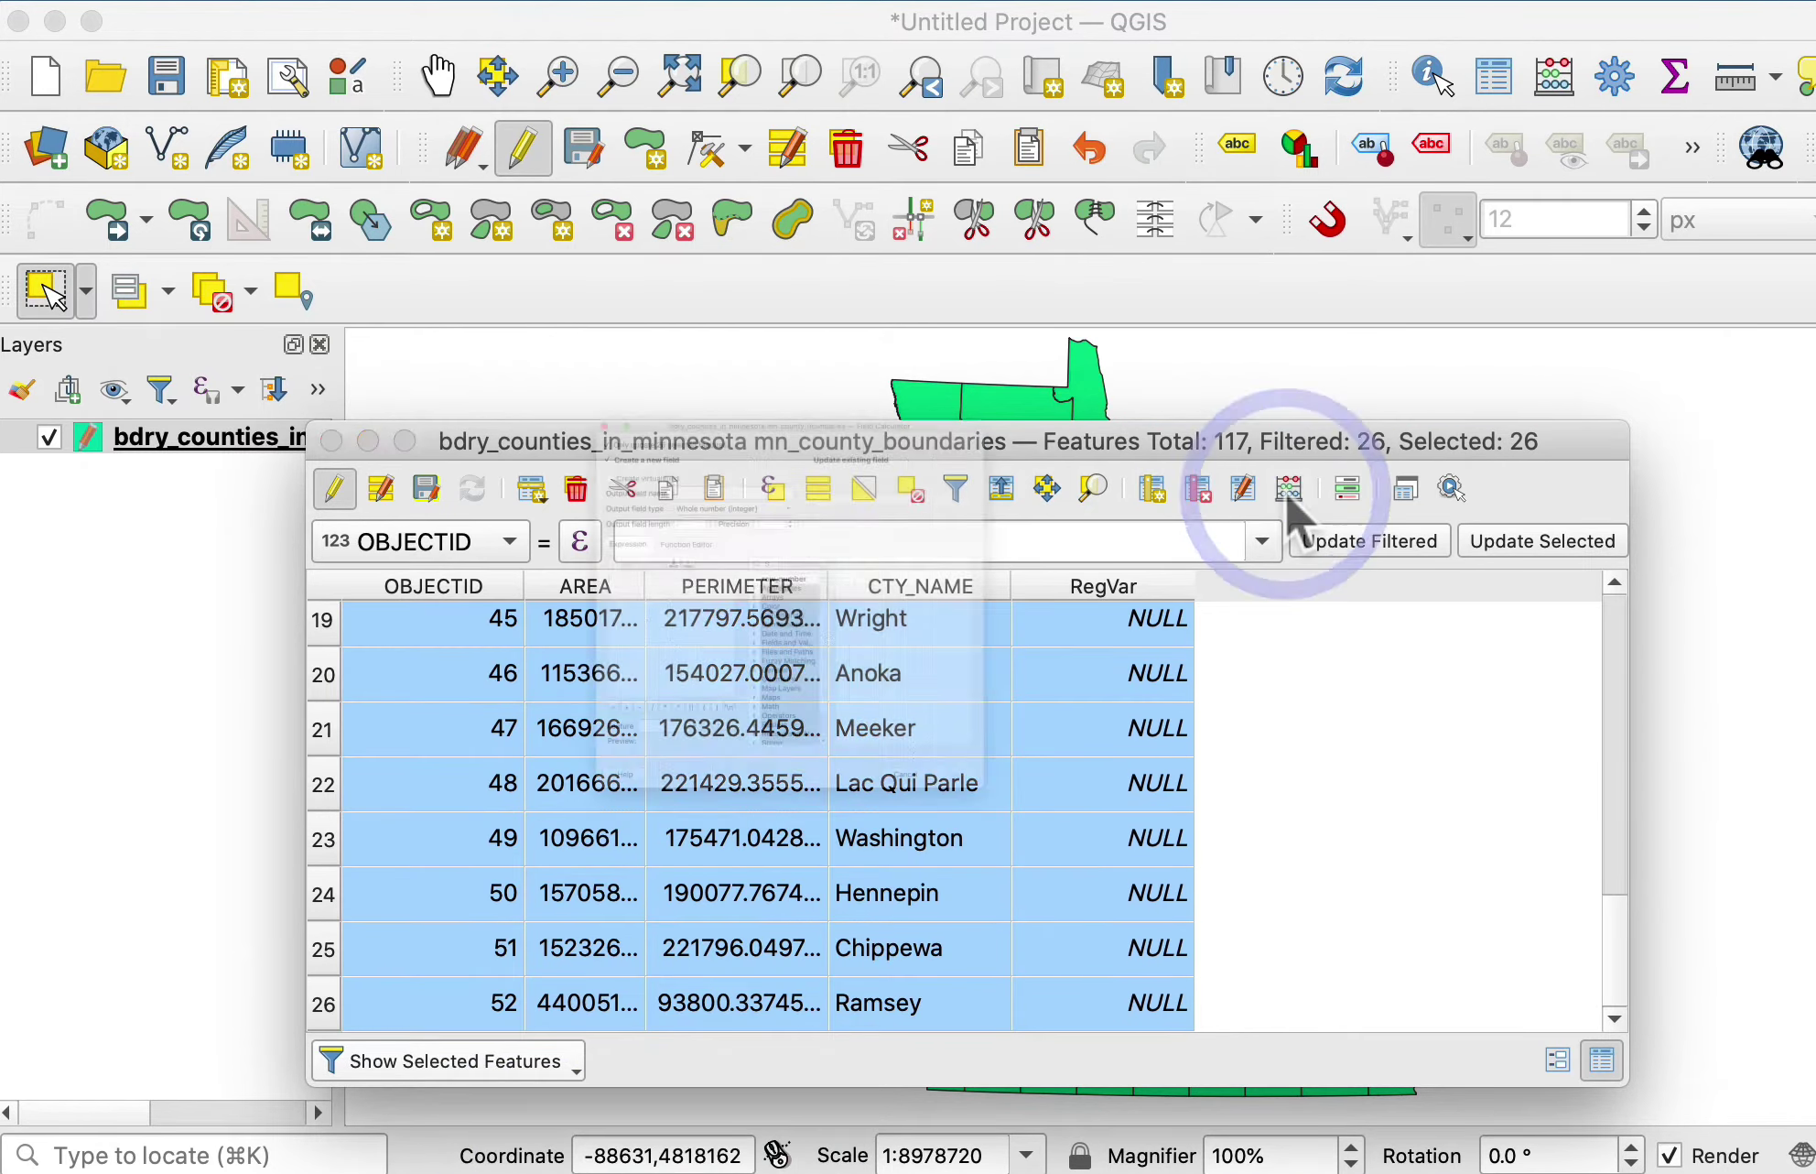
pyautogui.click(841, 139)
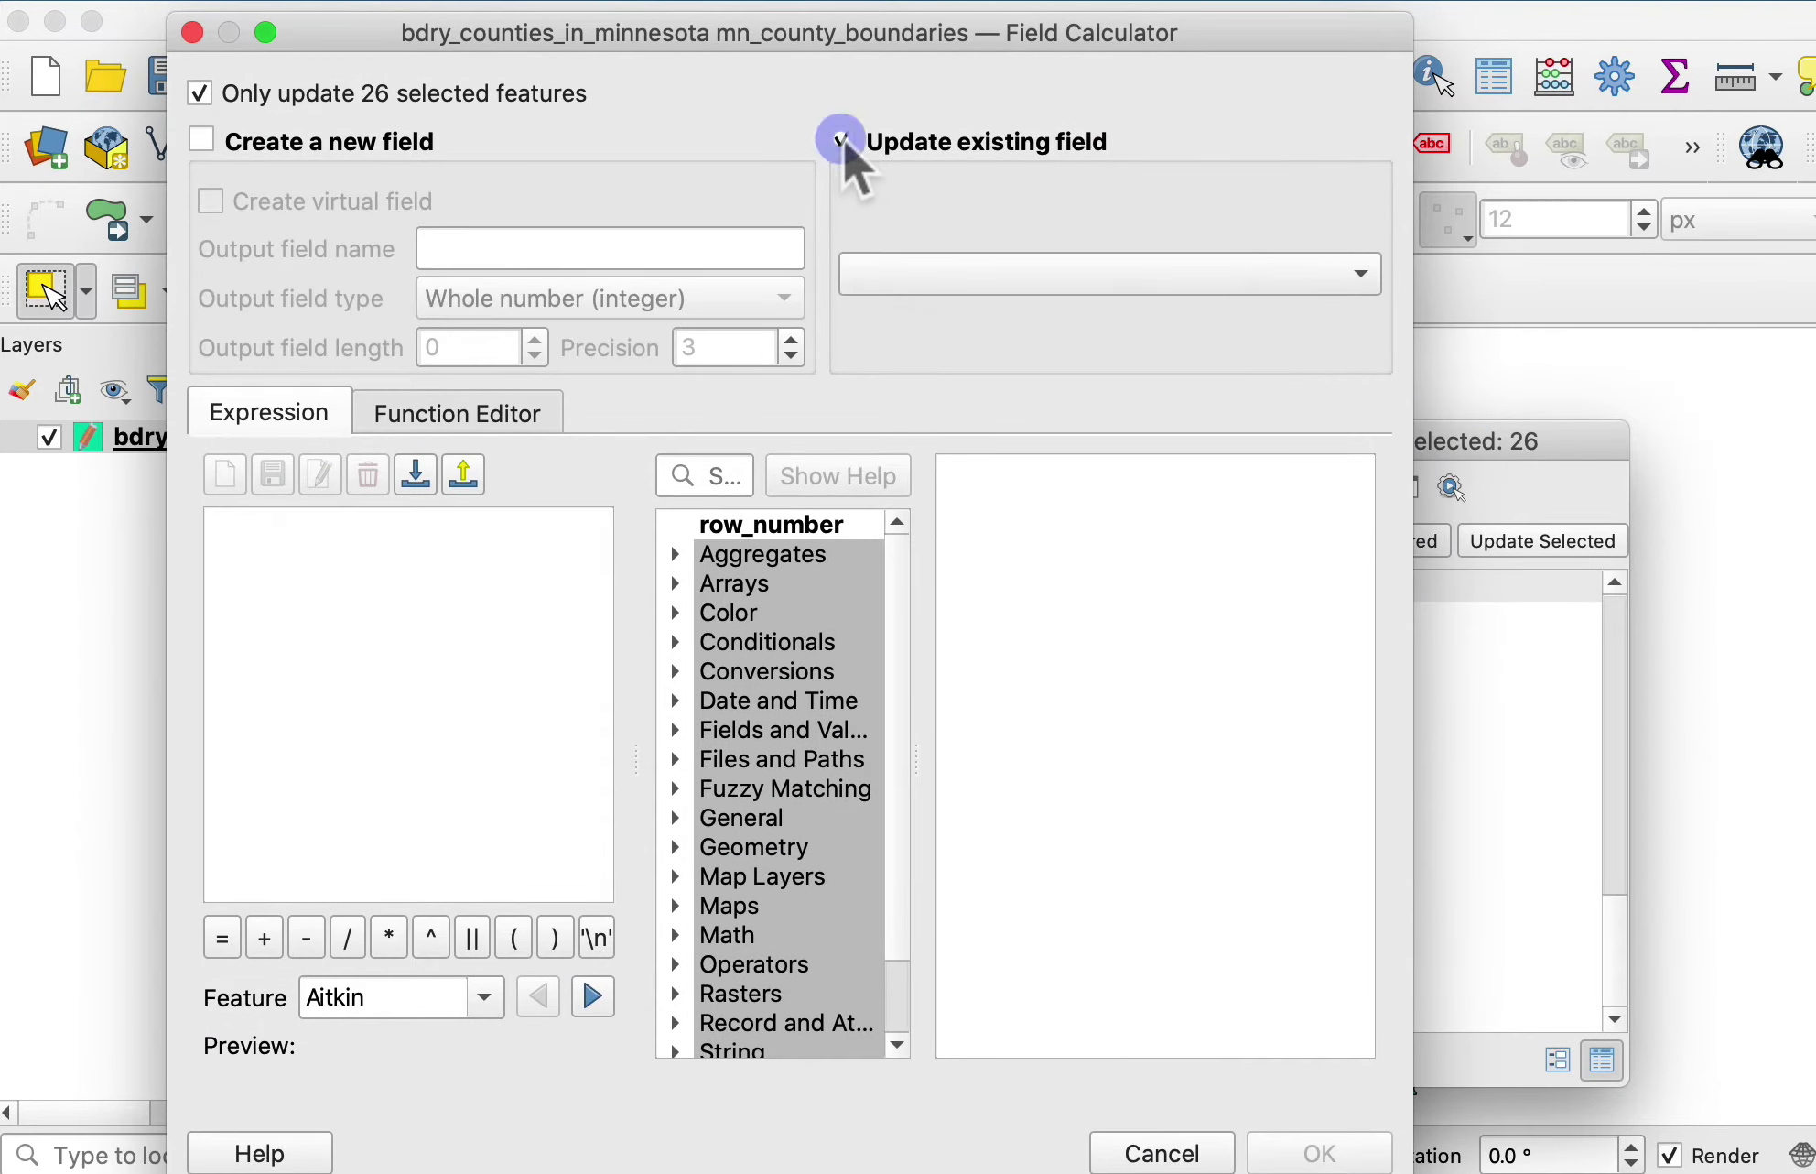
pyautogui.click(1224, 276)
pyautogui.click(1037, 449)
pyautogui.click(392, 558)
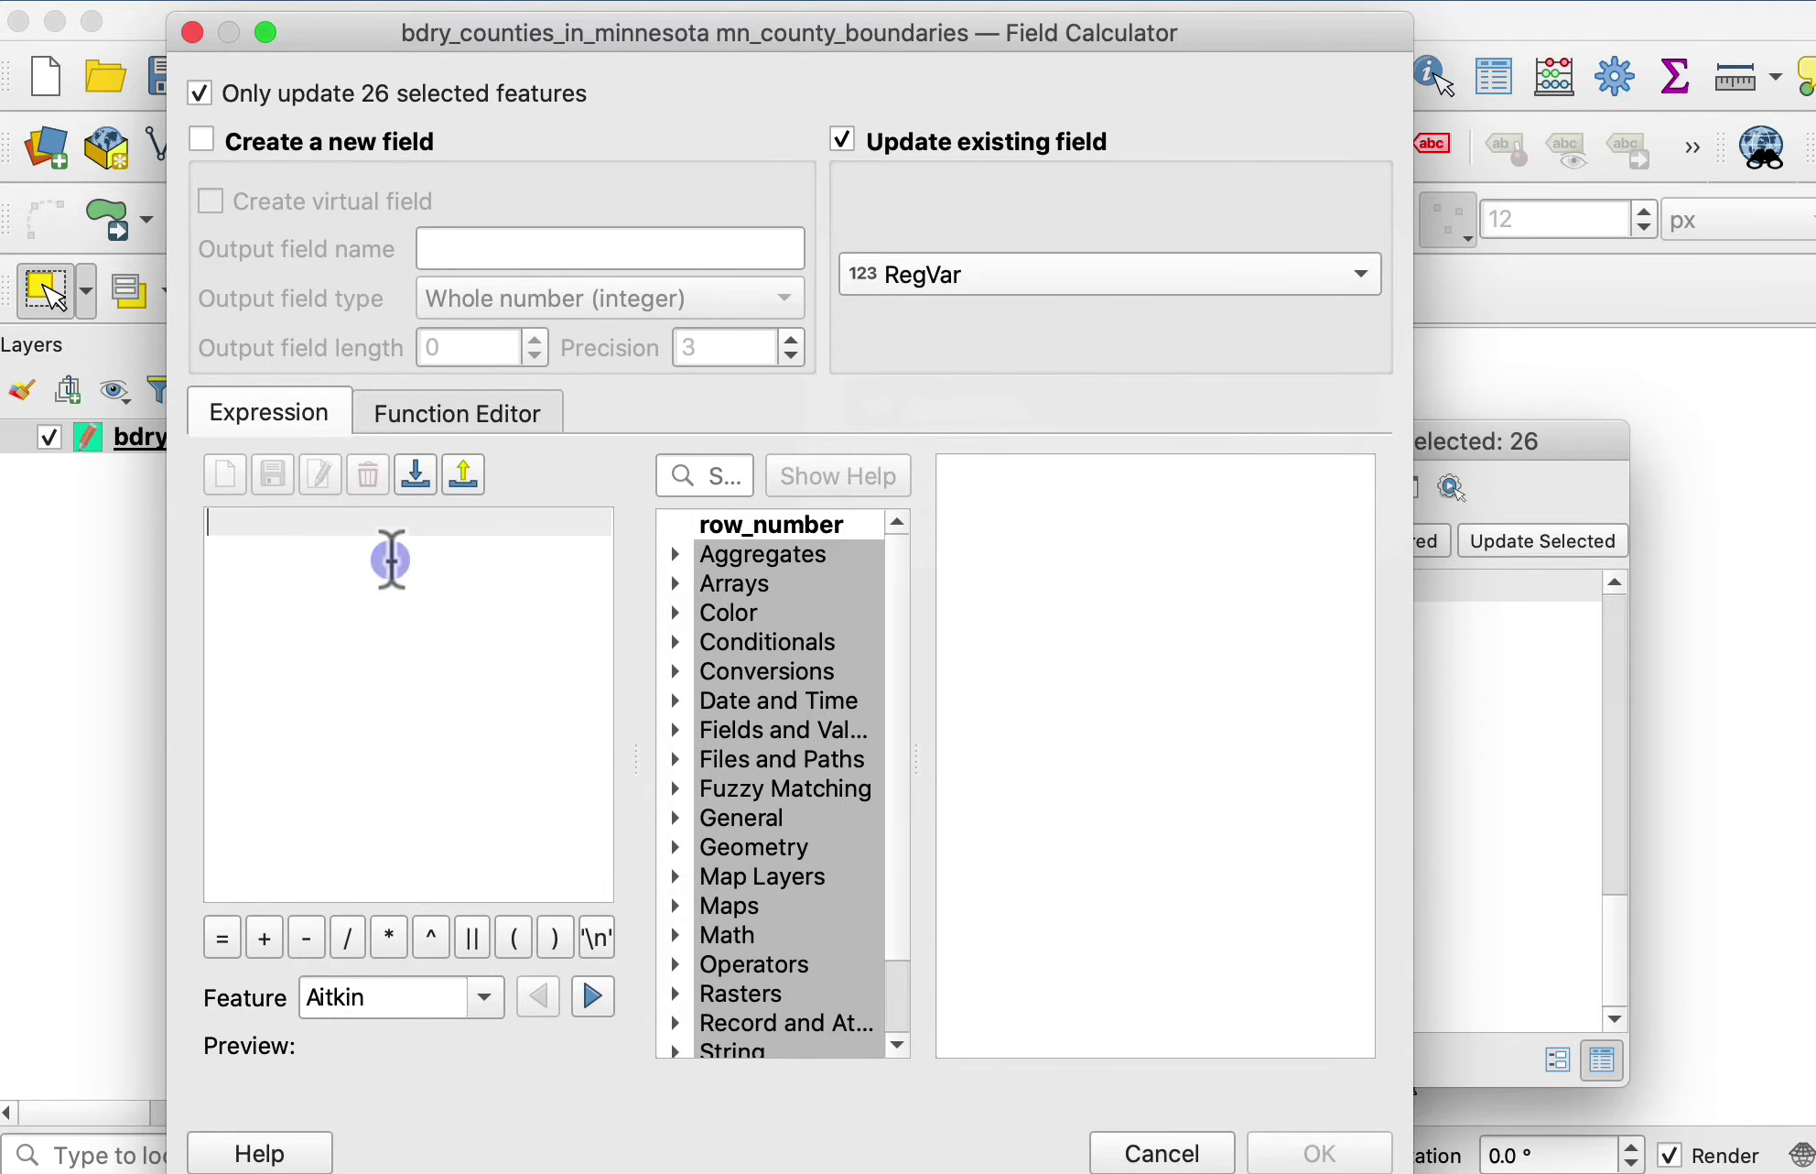
pyautogui.write('3')
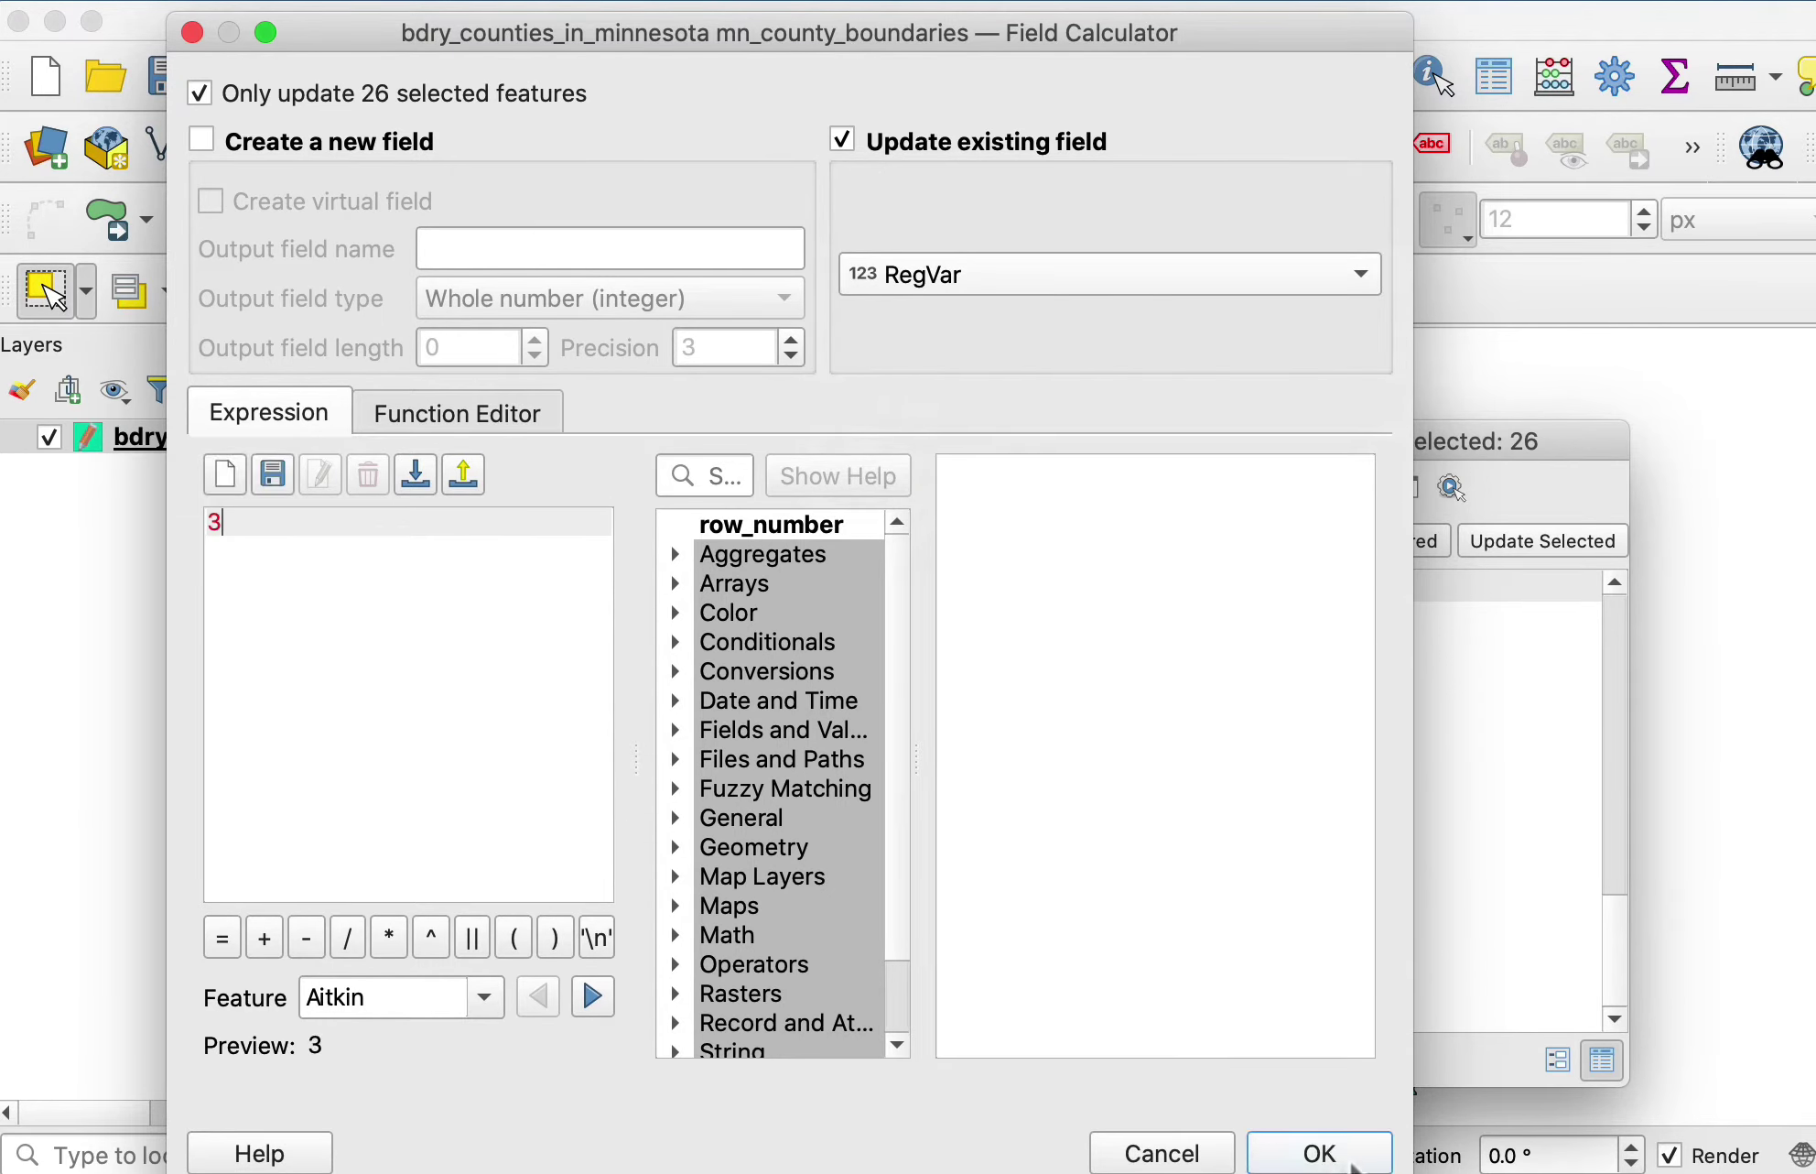
pyautogui.click(1326, 1153)
pyautogui.click(543, 1021)
pyautogui.click(586, 837)
pyautogui.click(684, 292)
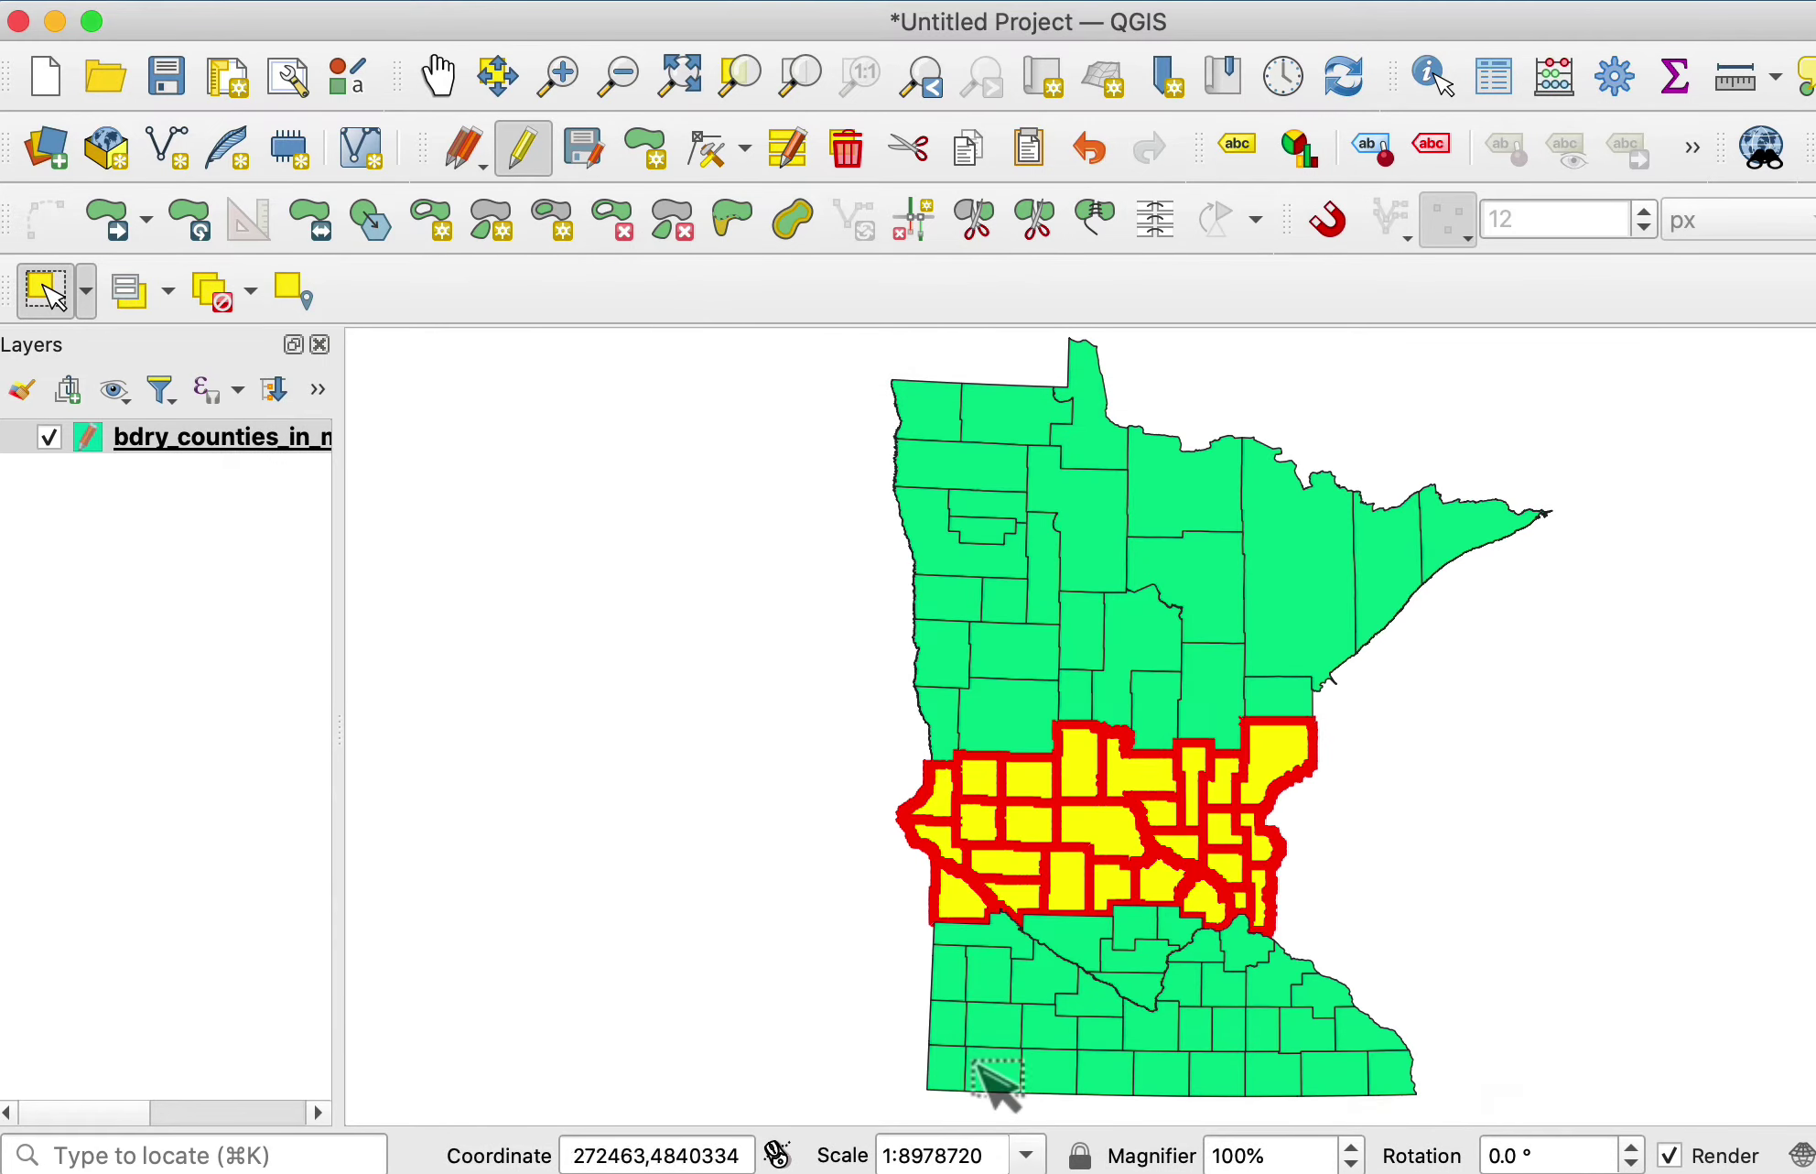
# Select the block of southwestern counties on the map, adding the missed counties at its northeastern corner
pyautogui.moveTo(872, 938); pyautogui.dragTo(977, 978)
pyautogui.moveTo(1060, 1023); pyautogui.dragTo(1110, 1082)
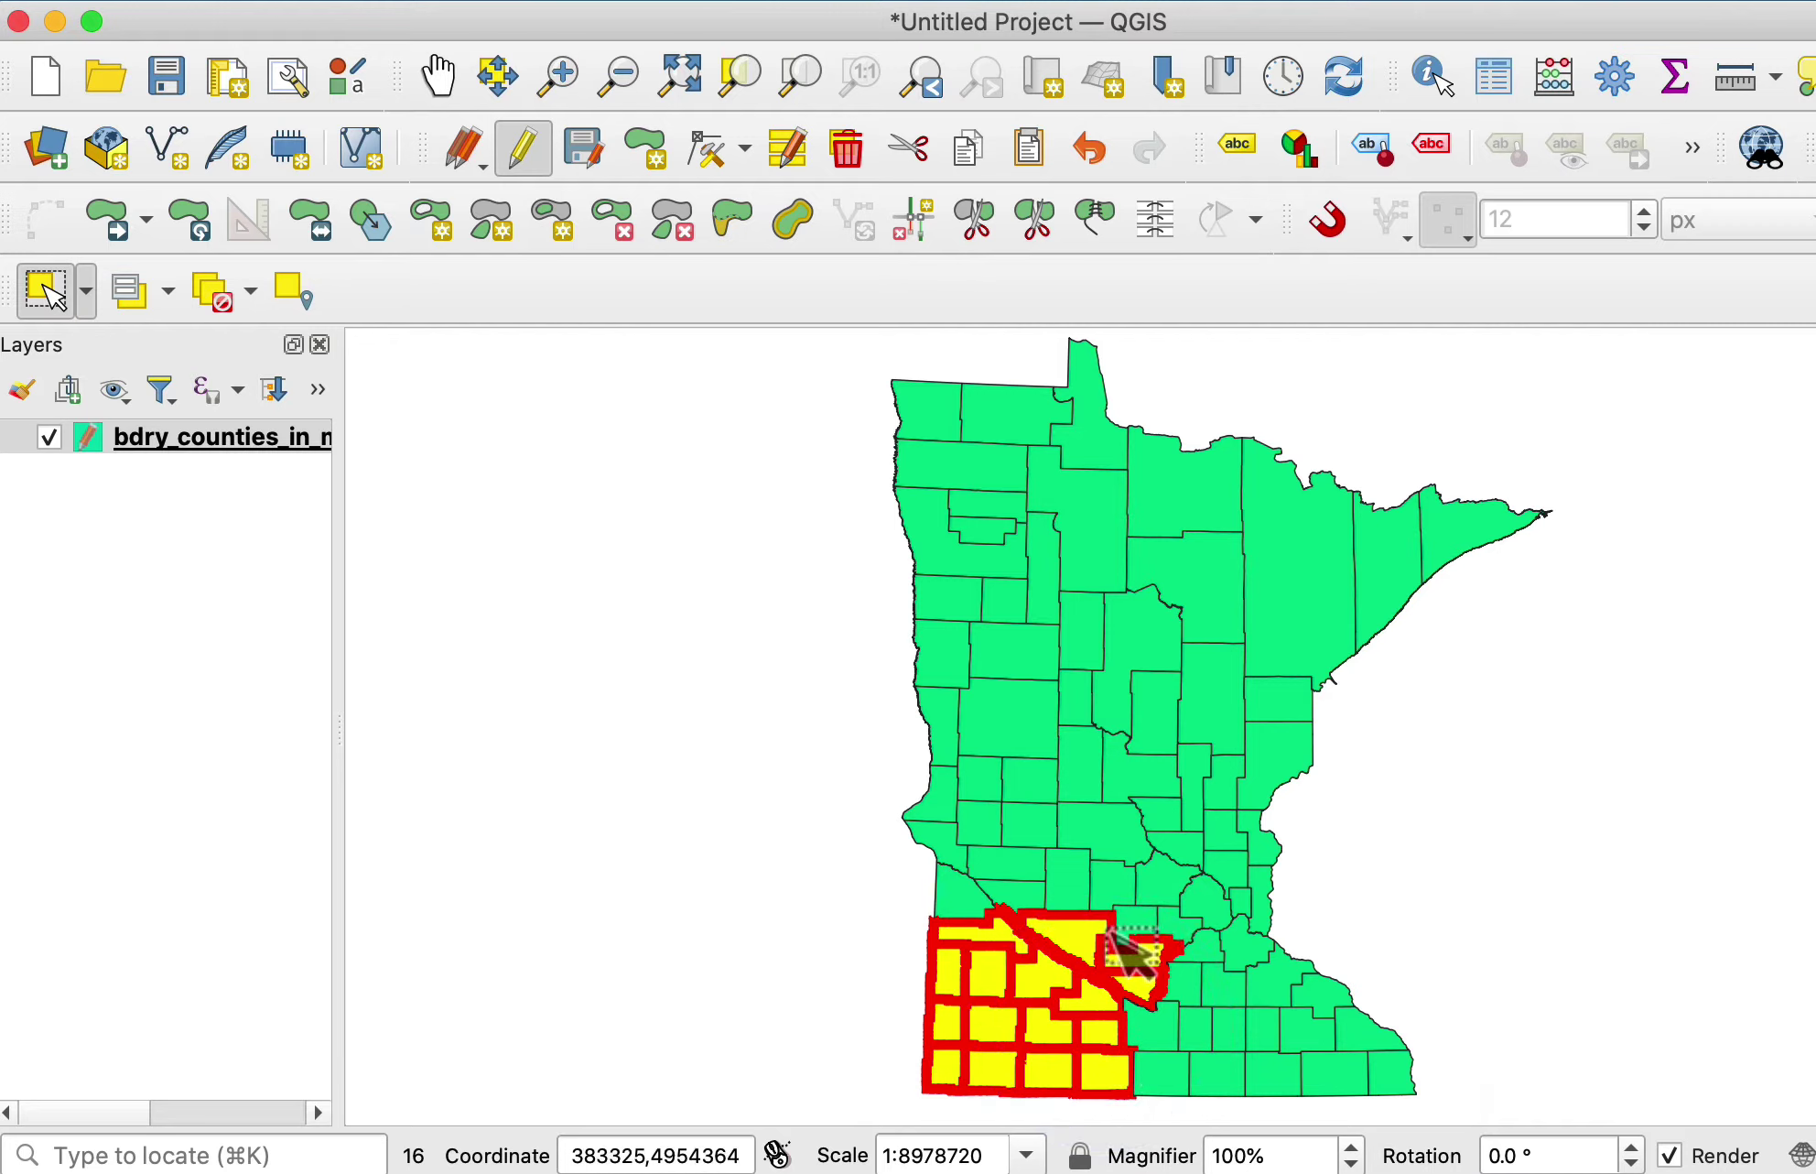
pyautogui.moveTo(1126, 923); pyautogui.dragTo(1136, 933)
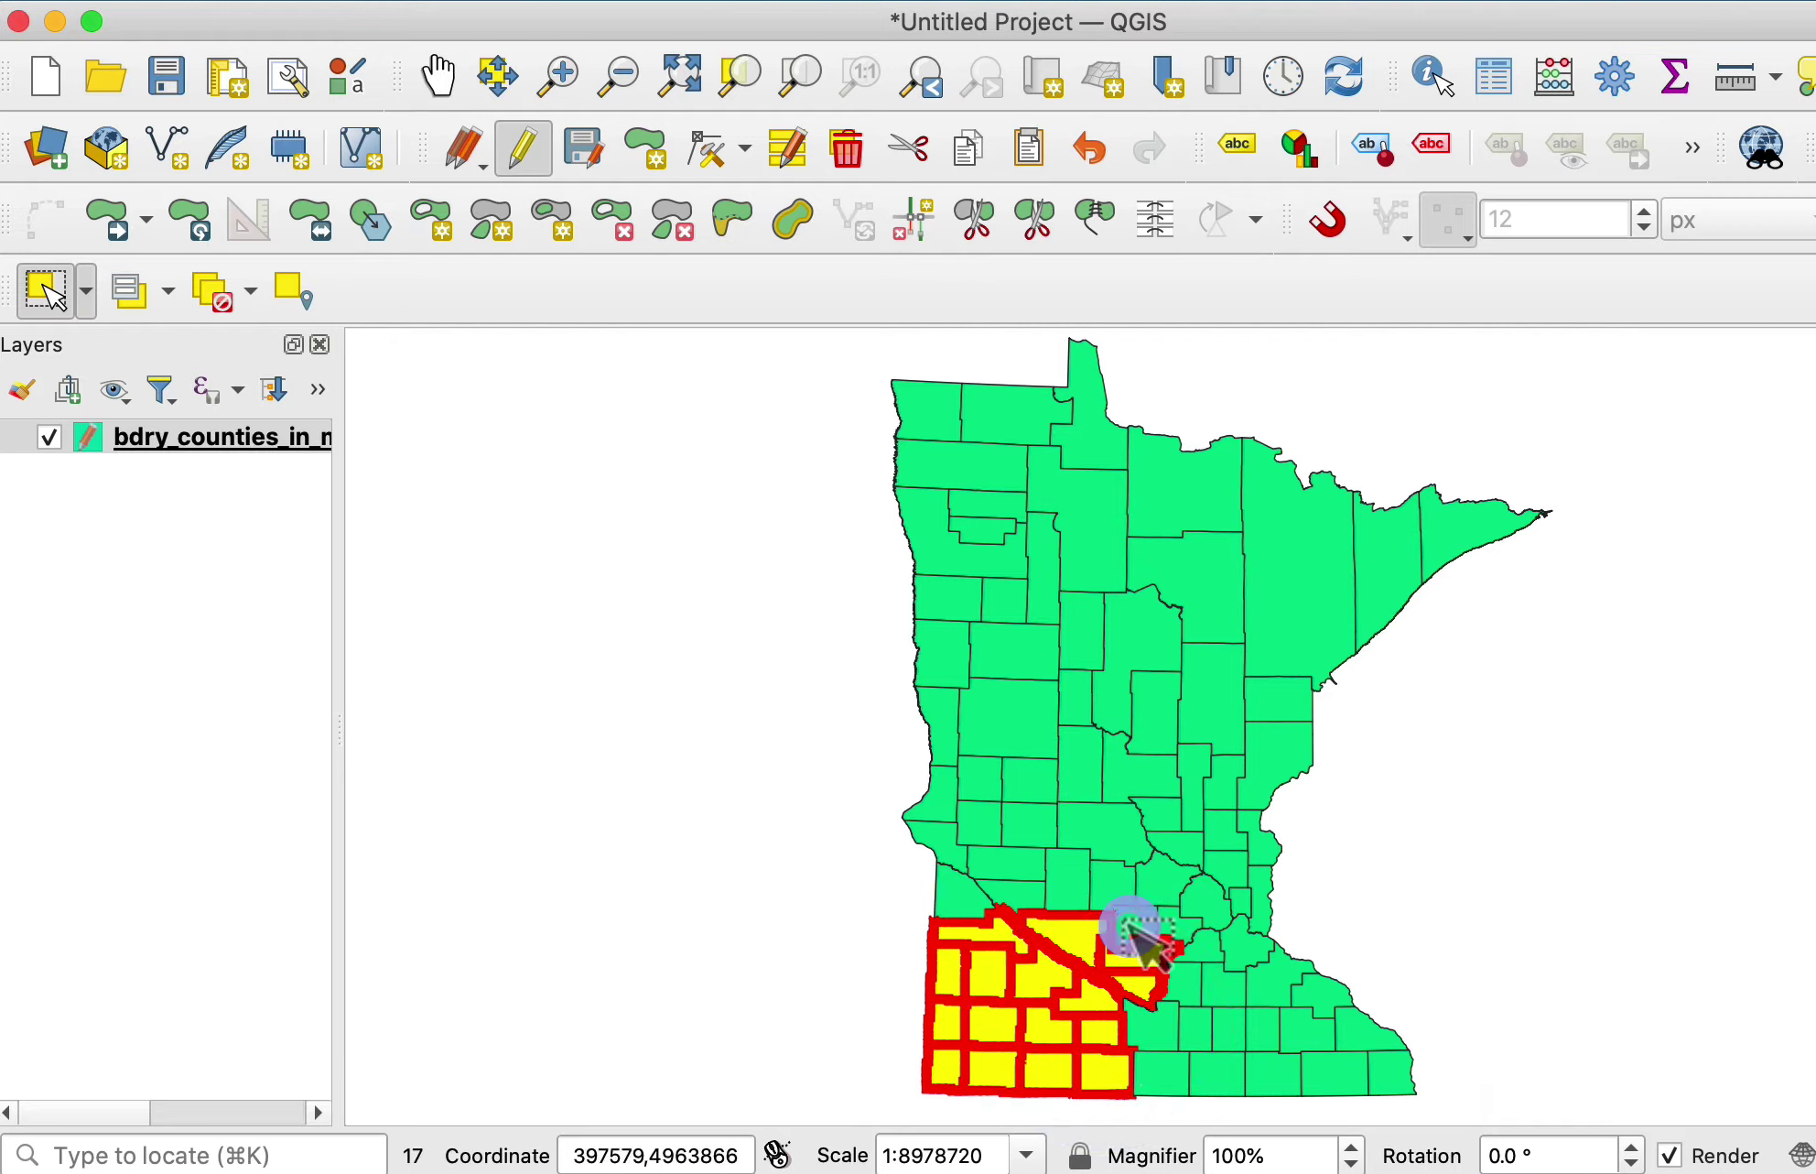
# Update the existing RegVar field to 4 for the selected southwestern counties with the Field Calculator
pyautogui.press('F6')
pyautogui.hotkey('ctrl', 'i')
pyautogui.click(851, 145)
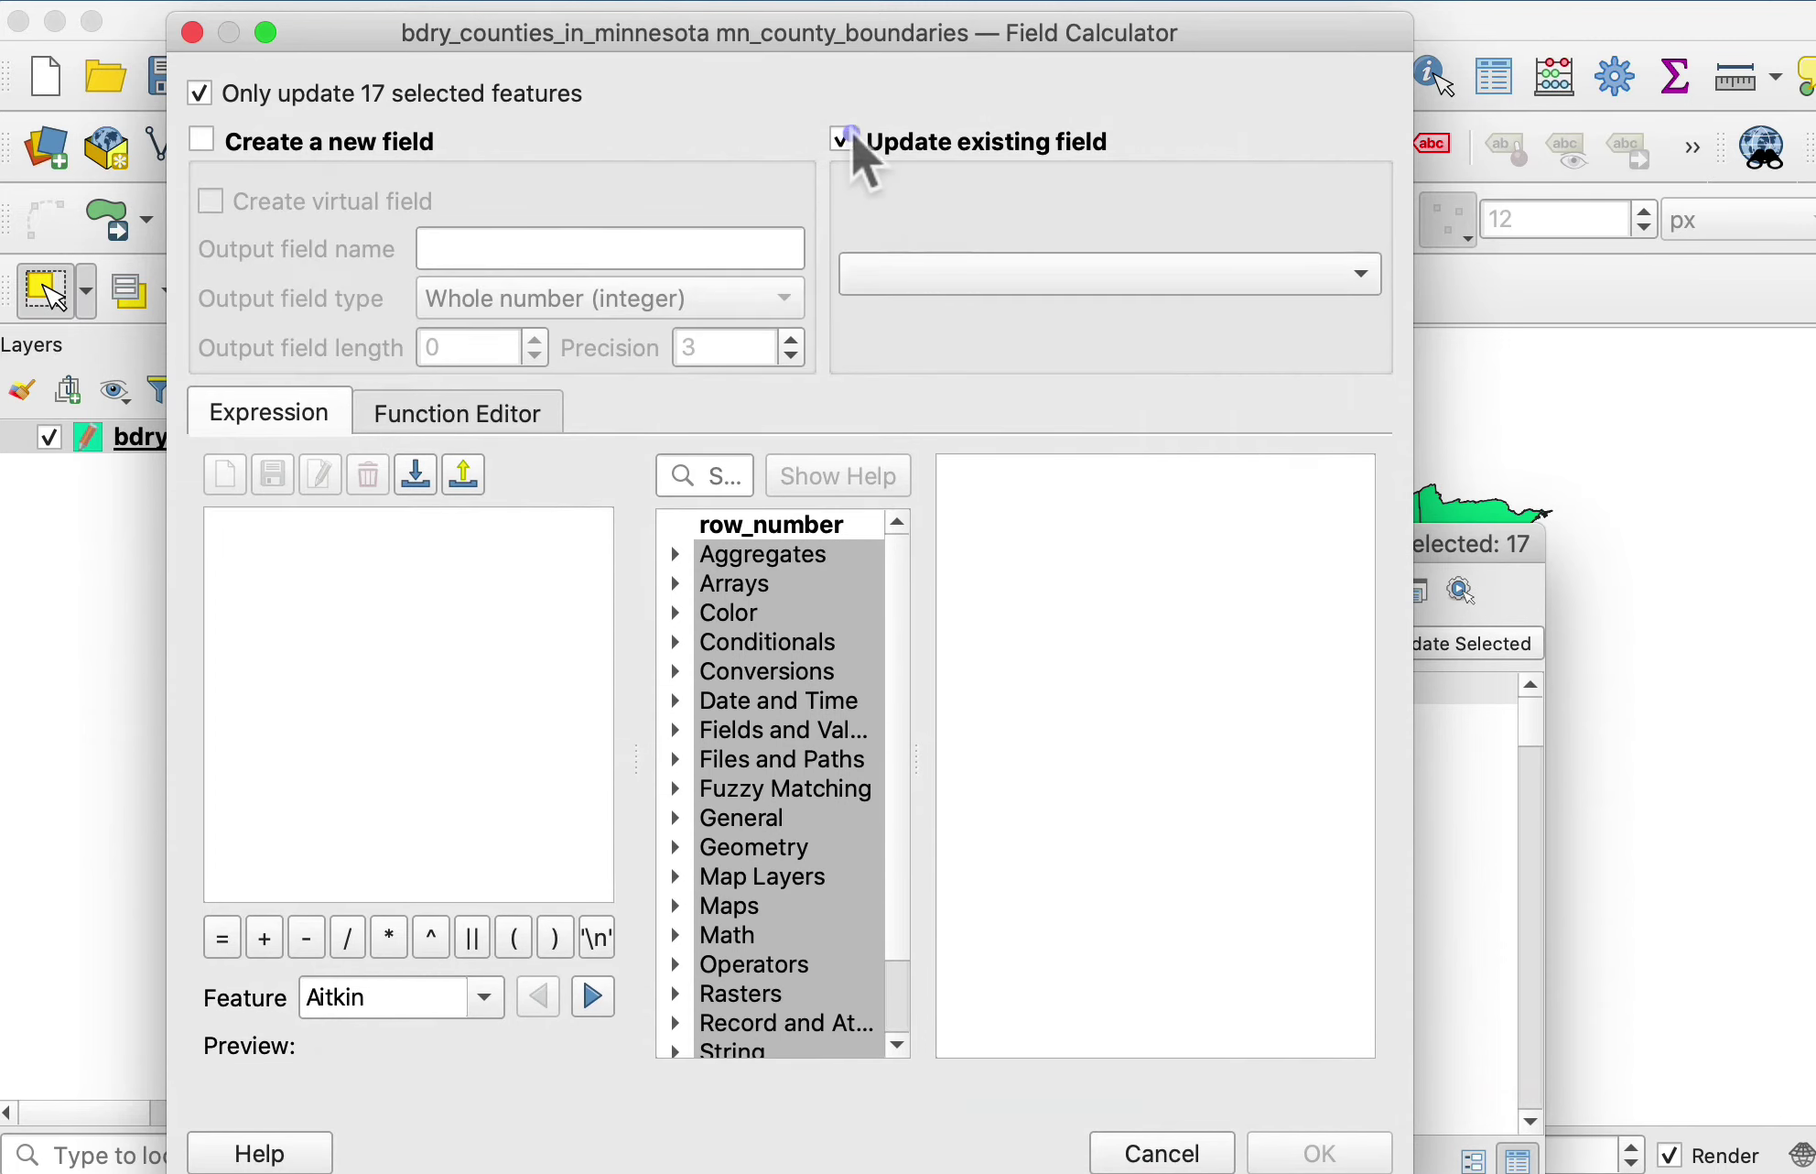
pyautogui.click(975, 279)
pyautogui.click(975, 451)
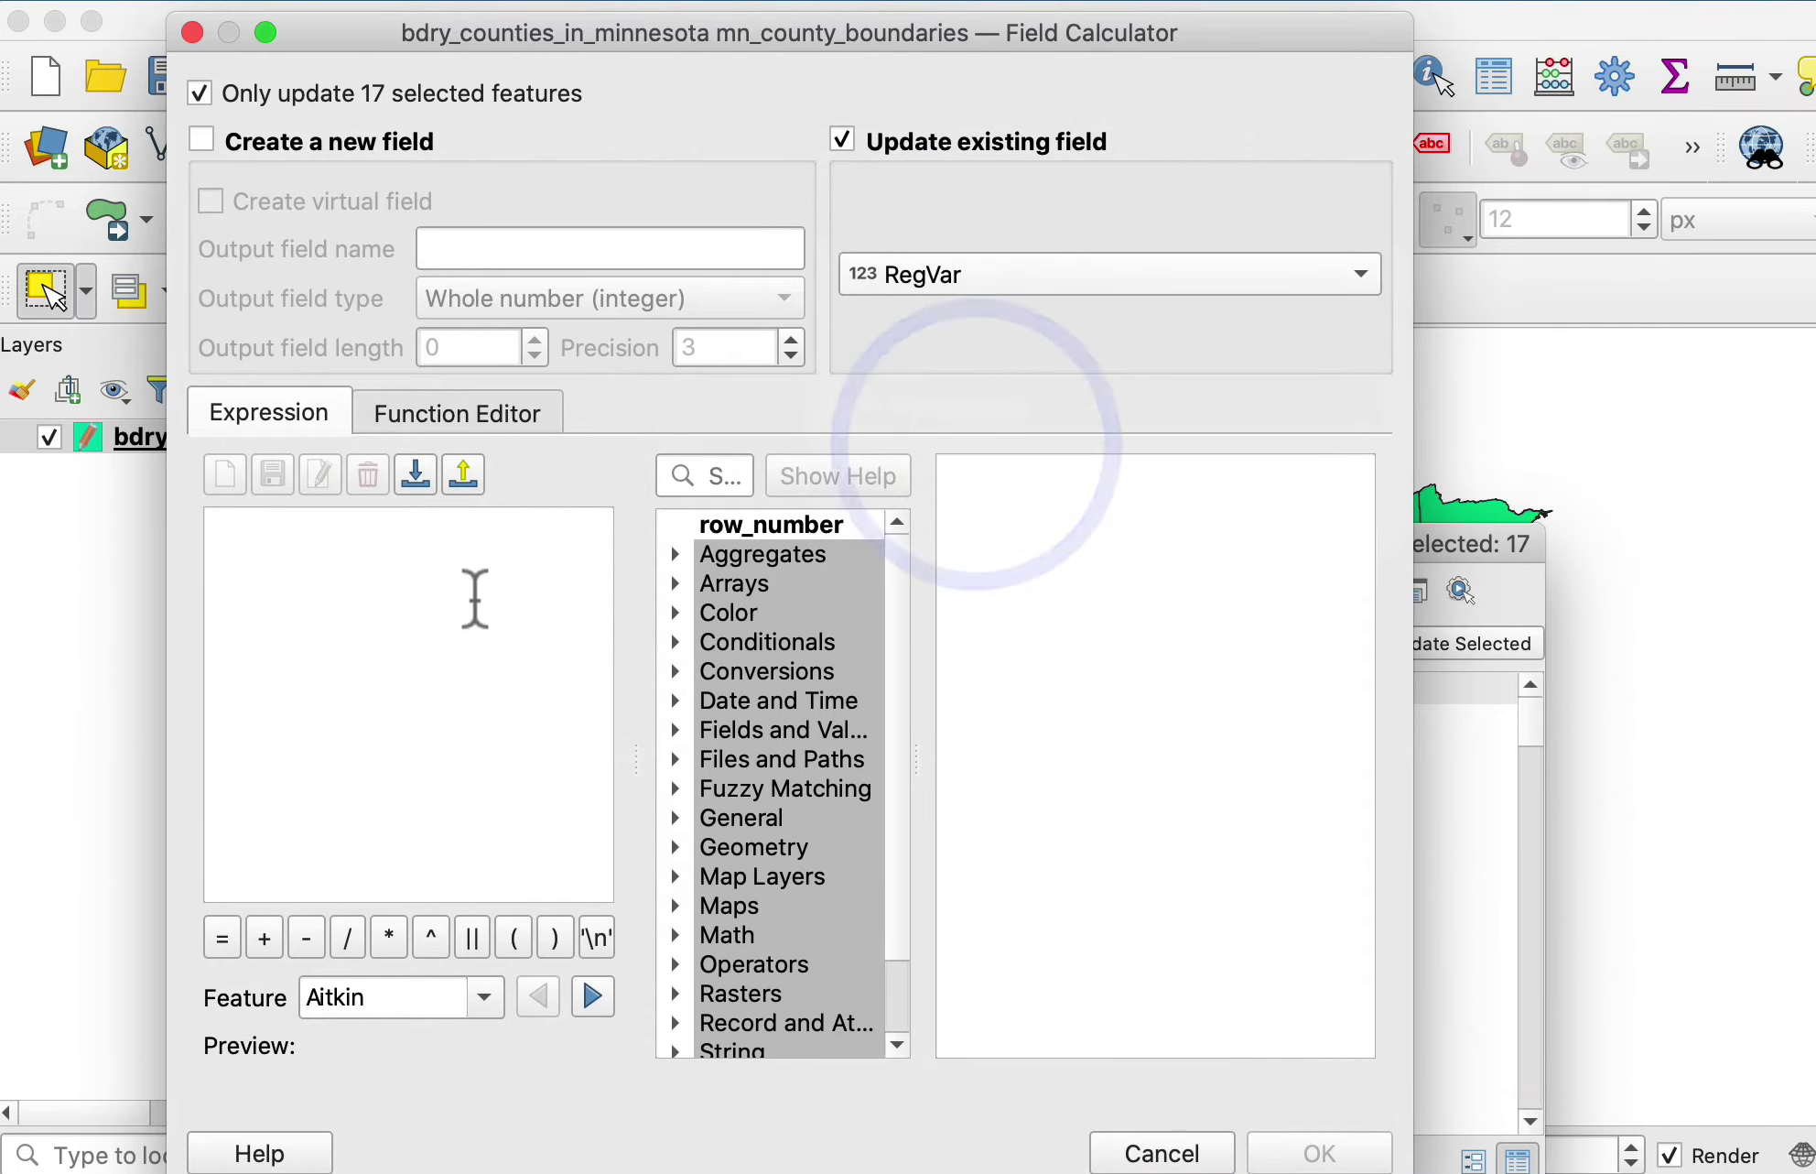
pyautogui.click(460, 573)
pyautogui.write('4')
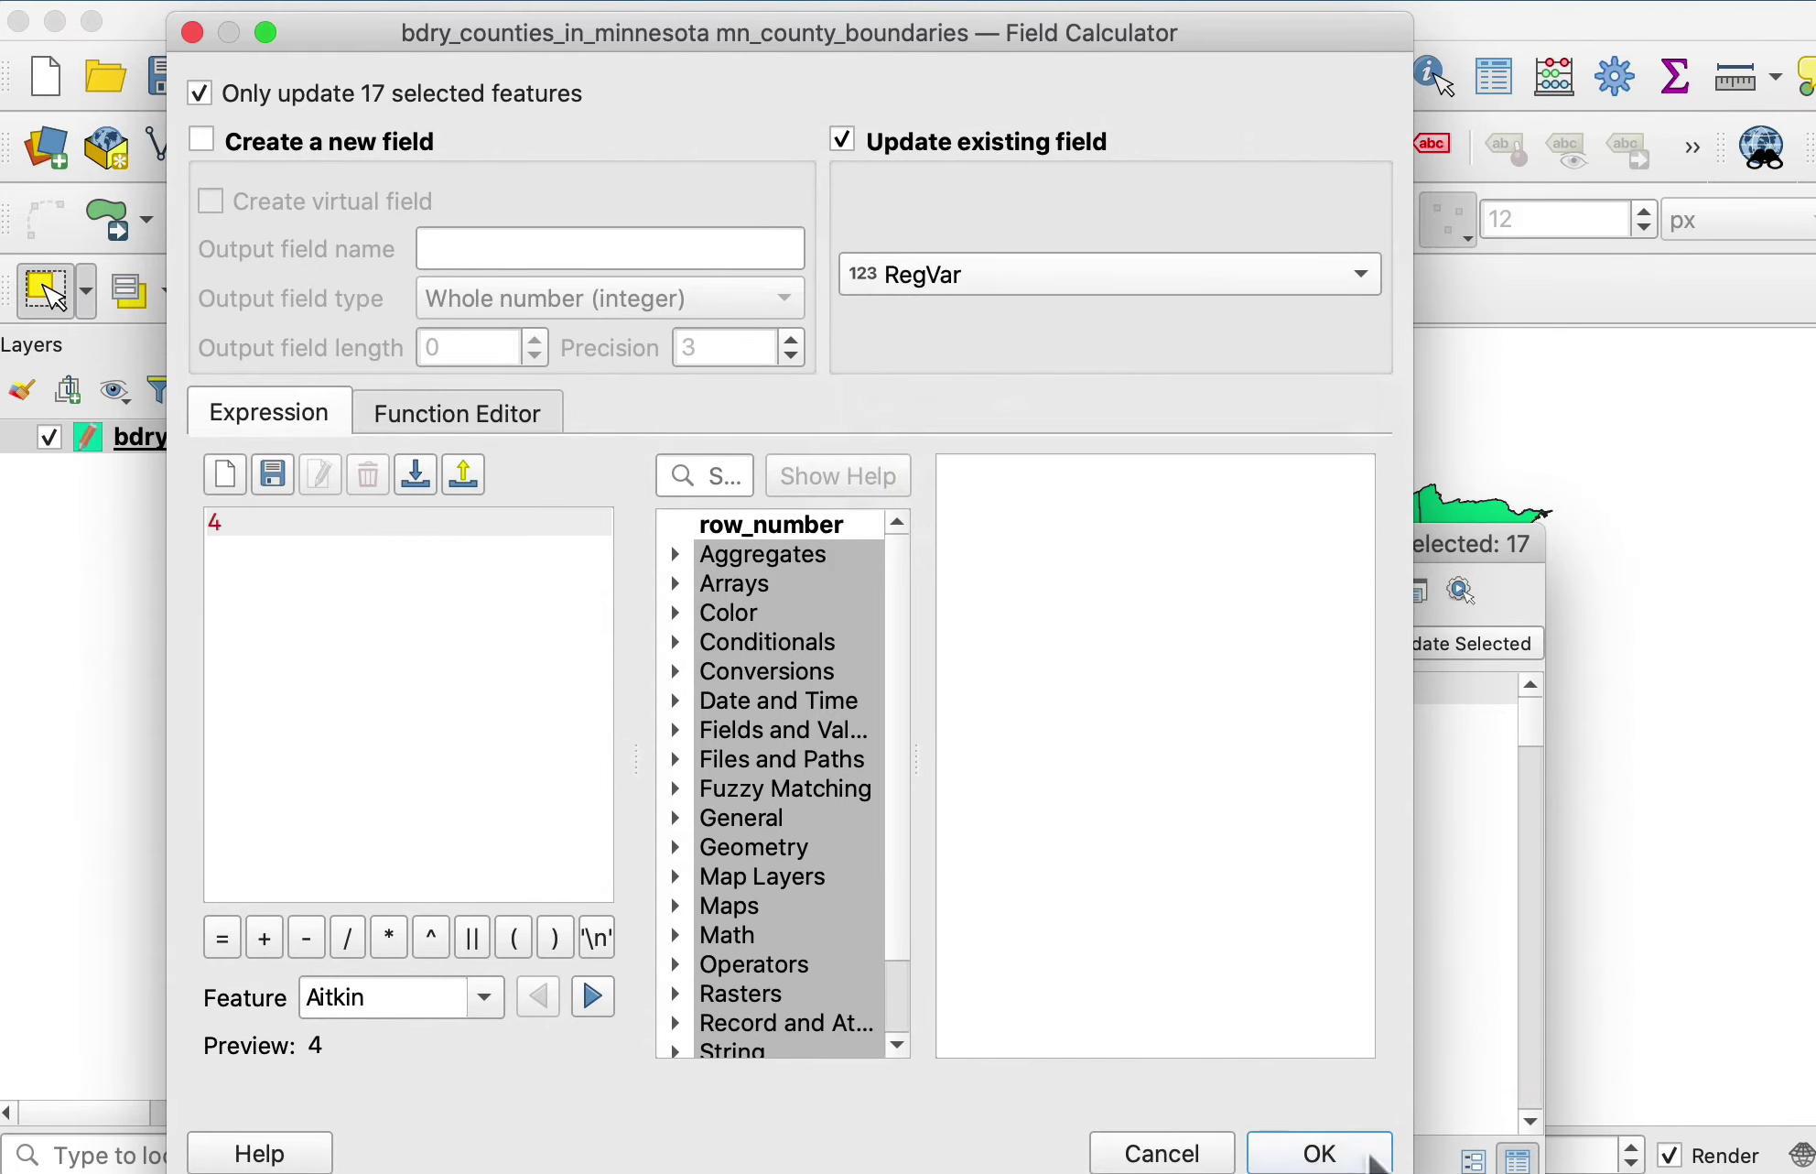
pyautogui.click(1341, 1151)
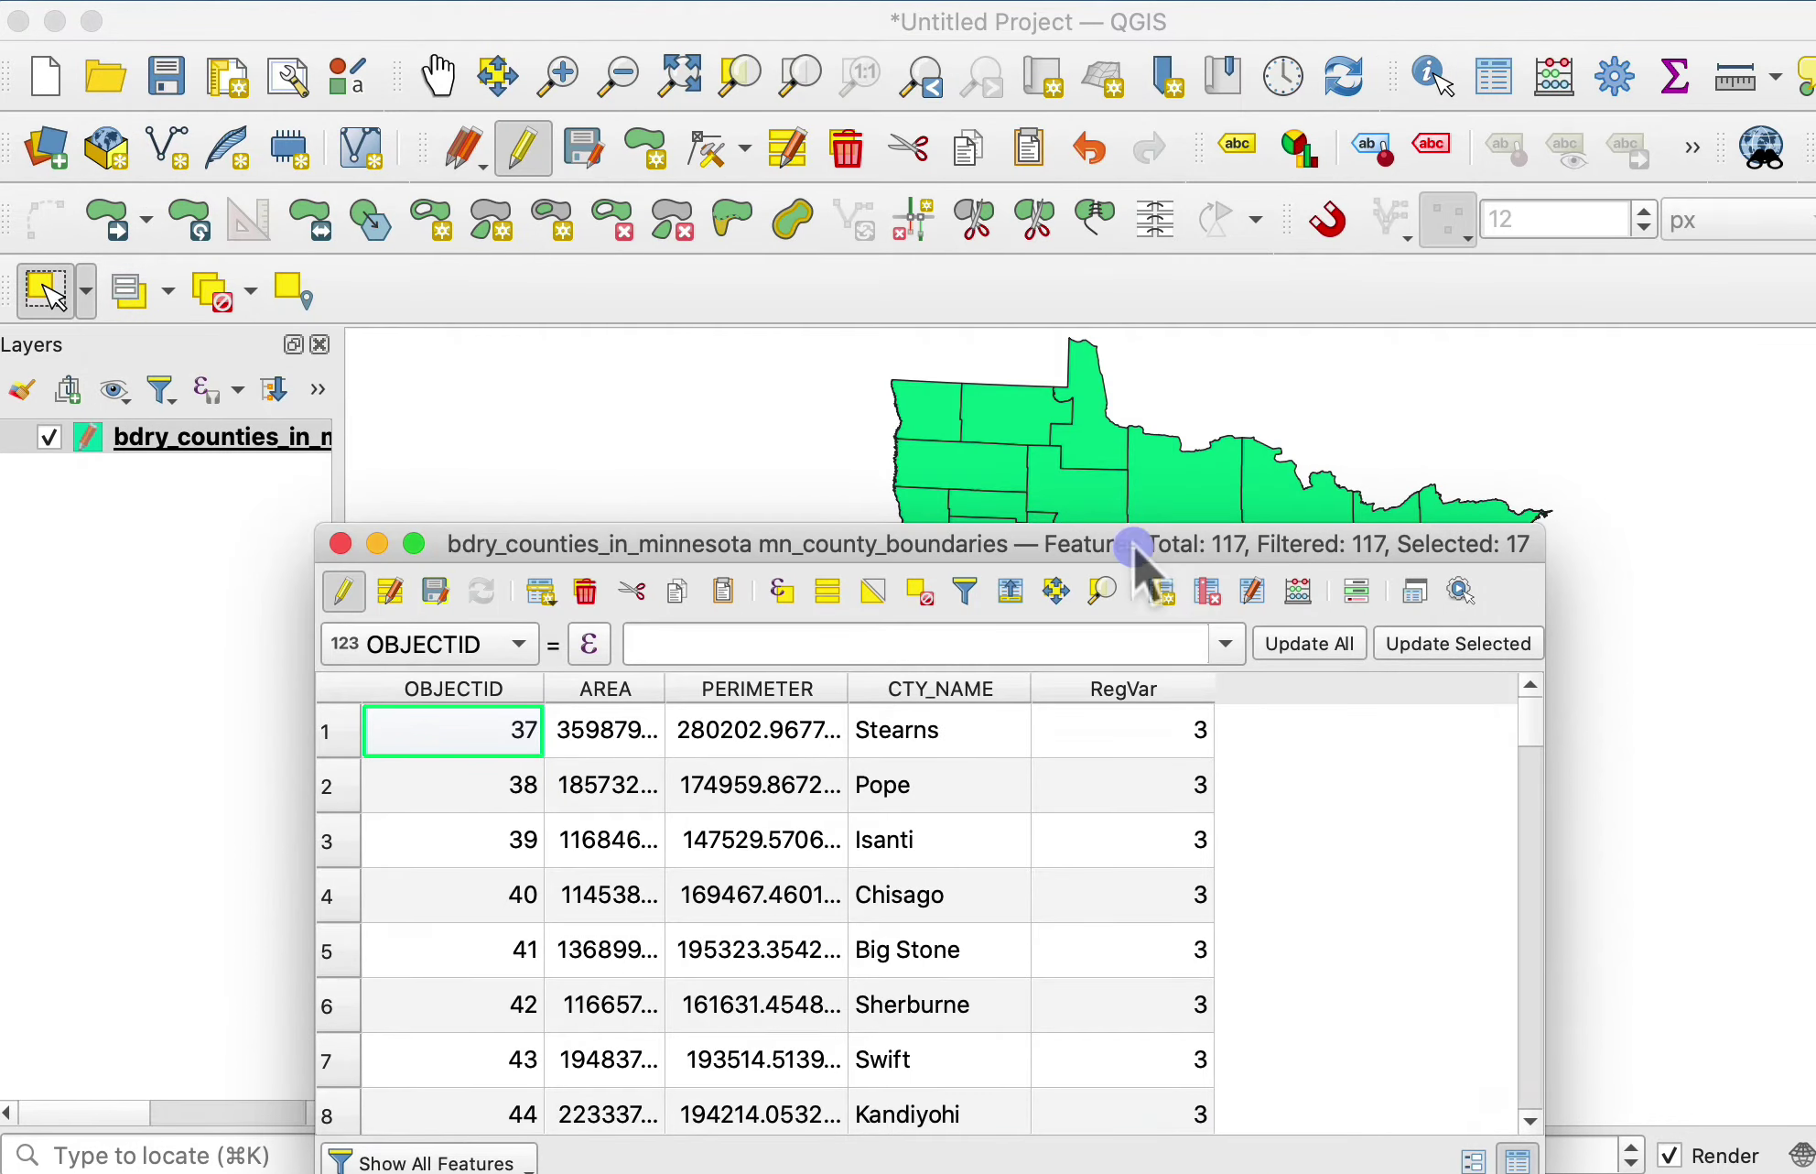
# Clear the county selection and reopen the county layer's attribute table with the records sorted by RegVar in ascending order
pyautogui.click(1666, 581)
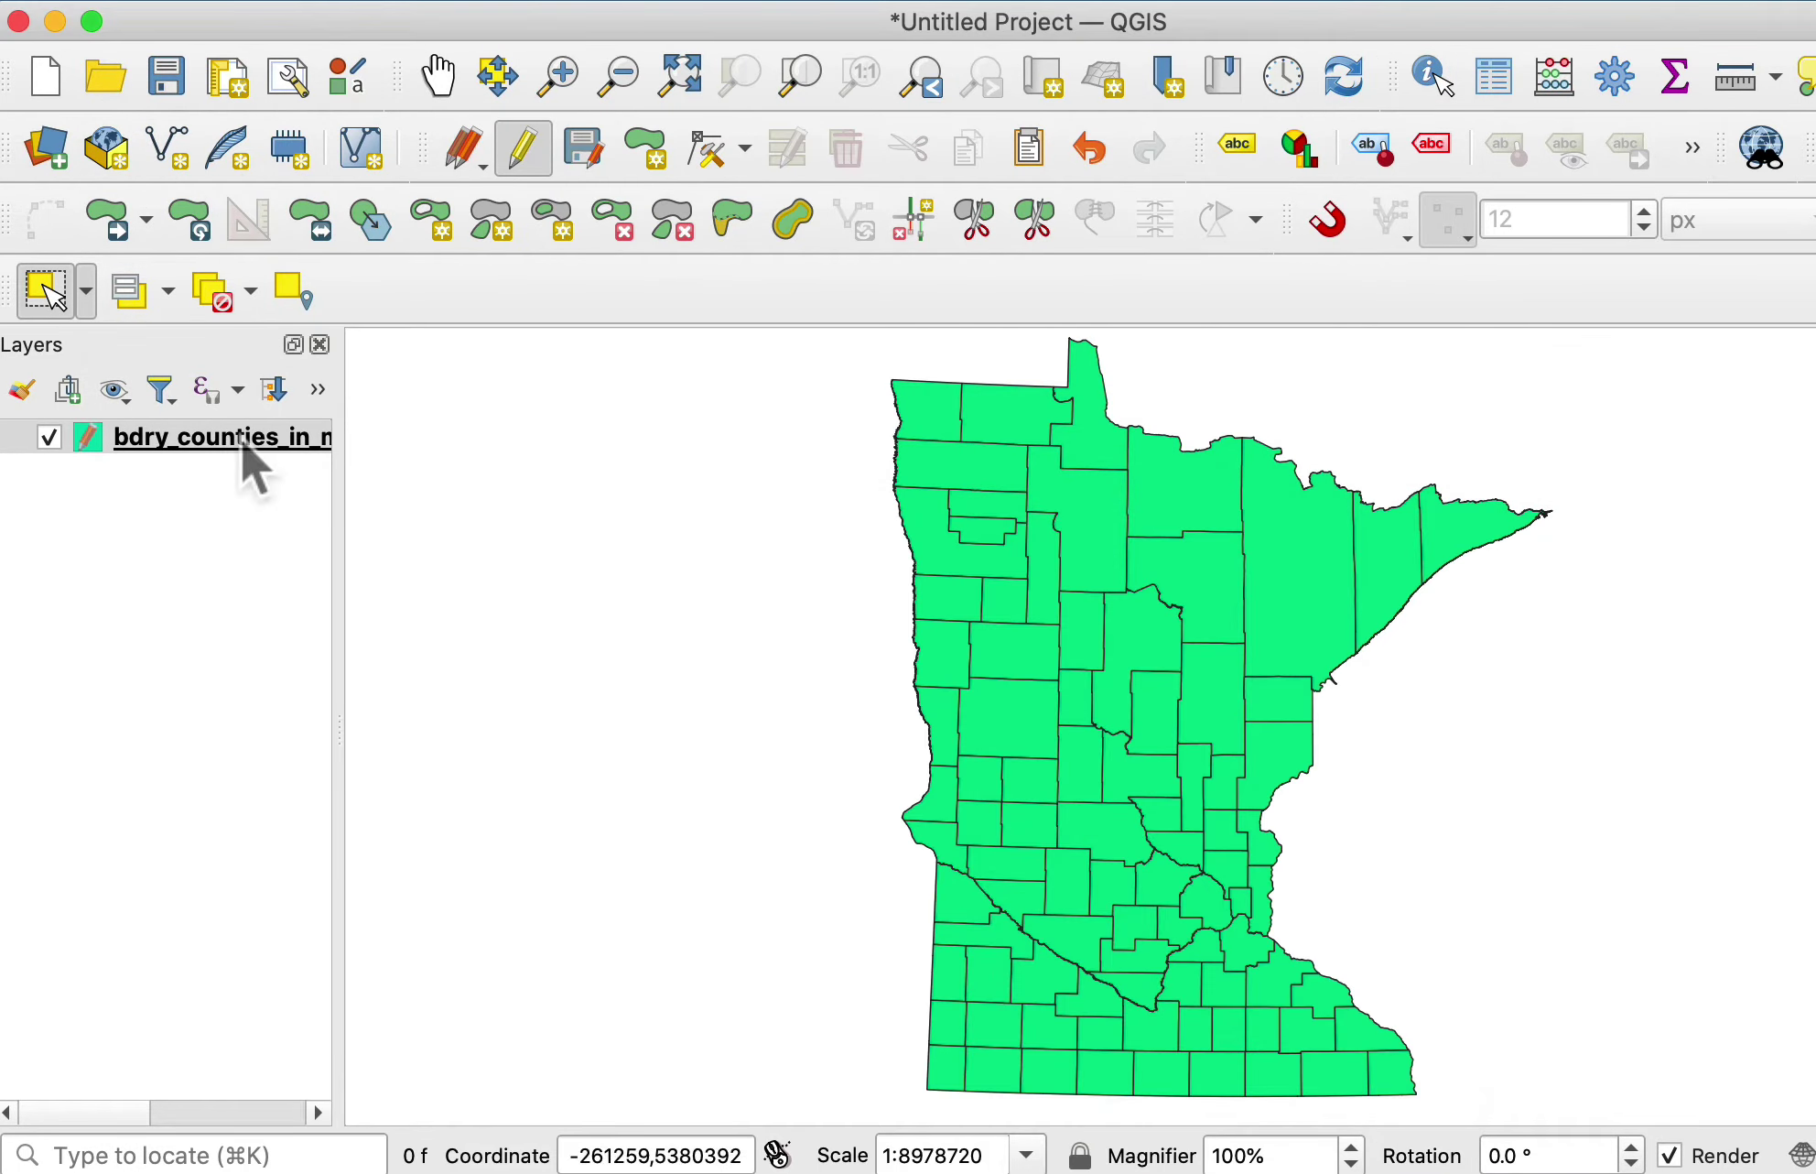
pyautogui.rightClick(212, 441)
pyautogui.click(379, 831)
pyautogui.moveTo(1022, 763); pyautogui.dragTo(1015, 1005)
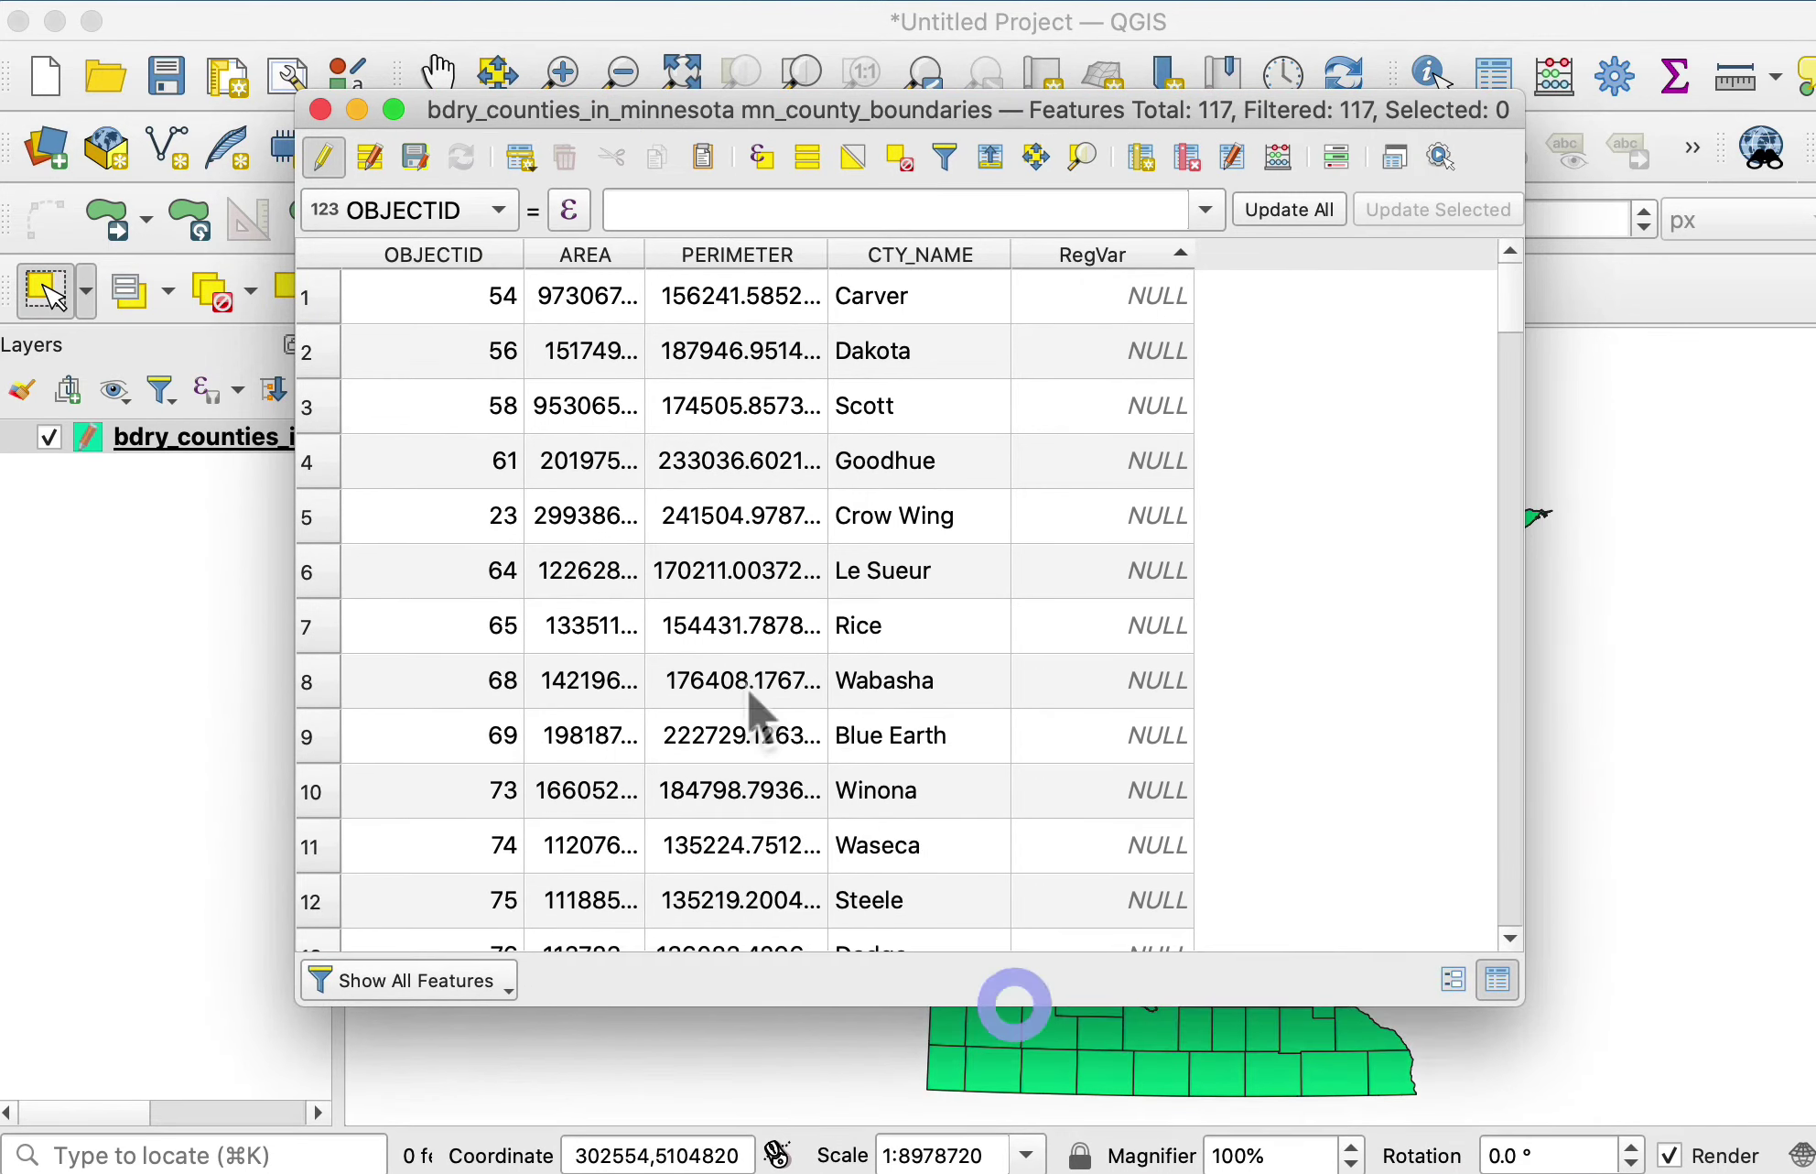
# Select all counties whose RegVar is still NULL, from Carver to Mower, and update their RegVar to 5
pyautogui.click(312, 298)
pyautogui.scroll(-5, 517, 733)
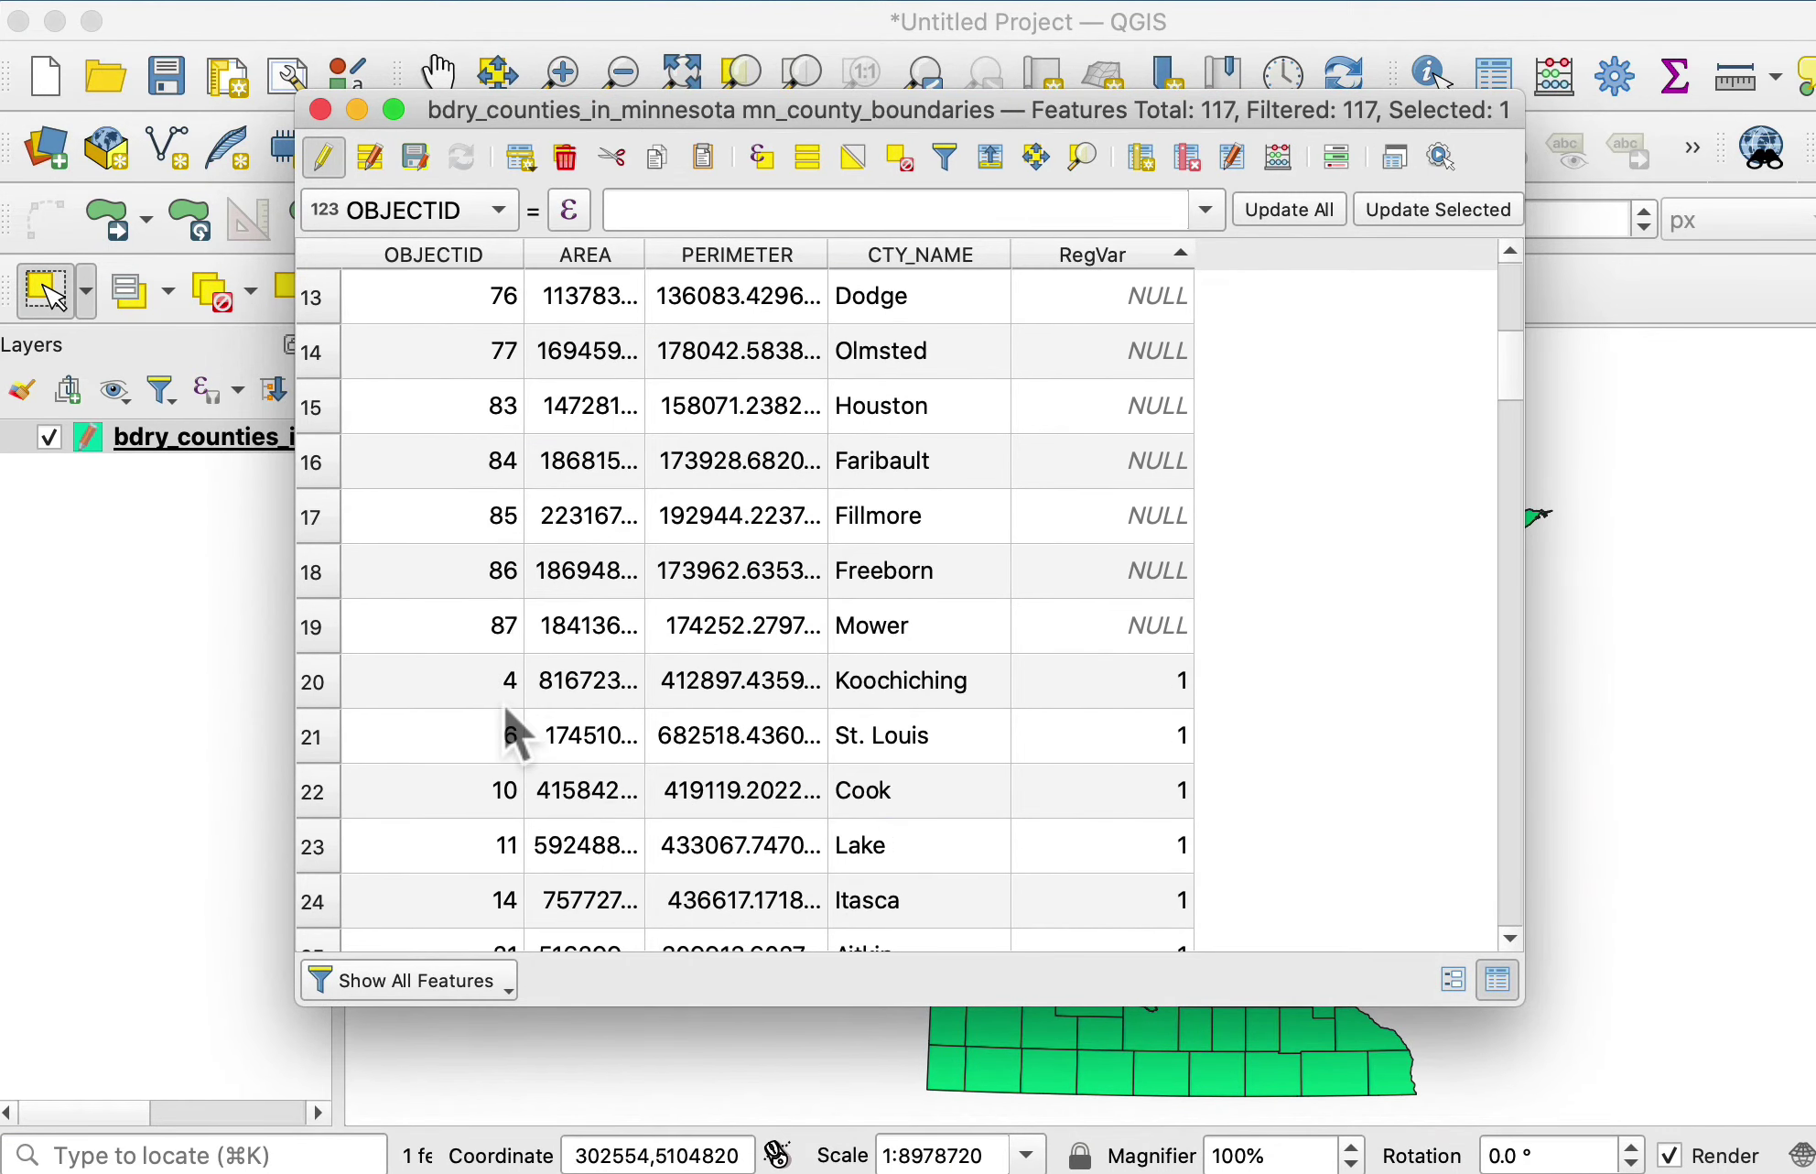
pyautogui.click(762, 156)
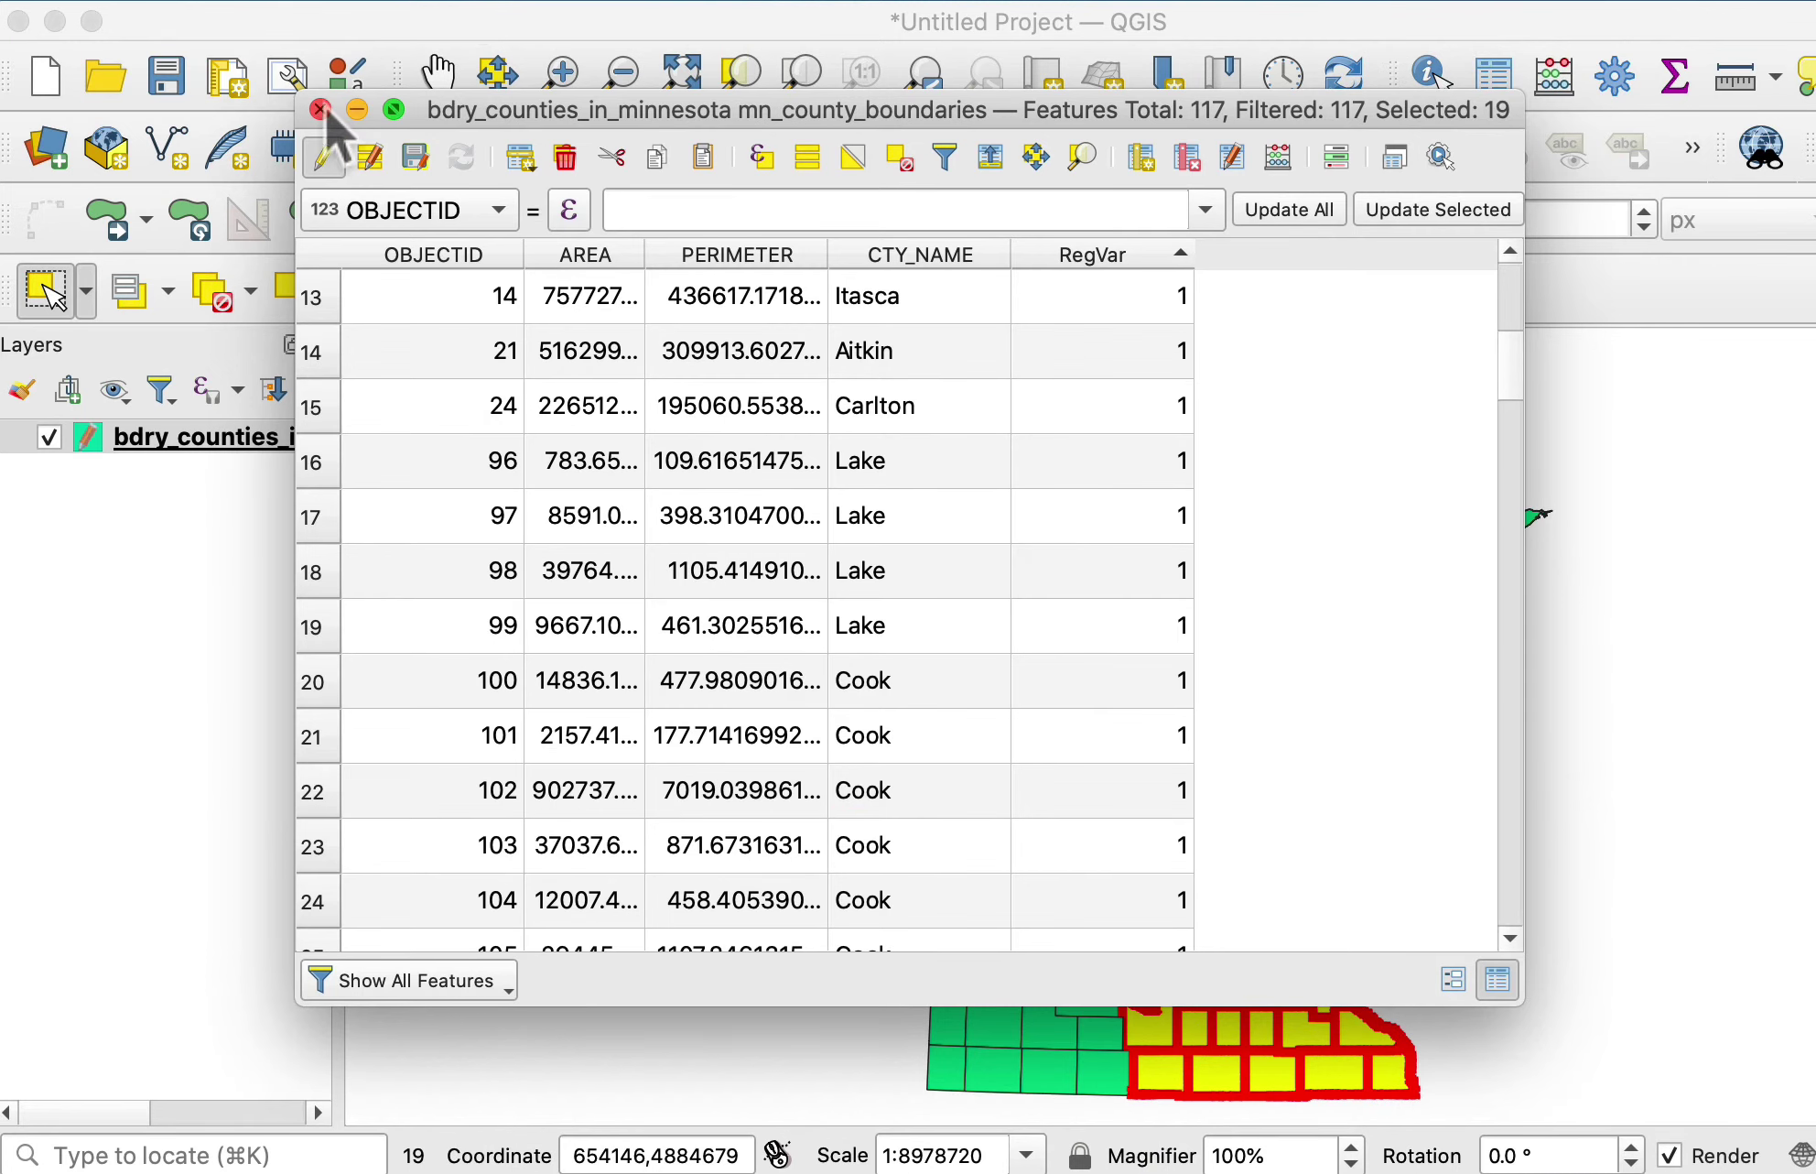
# Check the RegVar values through to the end of the attribute table, close it and deselect all counties
pyautogui.scroll(5, 1095, 788)
pyautogui.scroll(-12, 1097, 778)
pyautogui.scroll(-15, 1096, 777)
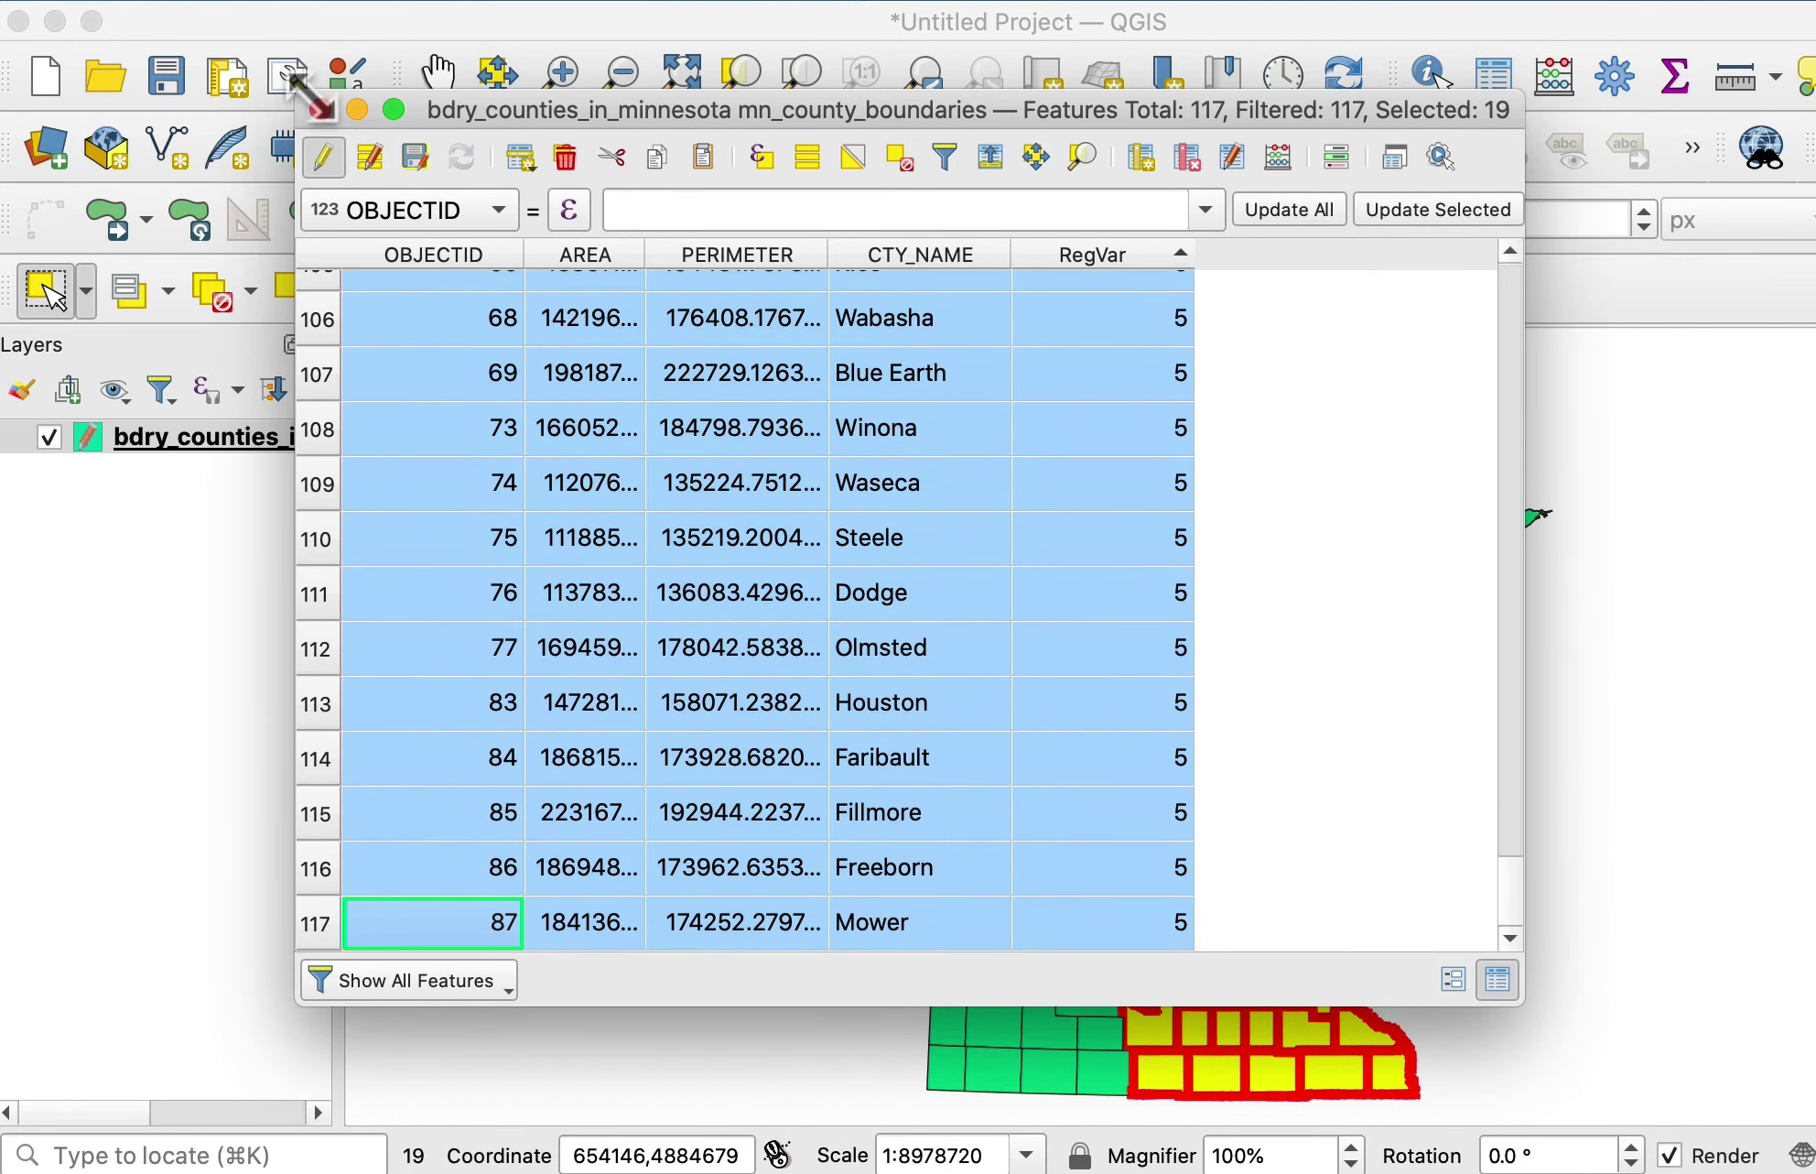
pyautogui.click(320, 109)
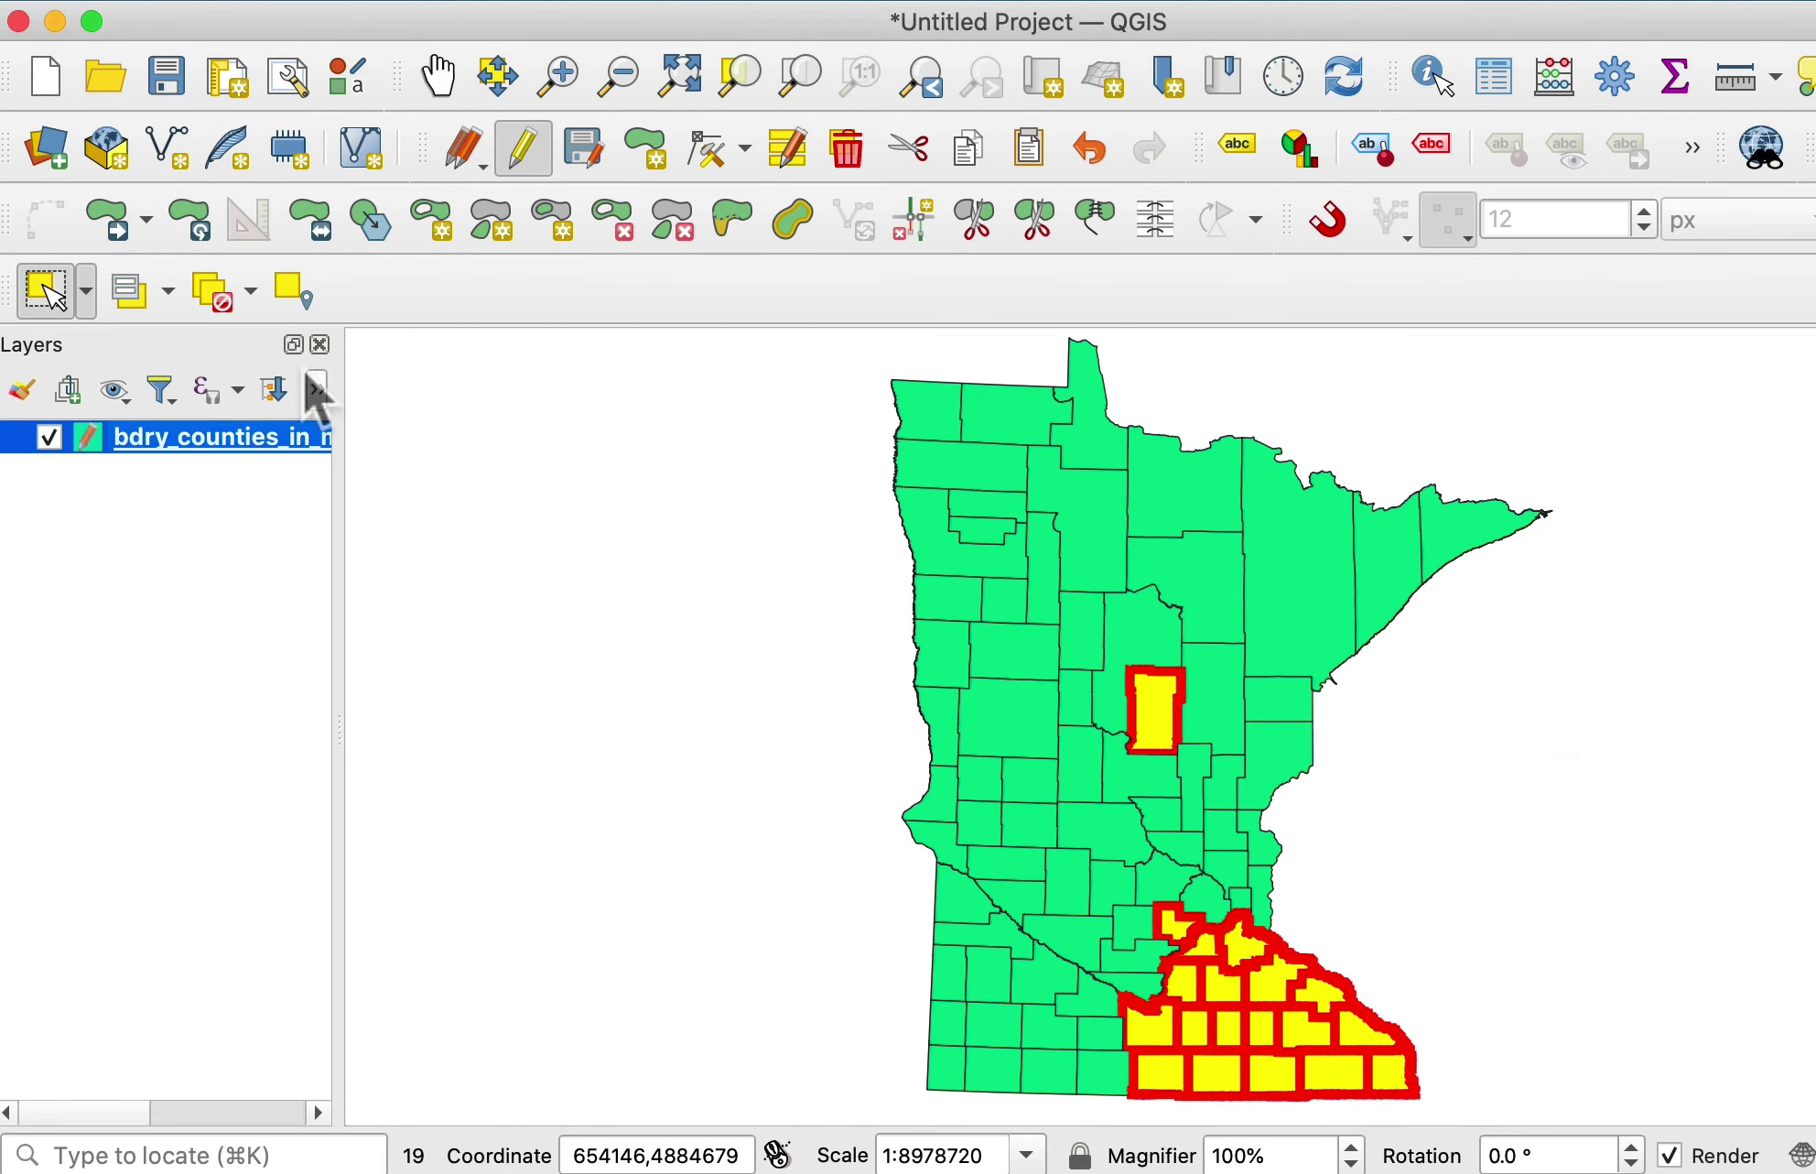
pyautogui.click(219, 301)
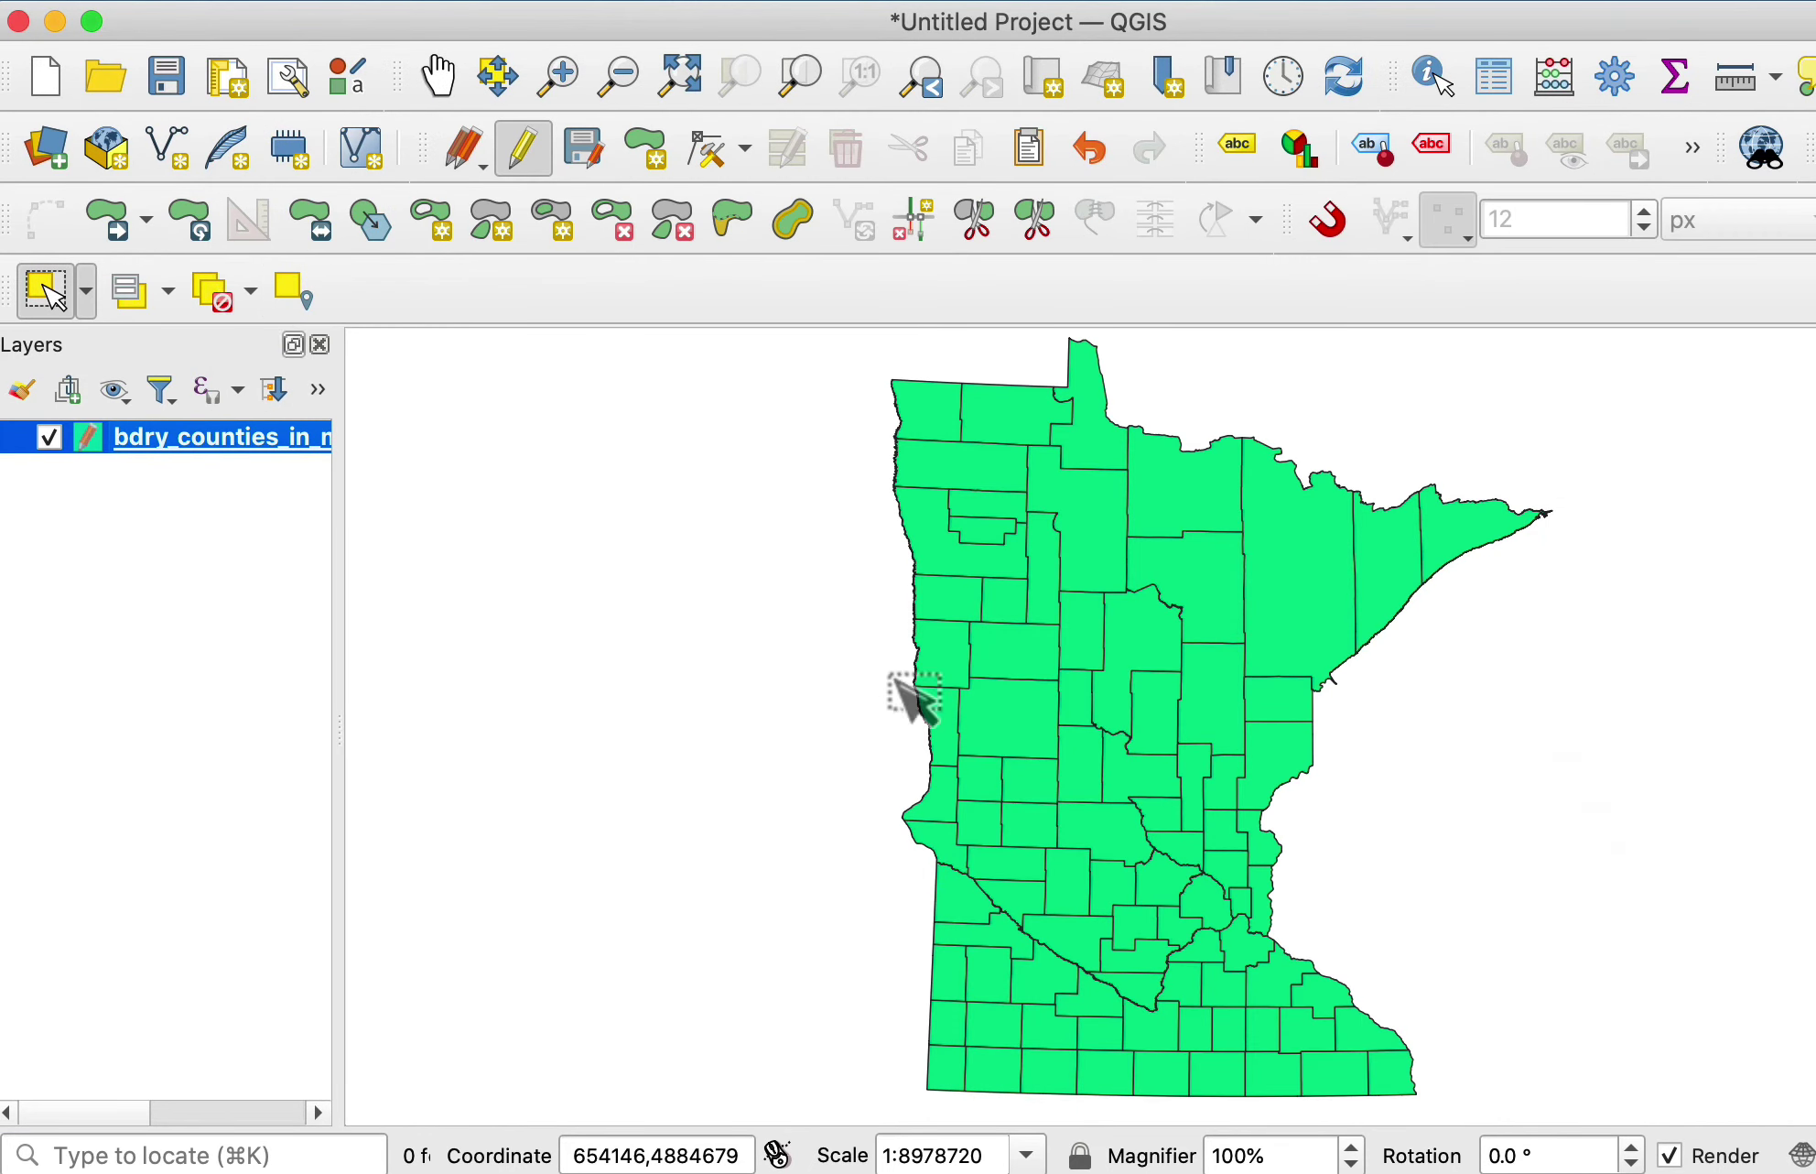
# Symbolize the county layer as Categorized by RegVar with random colors, classify the values and apply the style
pyautogui.doubleClick(219, 438)
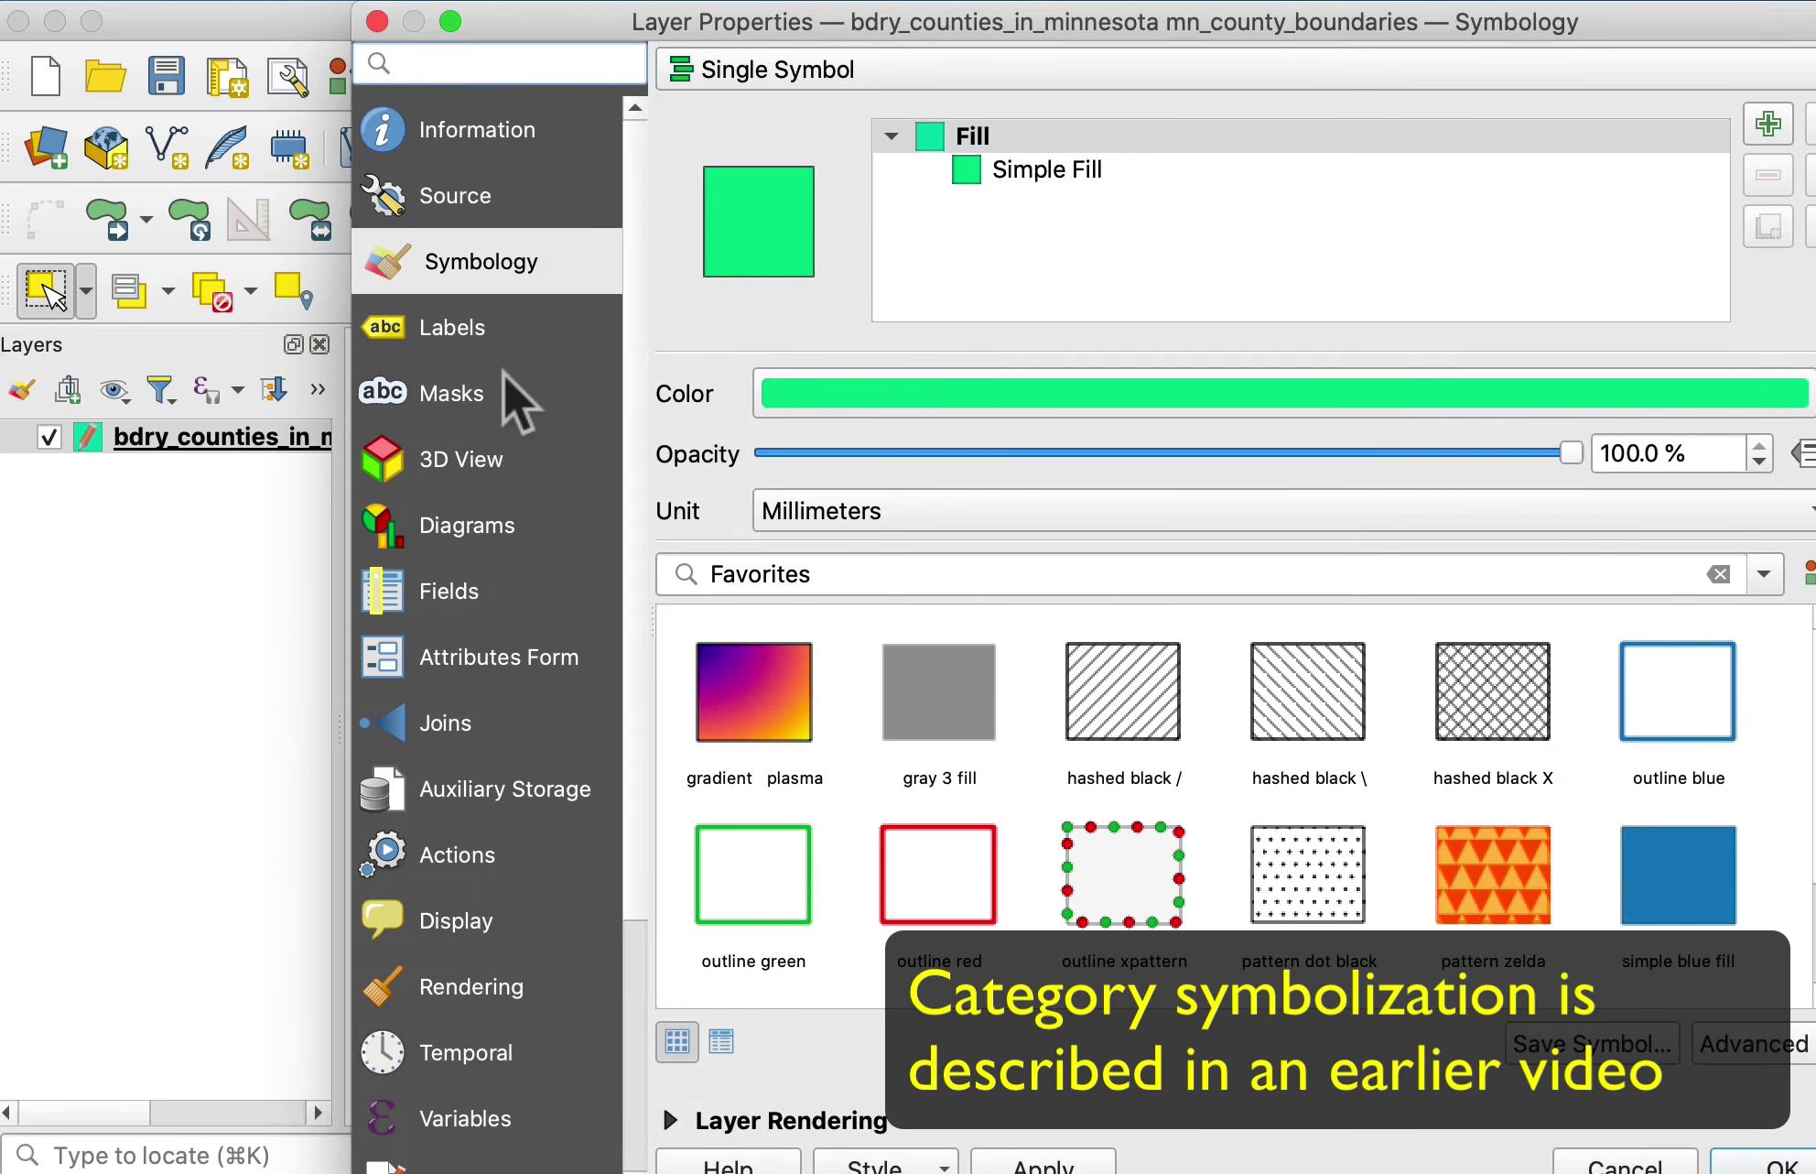
pyautogui.click(1036, 171)
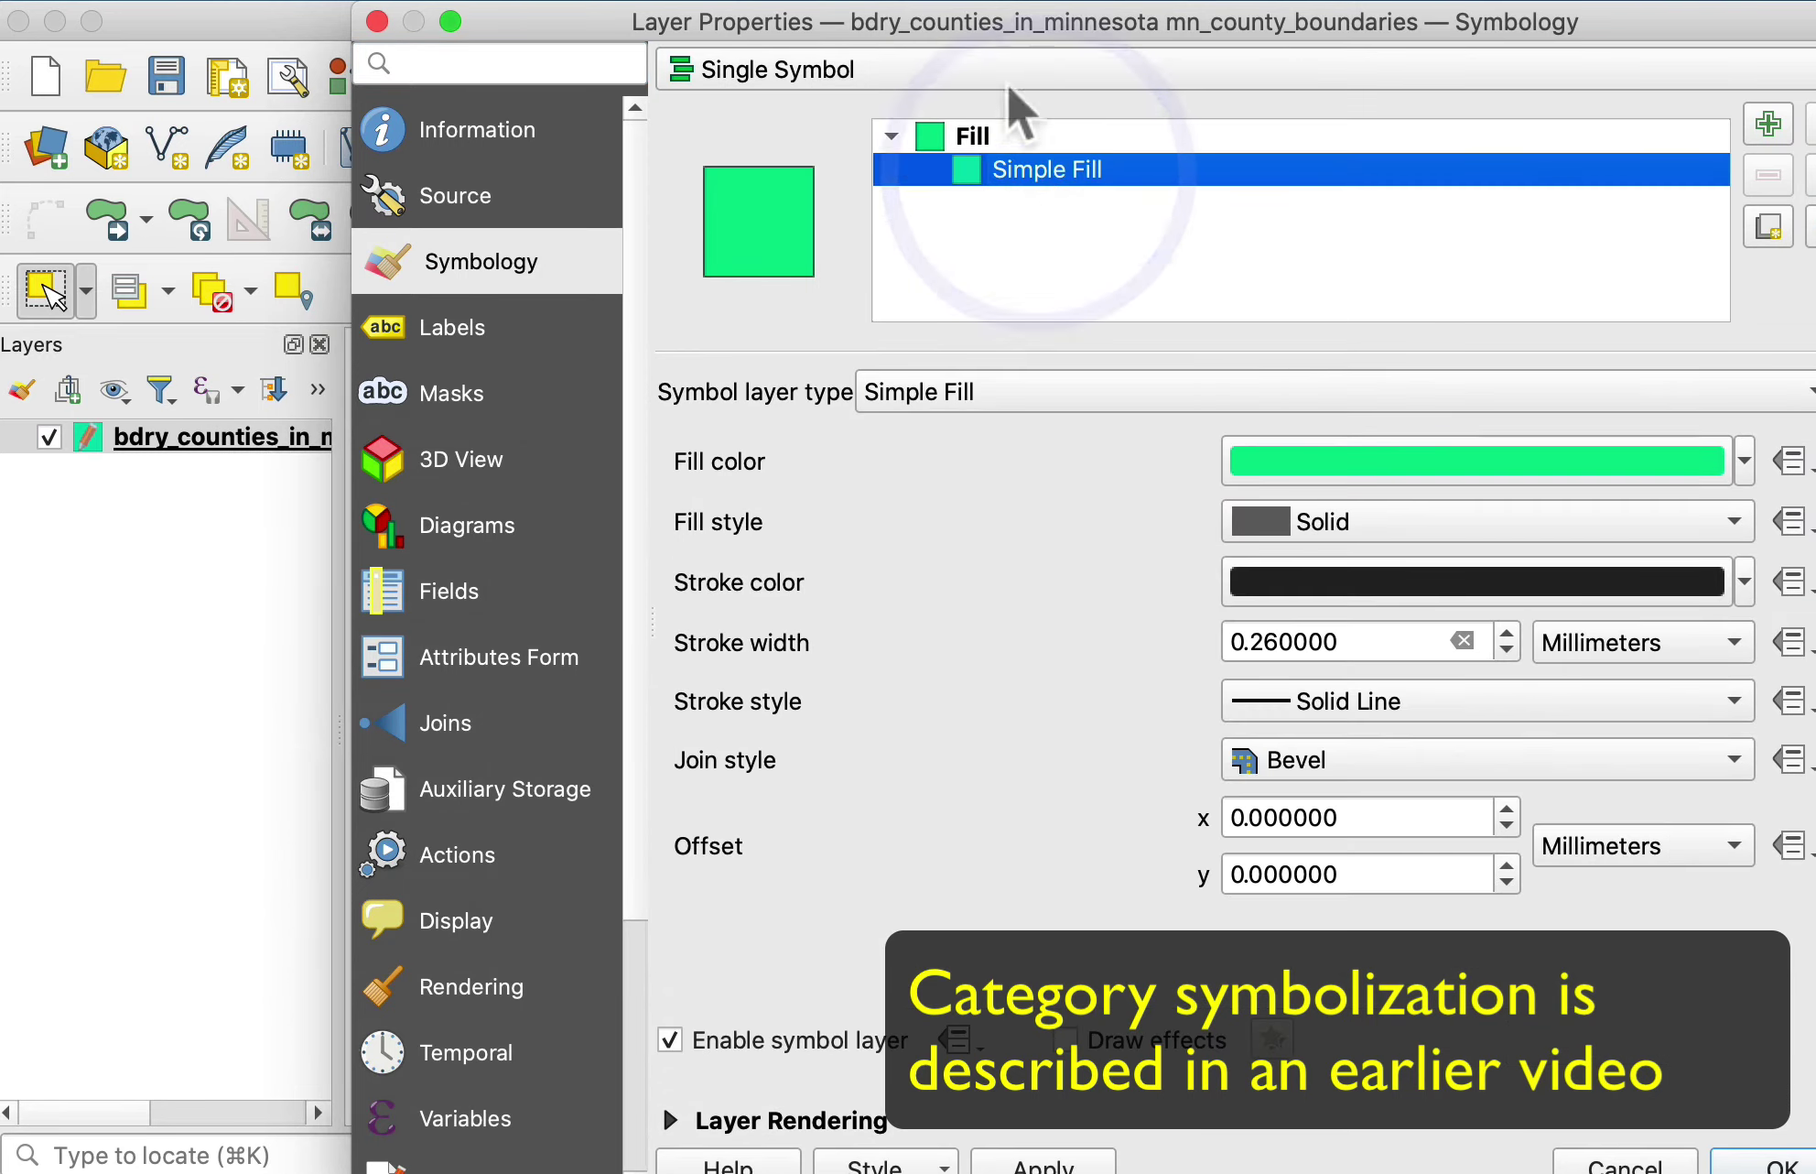
pyautogui.click(1144, 72)
pyautogui.click(979, 117)
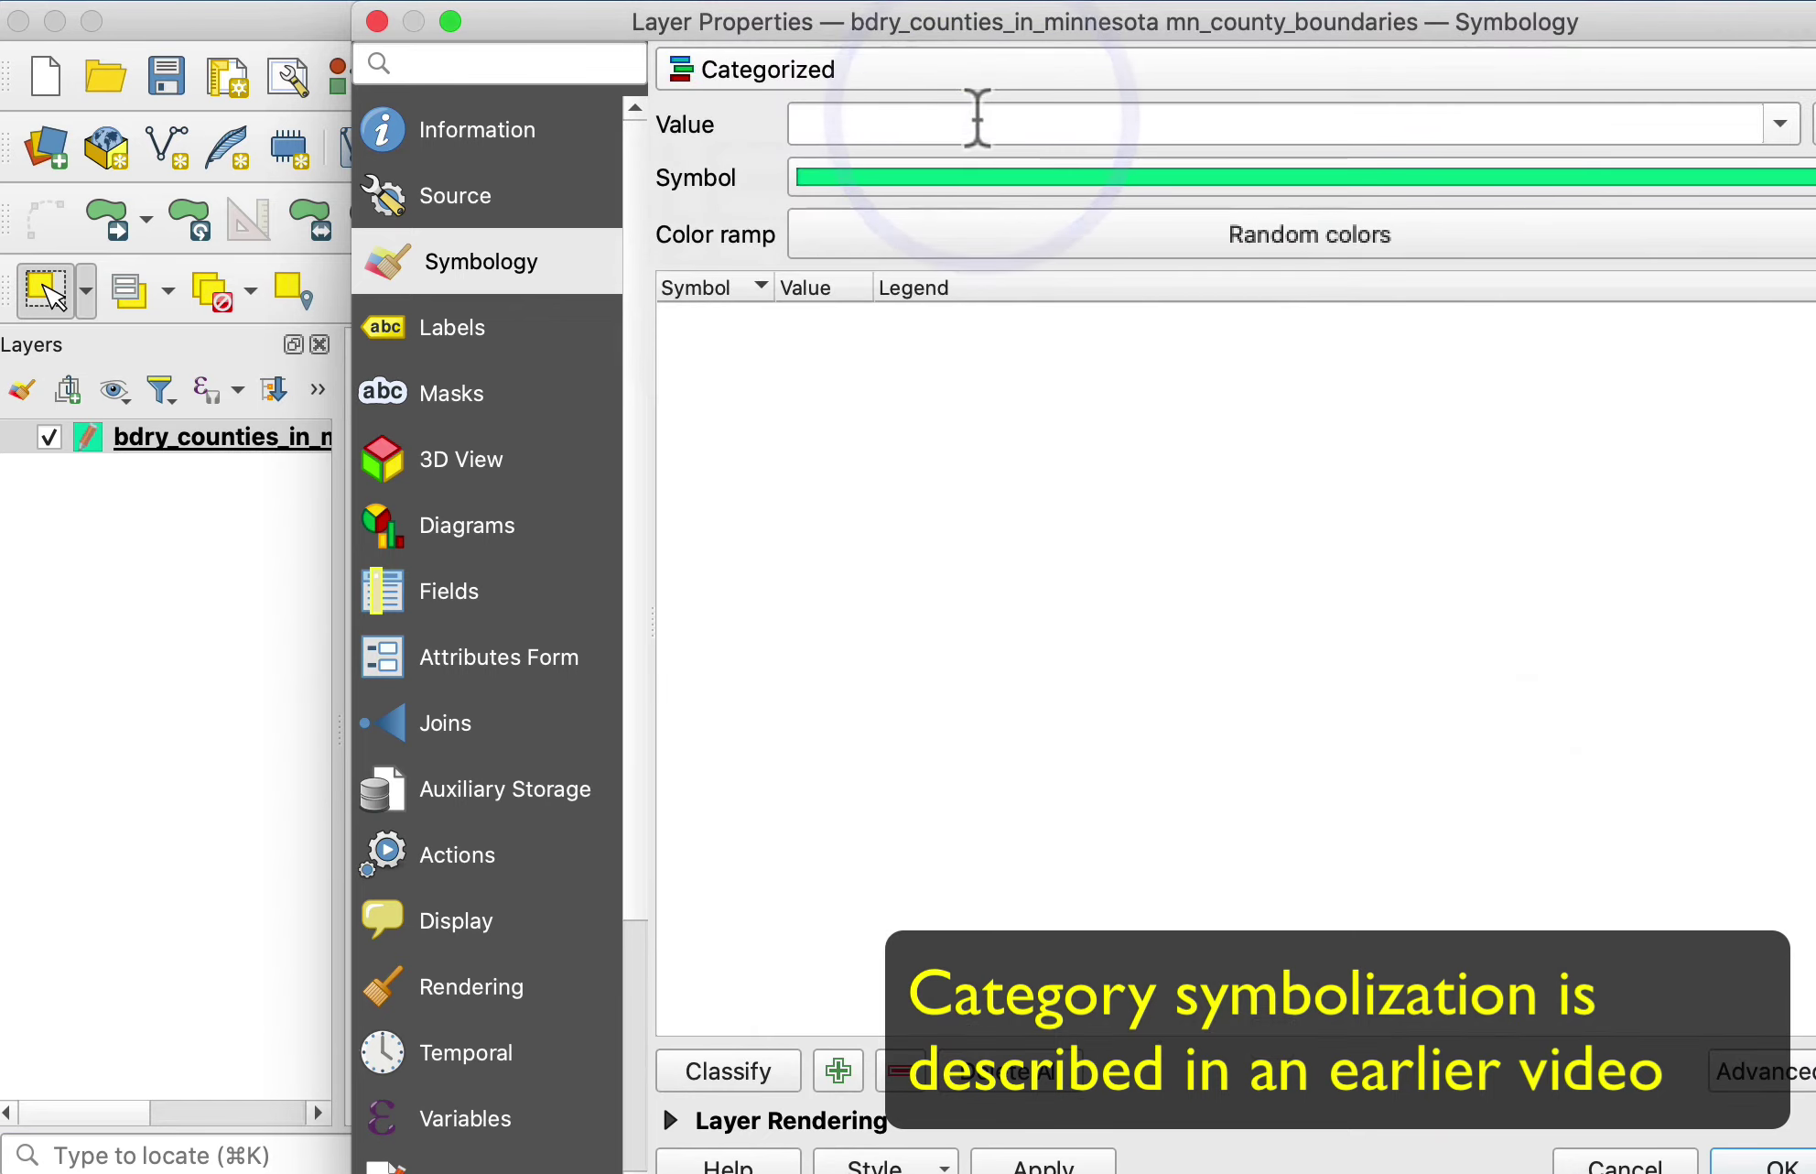
pyautogui.click(1780, 124)
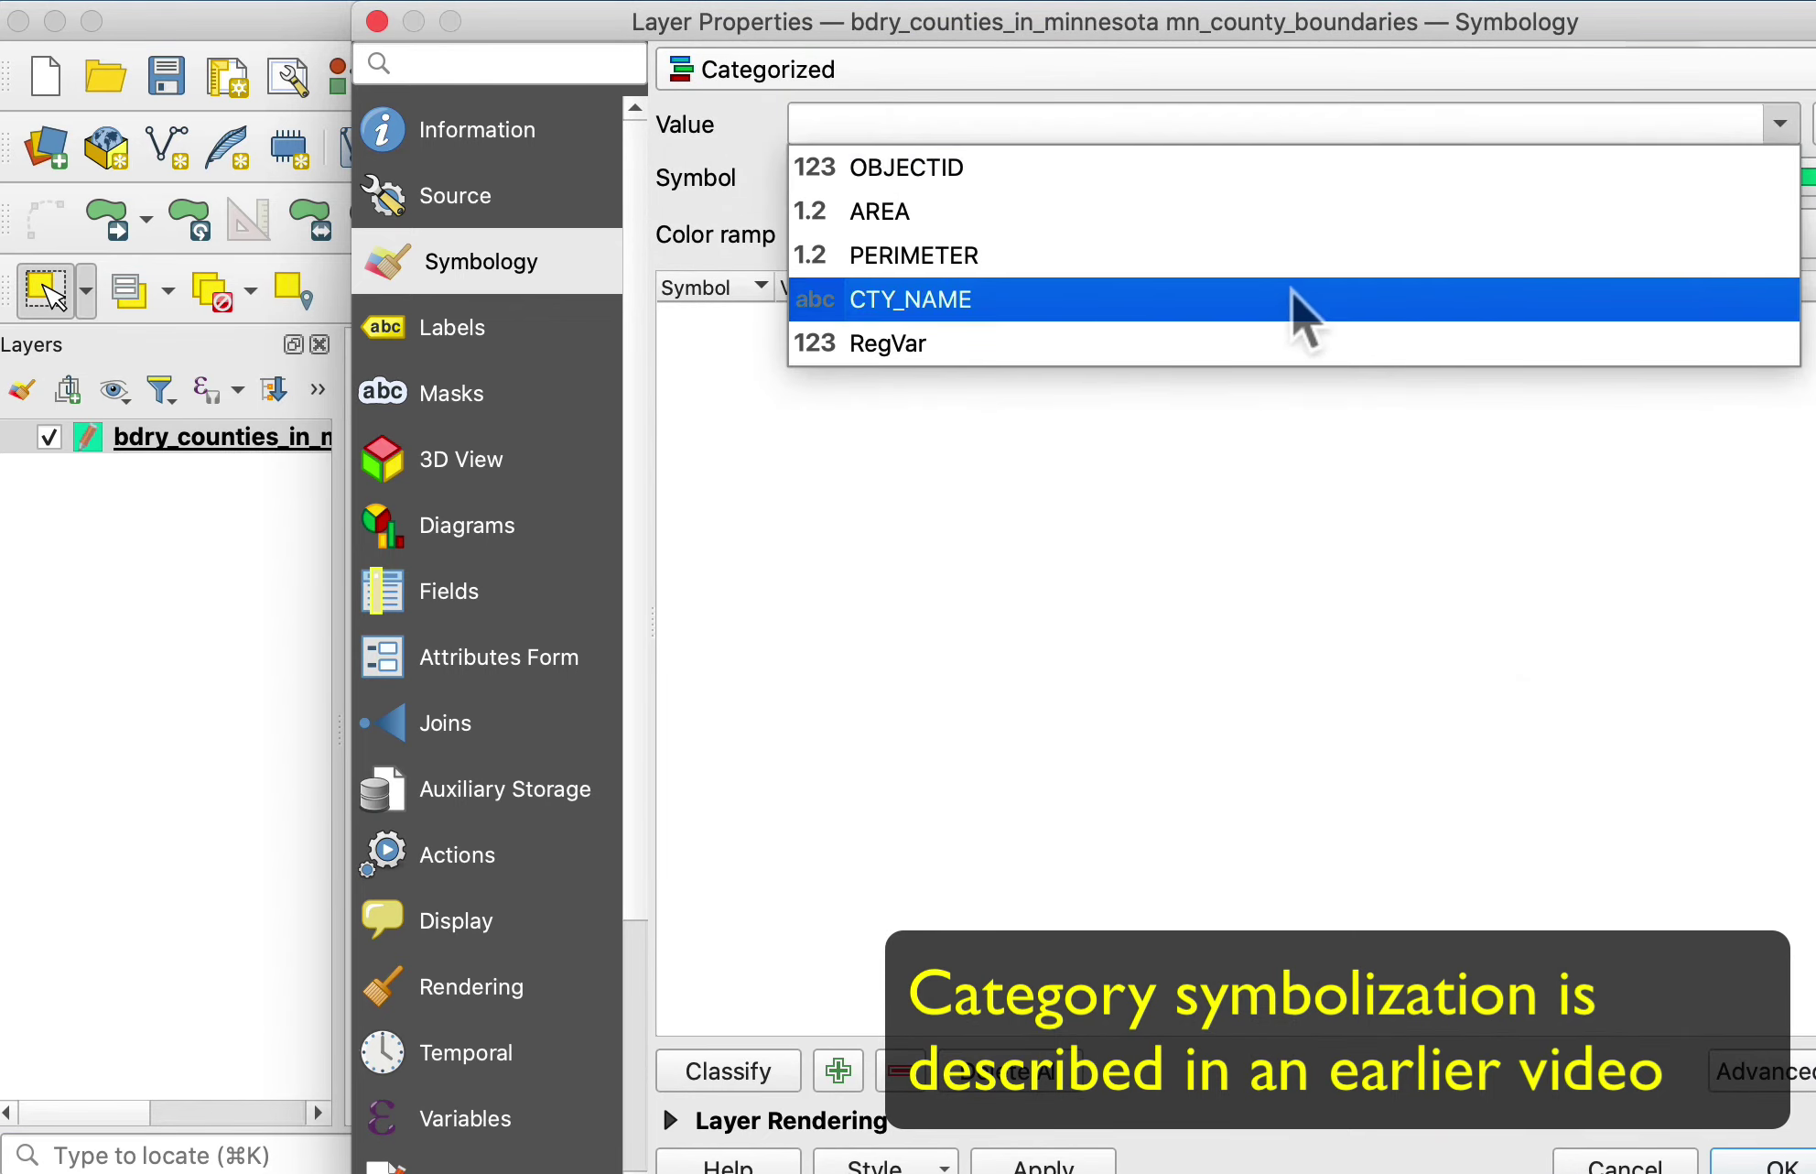
pyautogui.click(1305, 346)
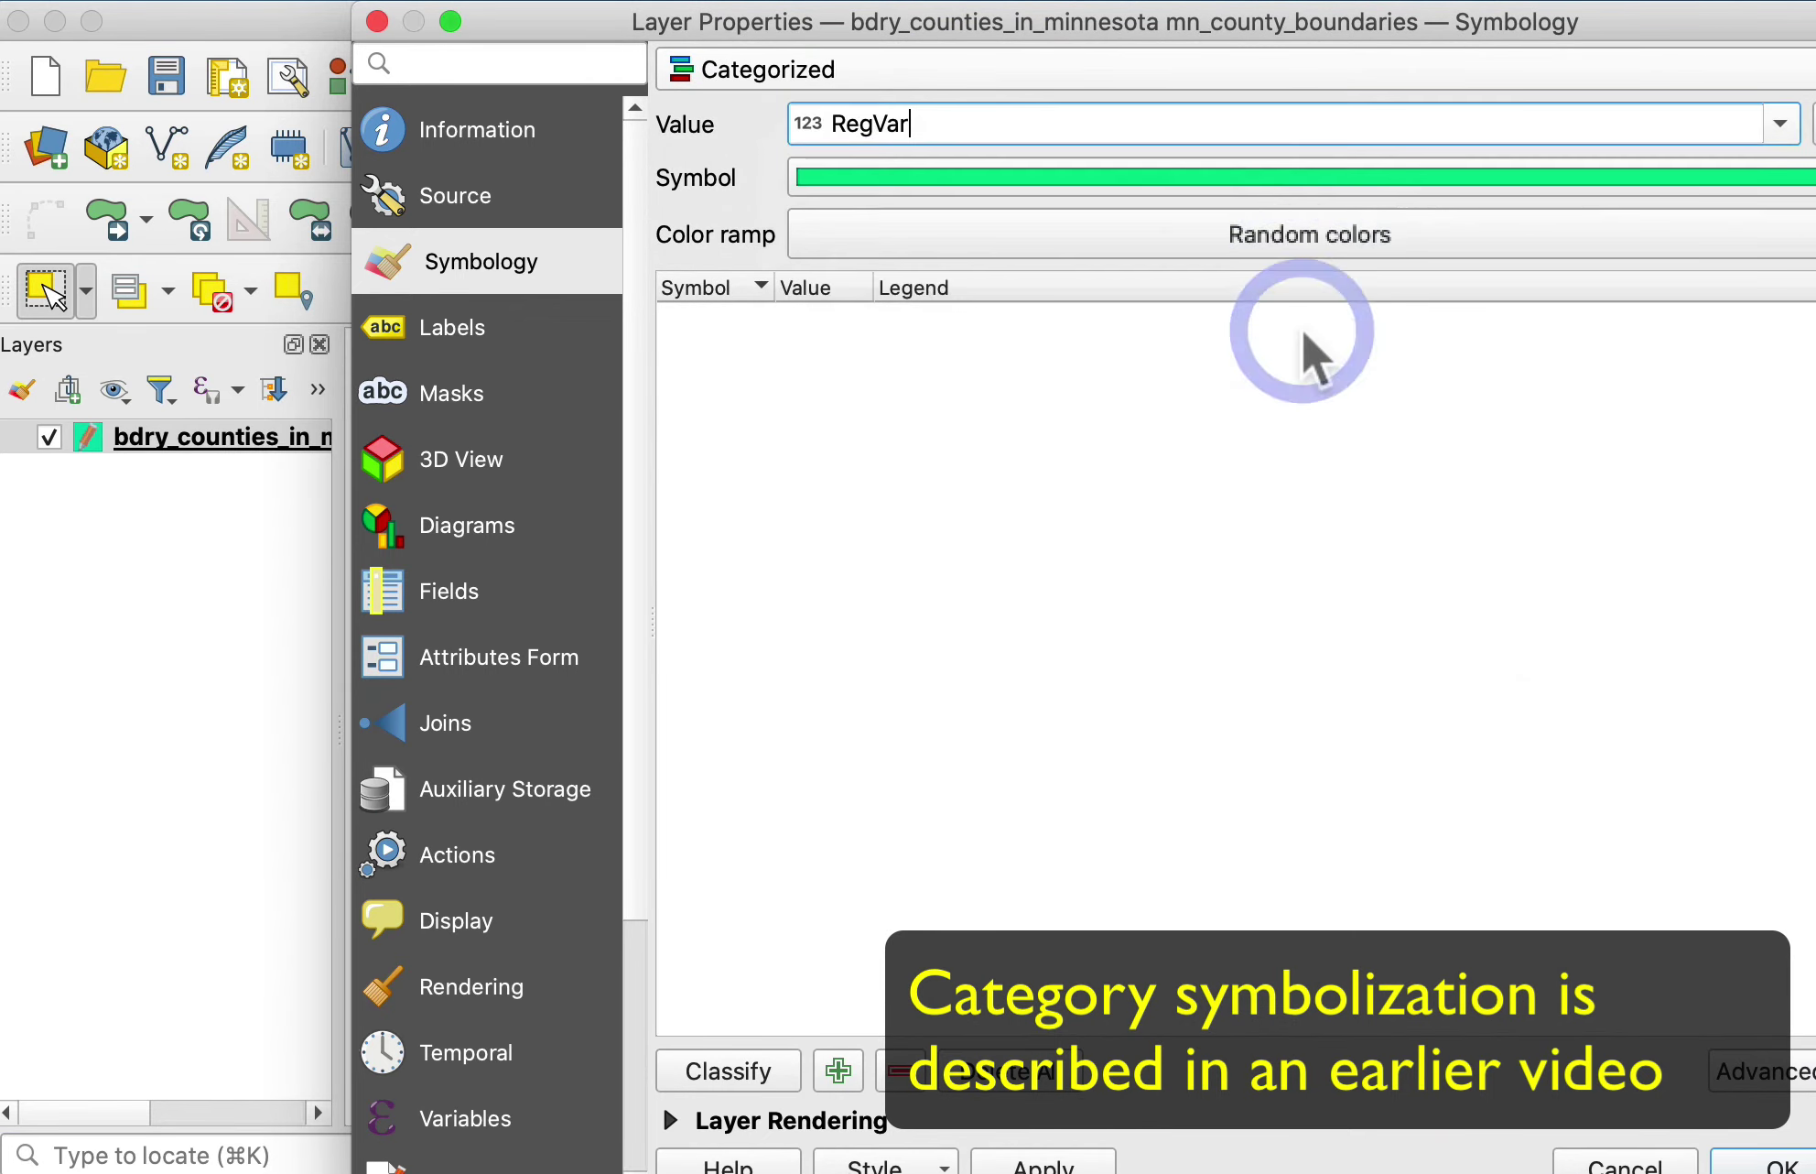
pyautogui.click(725, 1073)
pyautogui.click(1780, 1164)
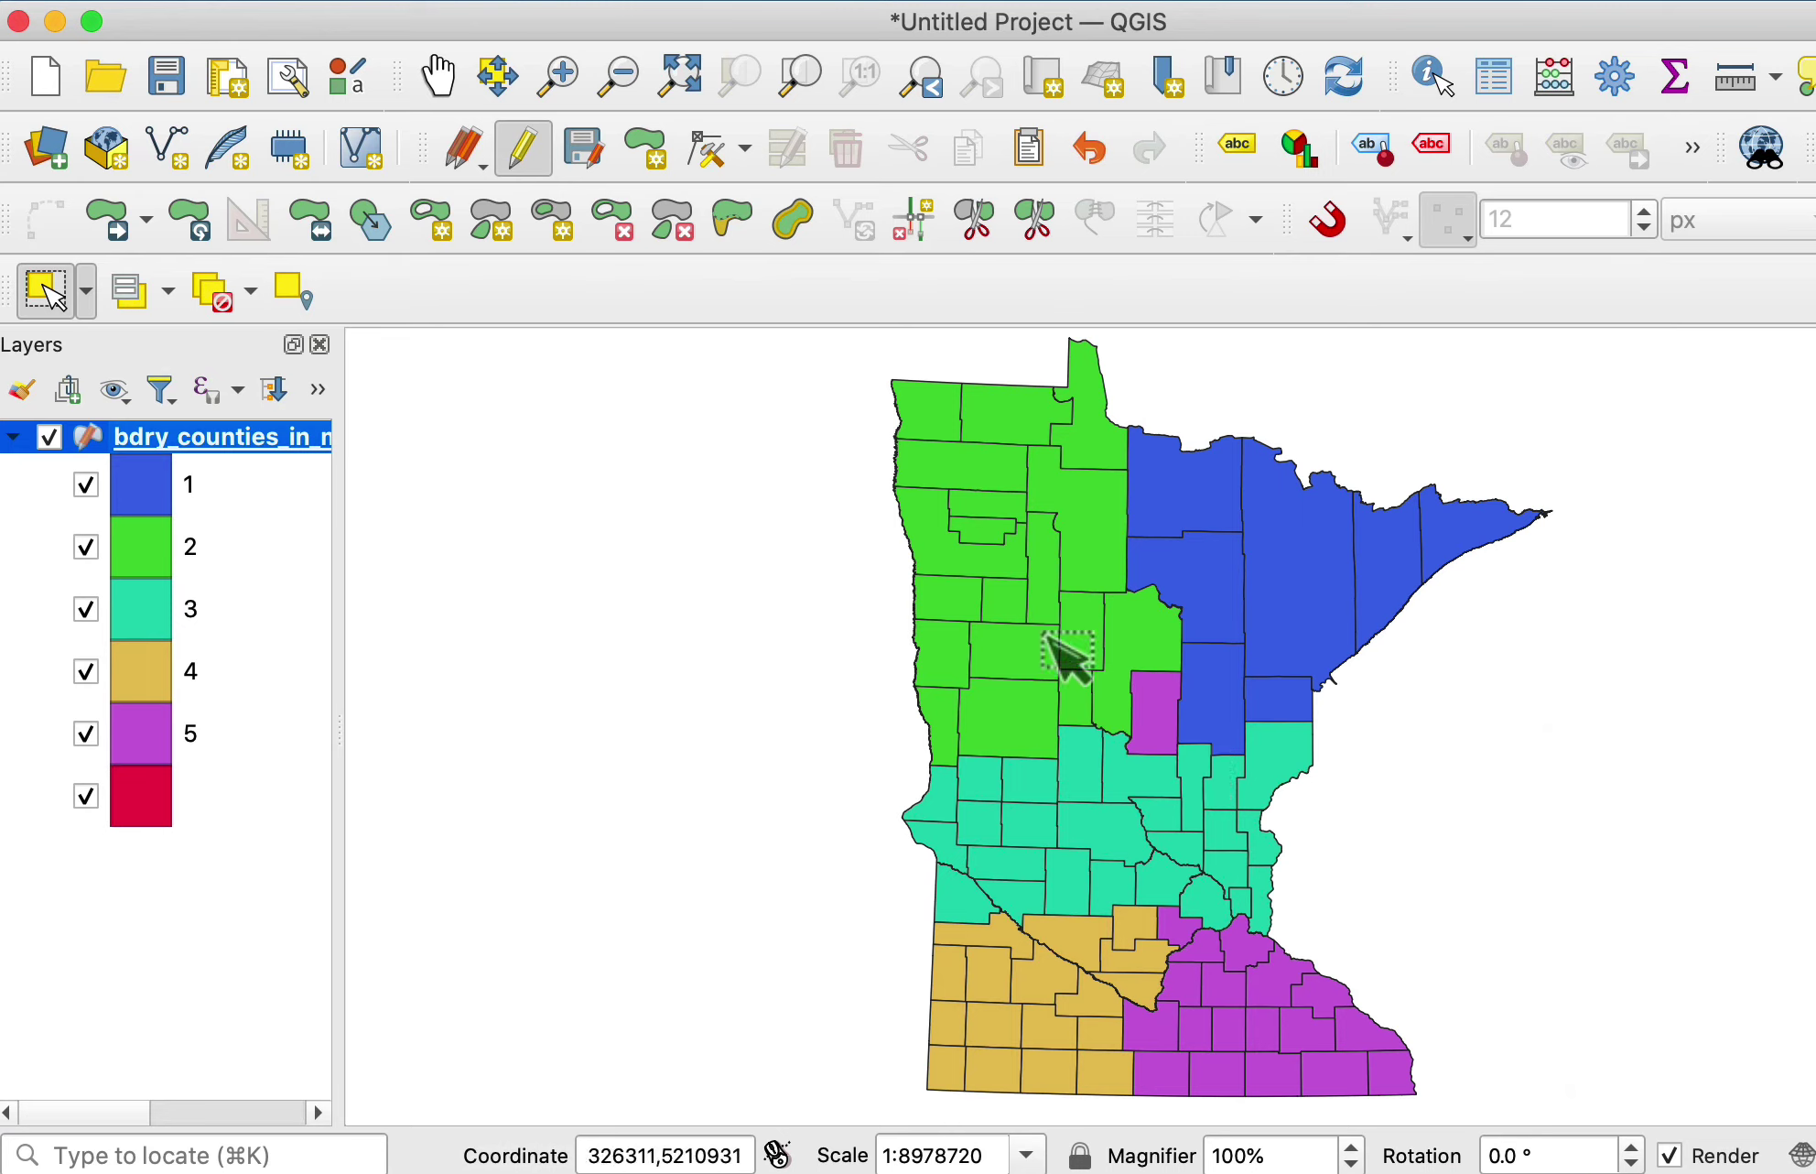
# Select the miscoded Crow Wing county on the map and set its RegVar to 2 in the attribute table
pyautogui.moveTo(1199, 753); pyautogui.dragTo(1158, 725)
pyautogui.hotkey('shift', 'F6')
pyautogui.doubleClick(1143, 300)
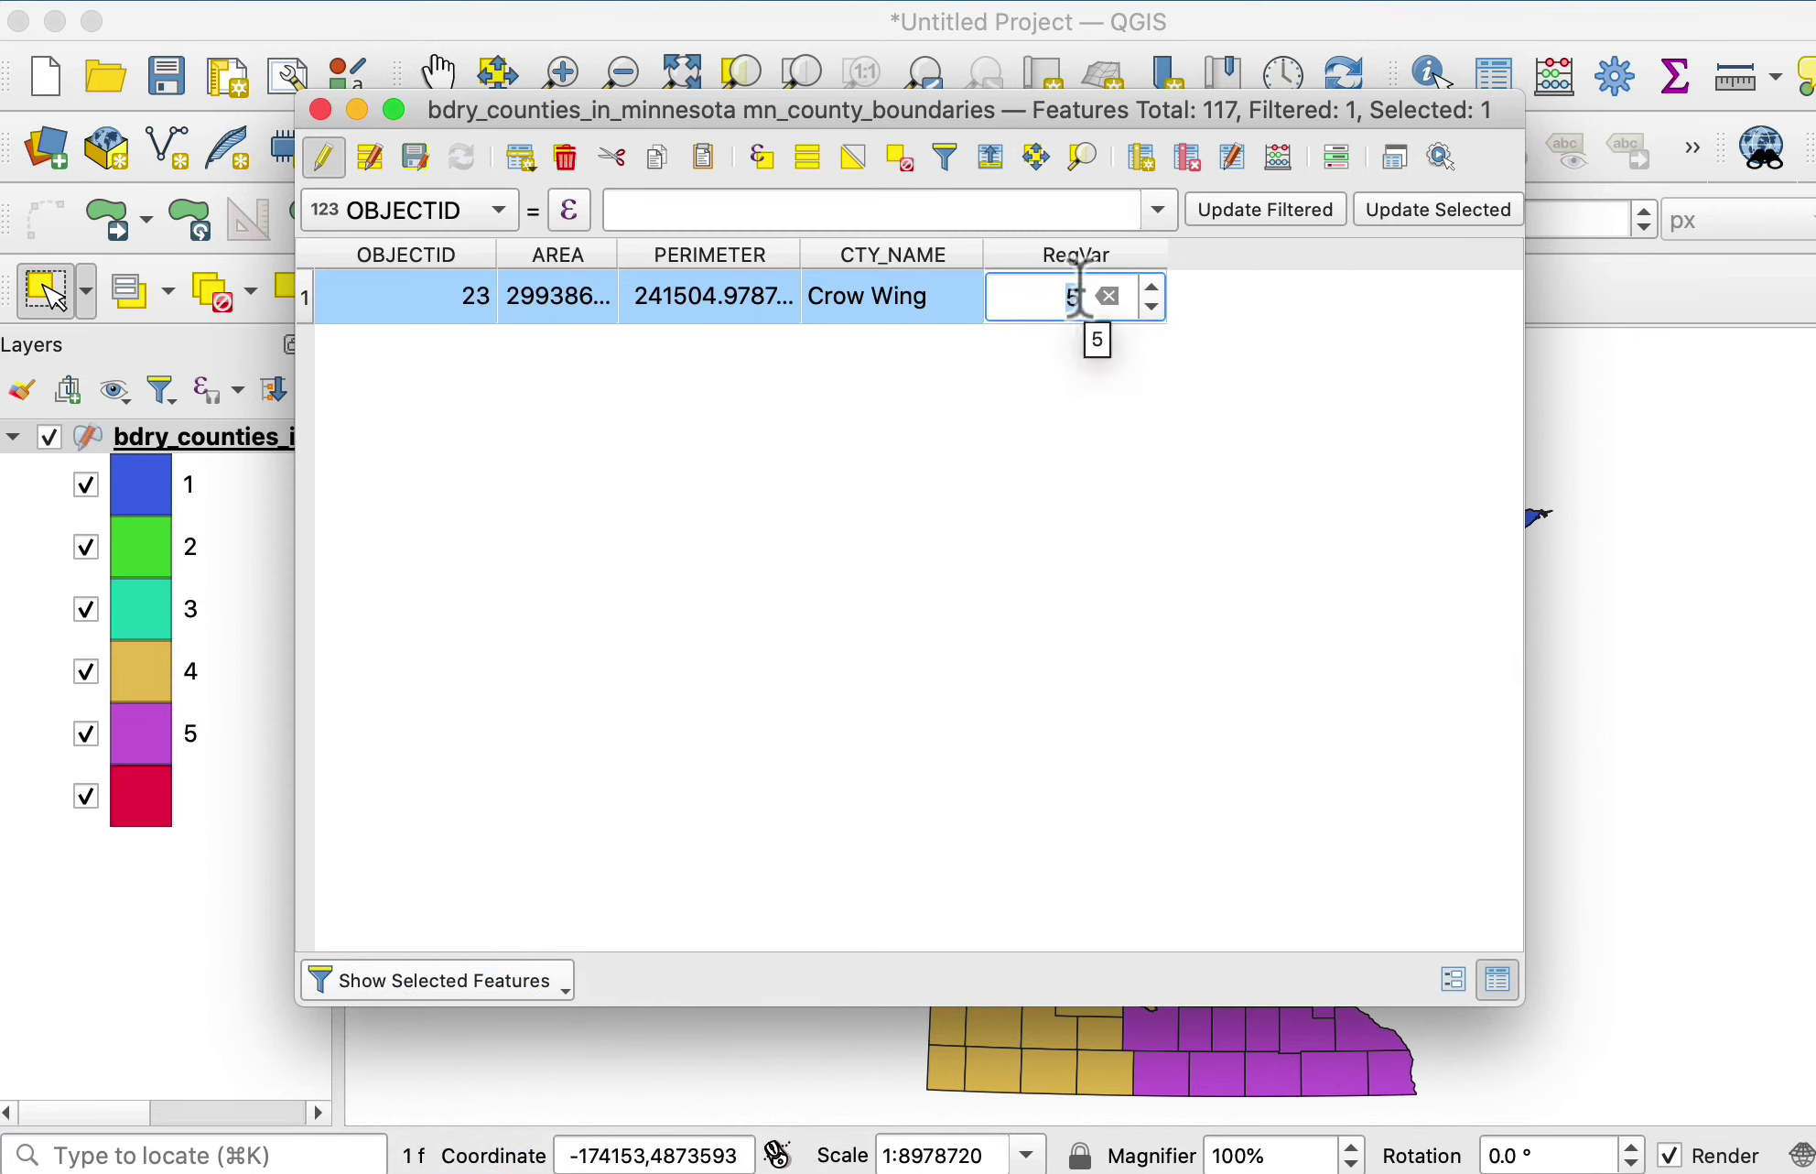
pyautogui.write('2')
pyautogui.click(1159, 482)
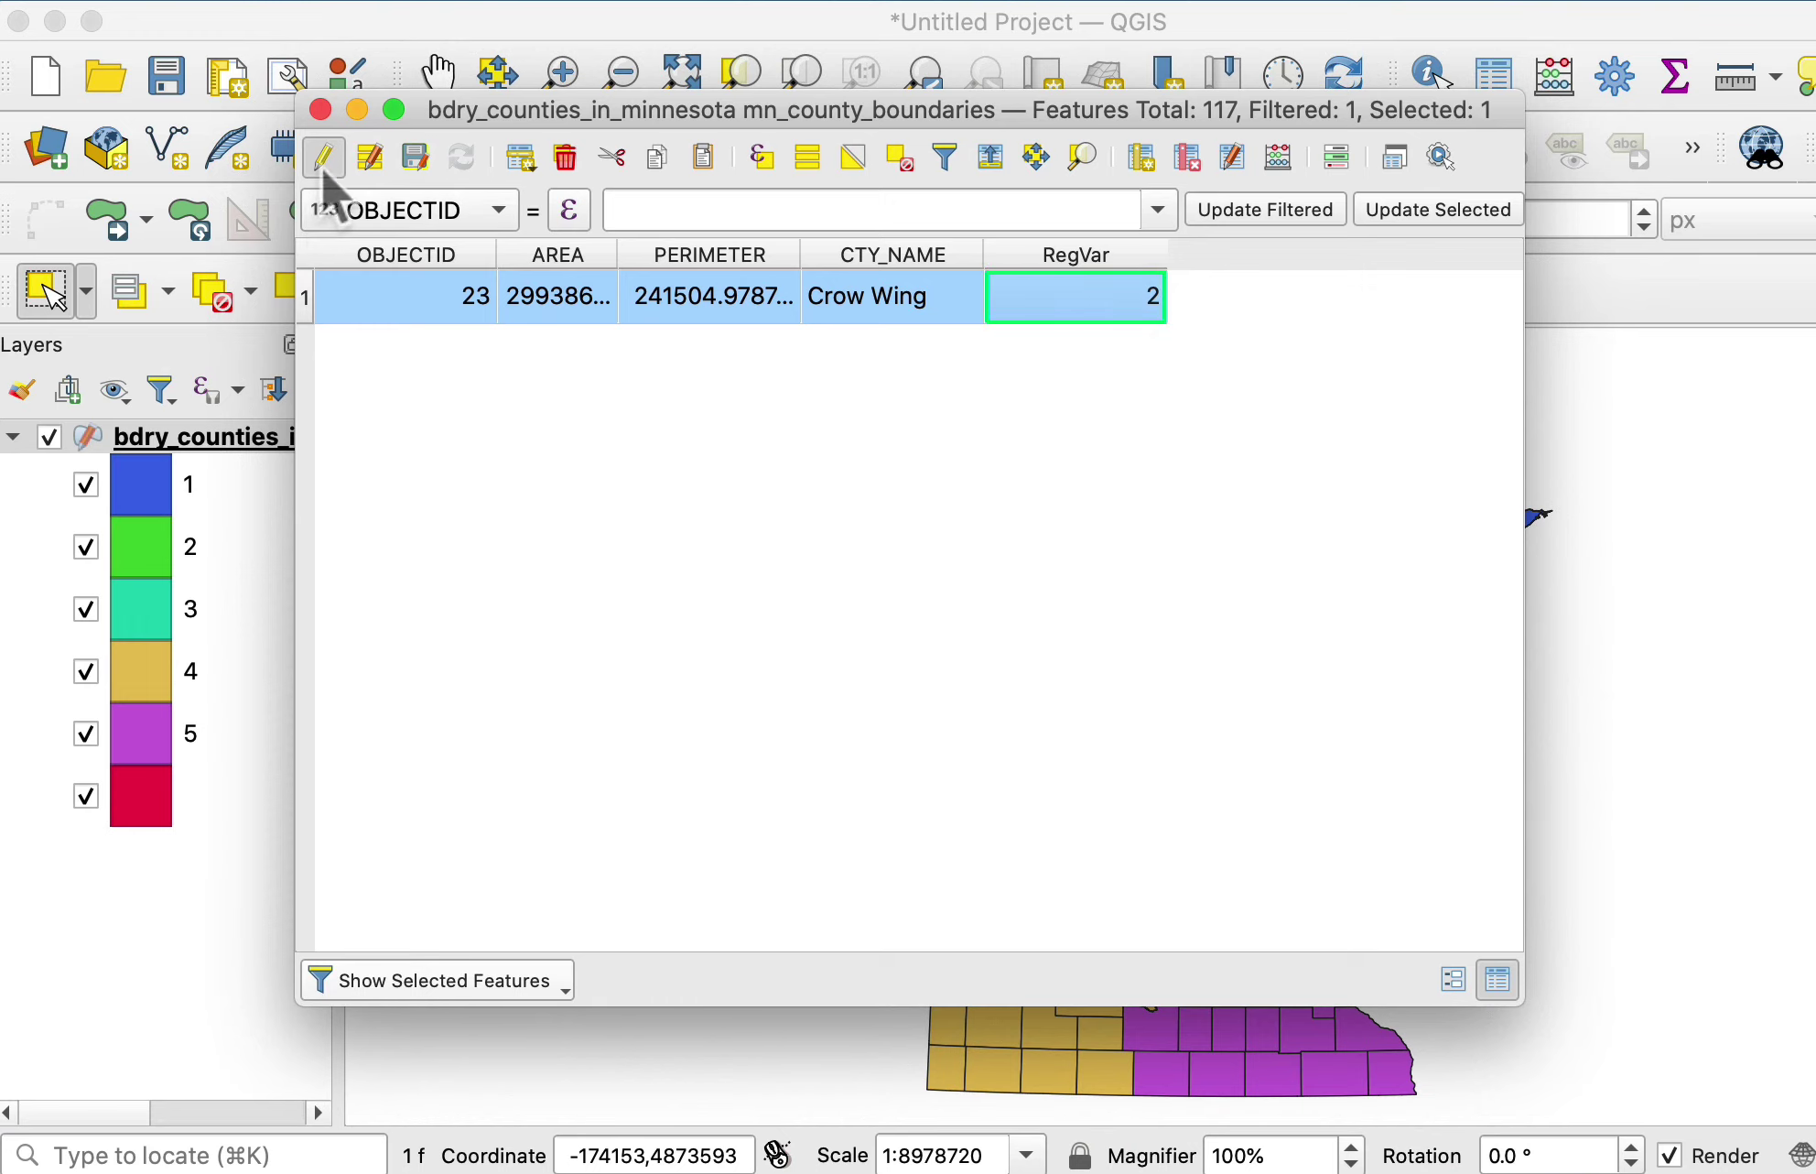
# Save the layer edits, turn off editing and close the attribute table
pyautogui.click(417, 155)
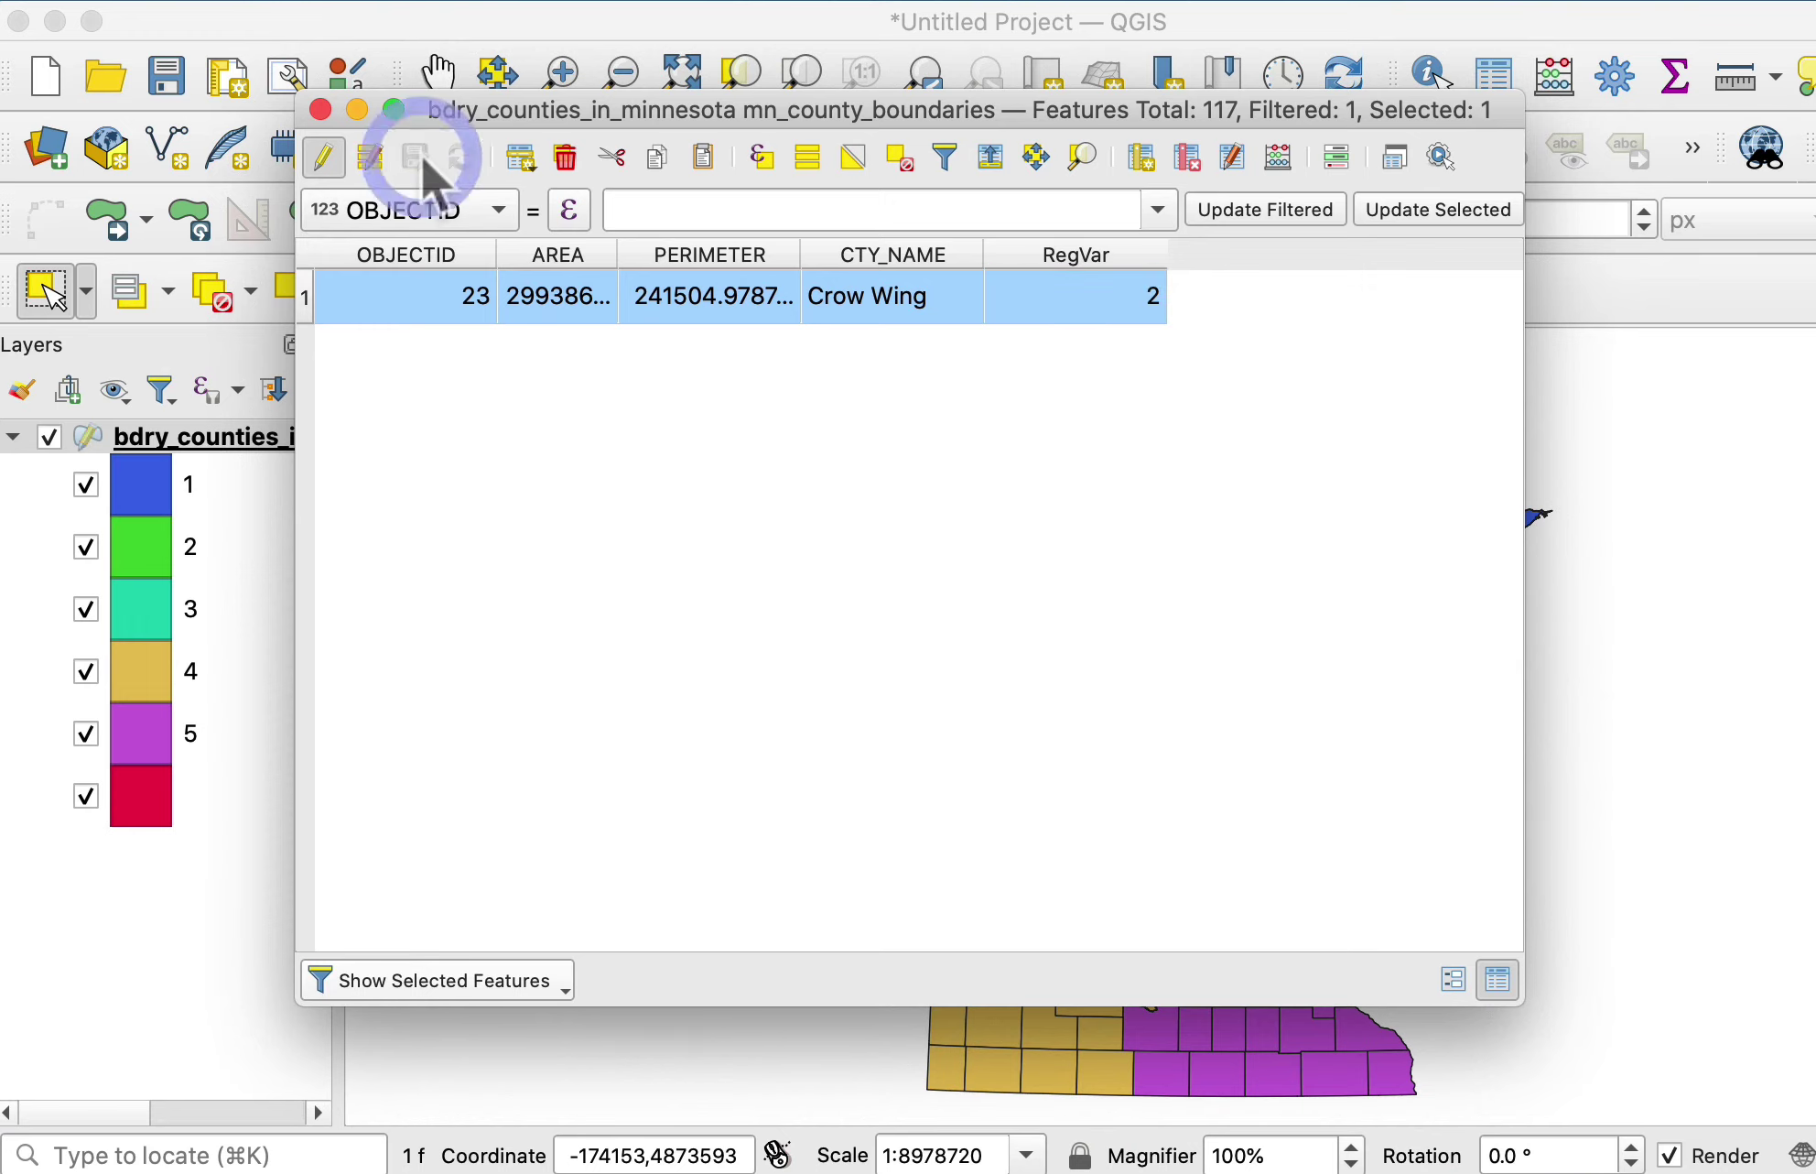
pyautogui.click(322, 158)
pyautogui.click(321, 110)
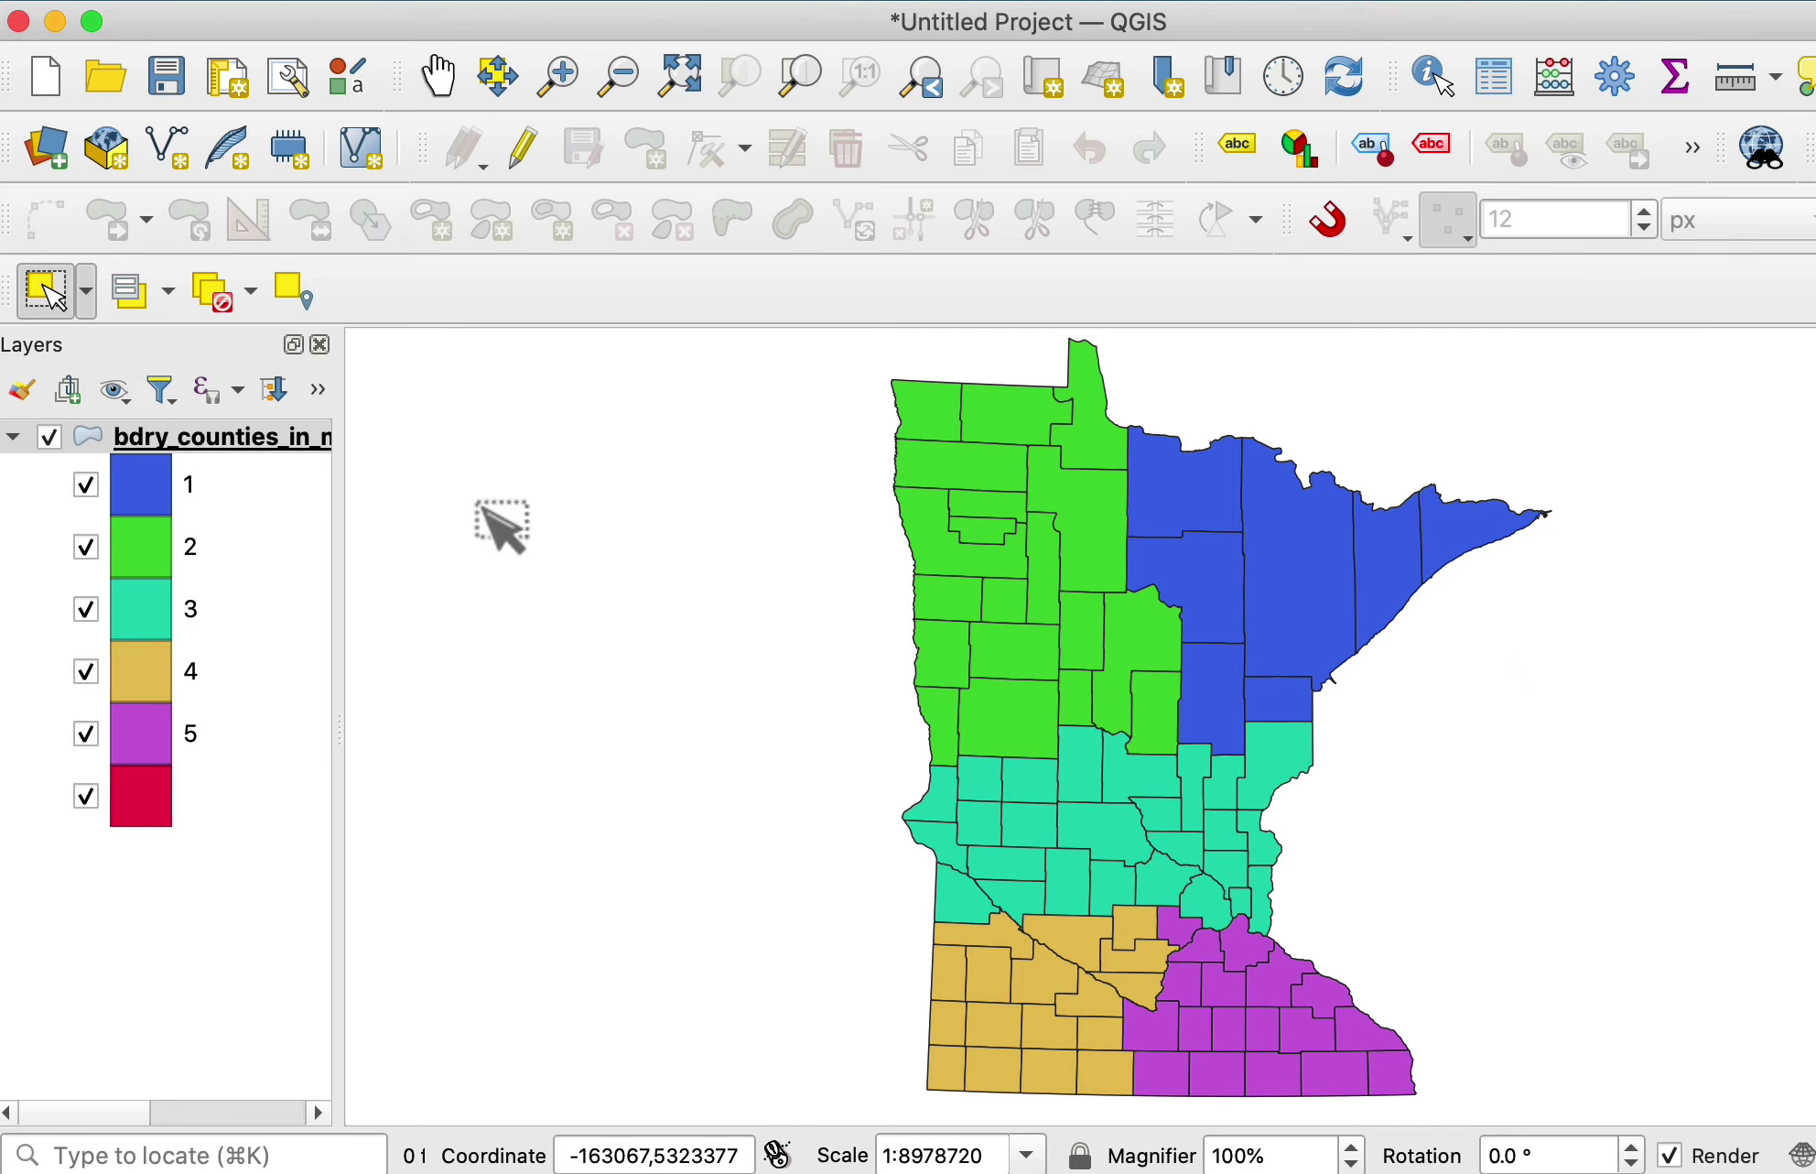